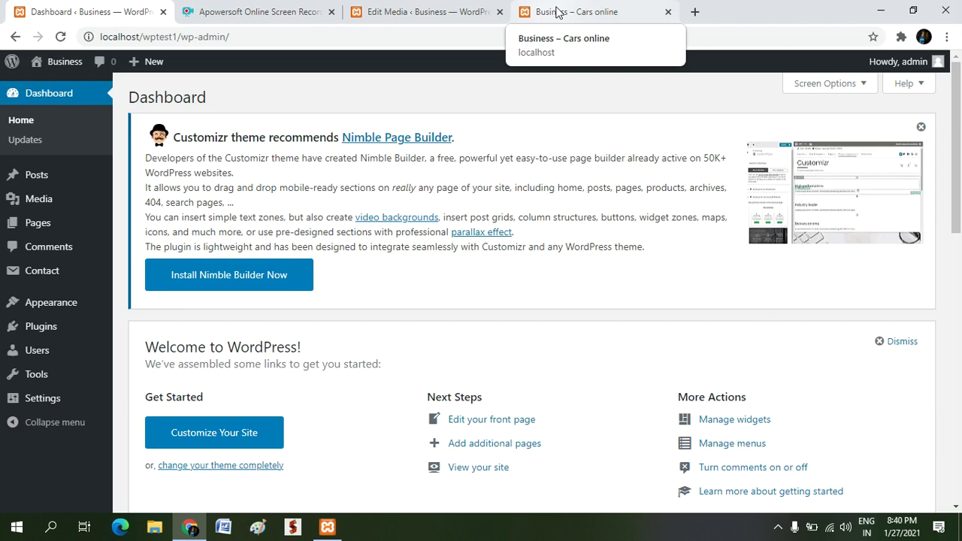
# Examine the Business site's front page, from its image slider up to the header with logo and tagline
pyautogui.click(556, 12)
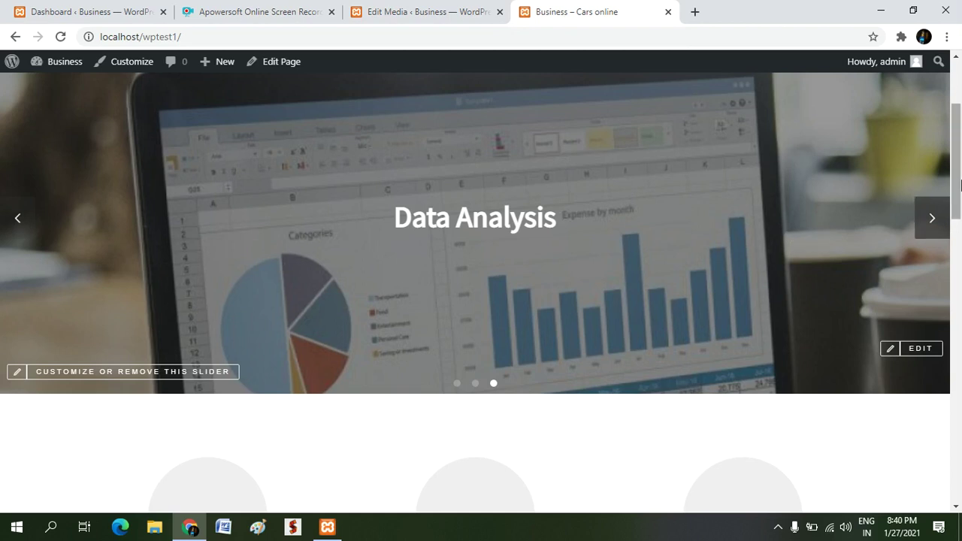
pyautogui.moveTo(960, 185); pyautogui.dragTo(955, 117)
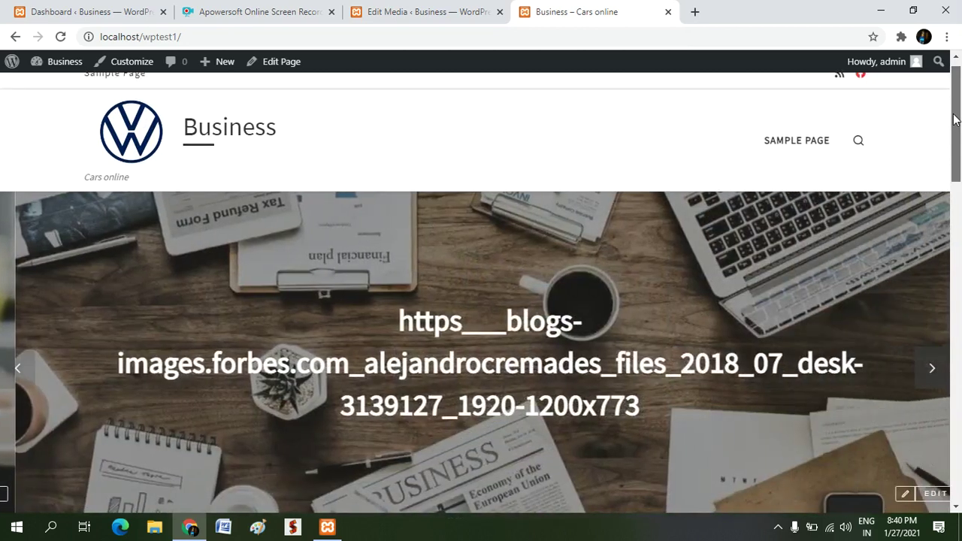
pyautogui.moveTo(956, 117); pyautogui.dragTo(932, 92)
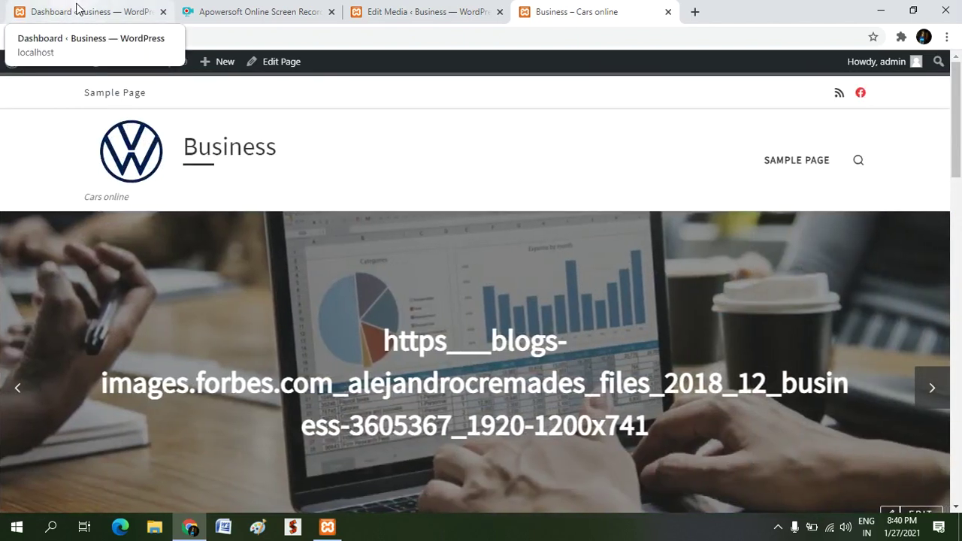
# Return to the WordPress dashboard and review the current theme on the Themes management page
pyautogui.click(77, 11)
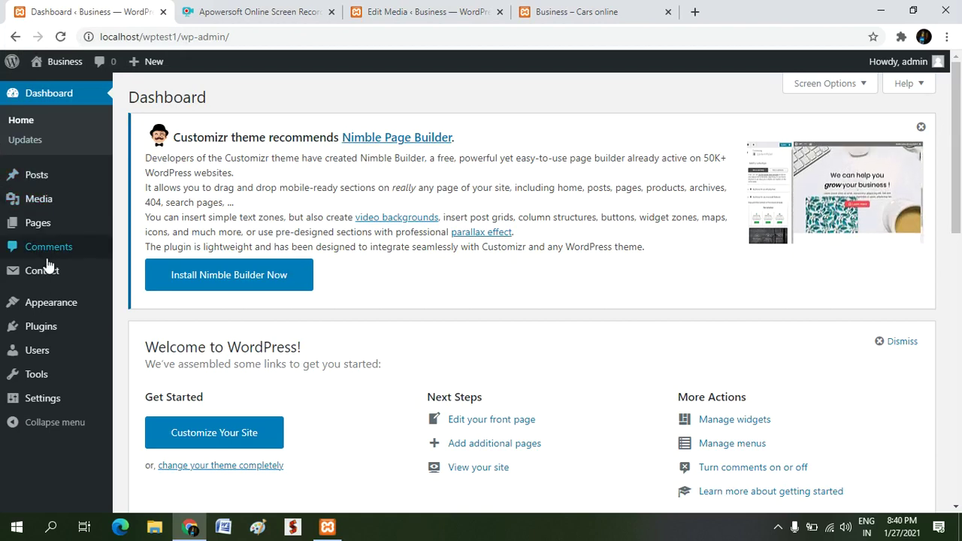
pyautogui.moveTo(49, 279)
pyautogui.moveTo(48, 300)
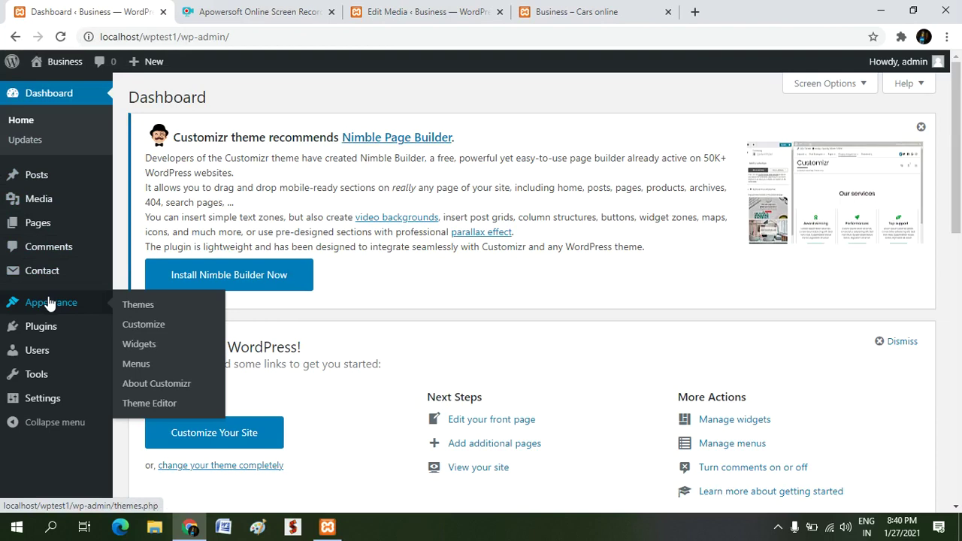
pyautogui.click(137, 308)
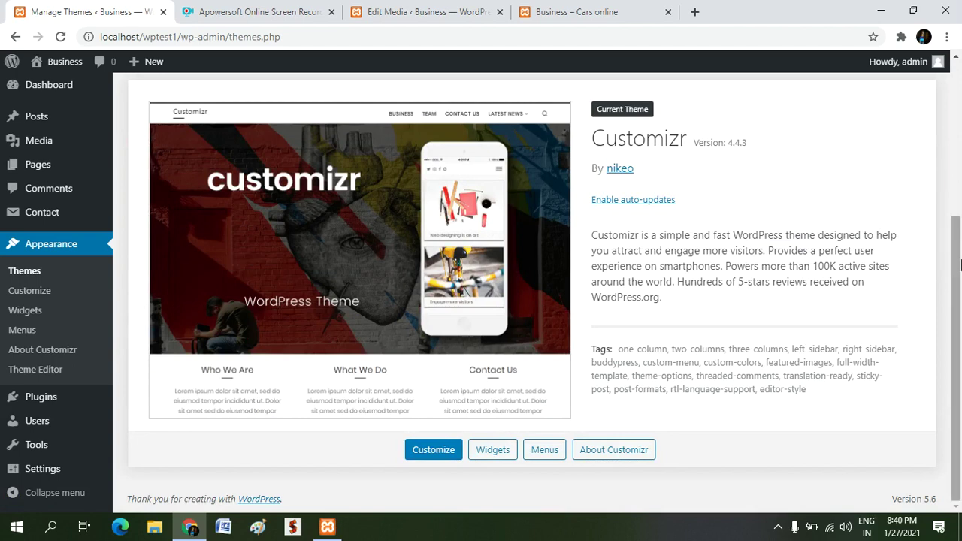
pyautogui.moveTo(959, 265); pyautogui.dragTo(956, 94)
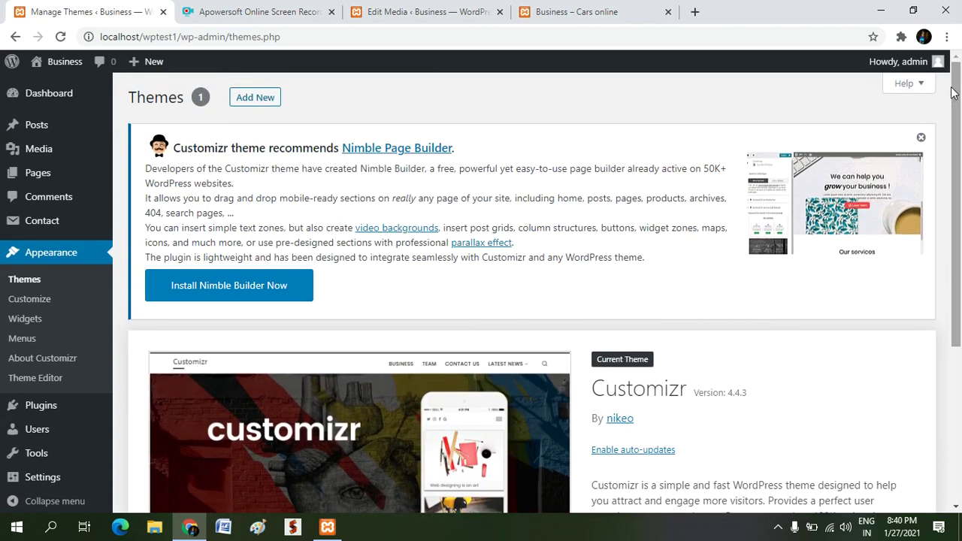
# Search the themes available to add for "cust" and examine the Customizr theme's entry
pyautogui.click(250, 98)
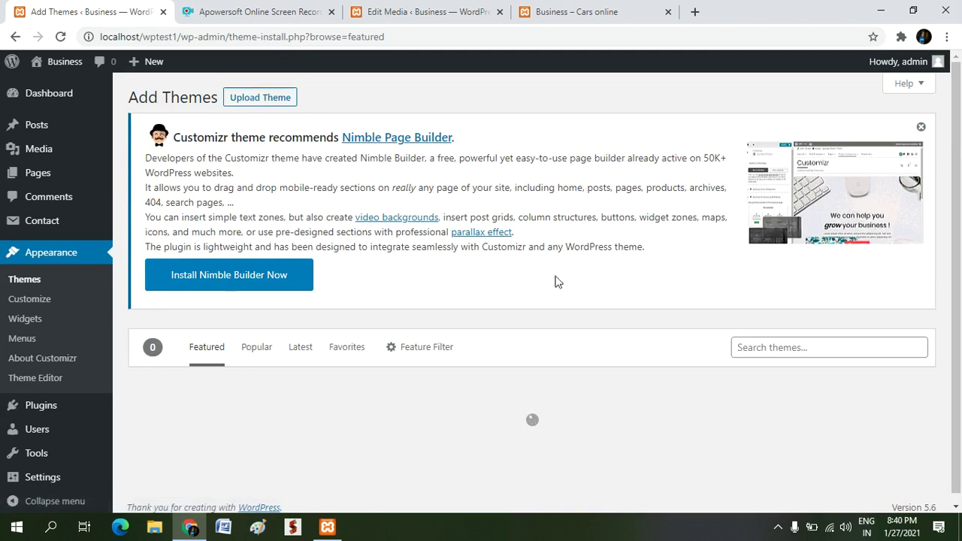
pyautogui.click(758, 348)
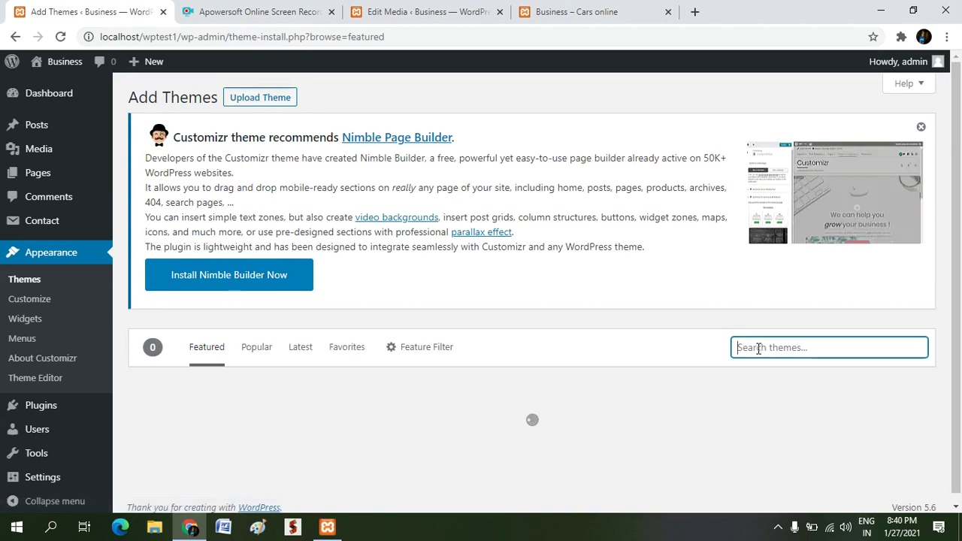
pyautogui.write('cust')
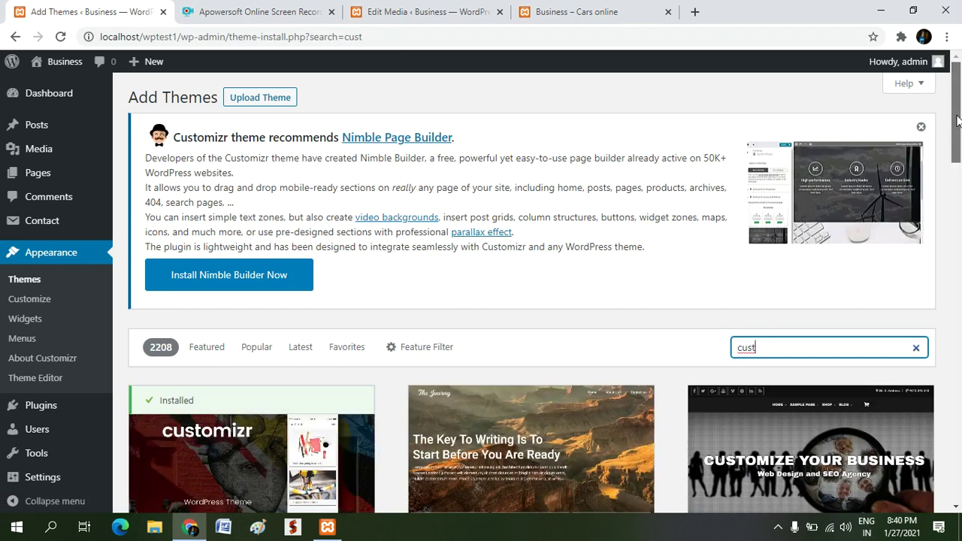
pyautogui.moveTo(958, 120); pyautogui.dragTo(959, 156)
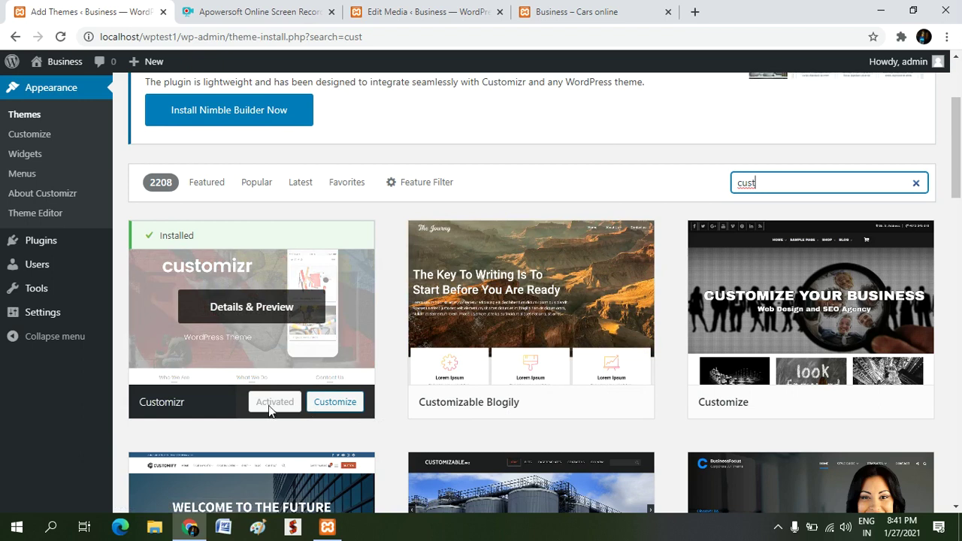
# Open the Customizr theme's Site Identity settings within the Global settings of the site customizer
pyautogui.click(23, 136)
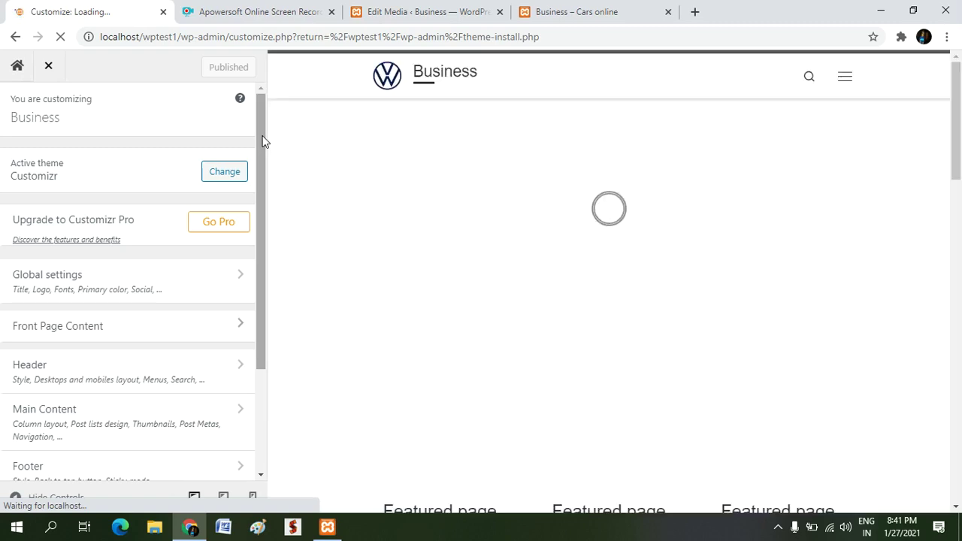
pyautogui.moveTo(263, 136); pyautogui.dragTo(263, 155)
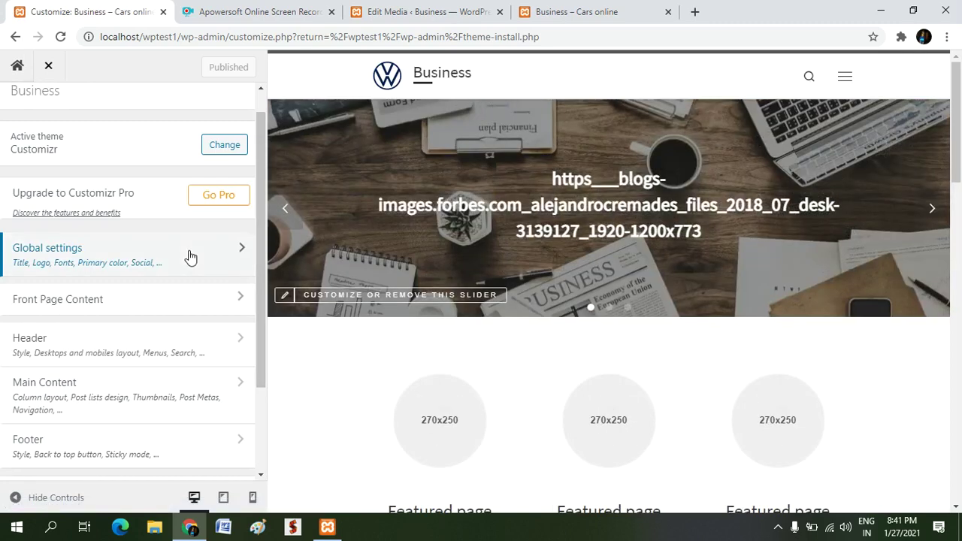
pyautogui.click(190, 258)
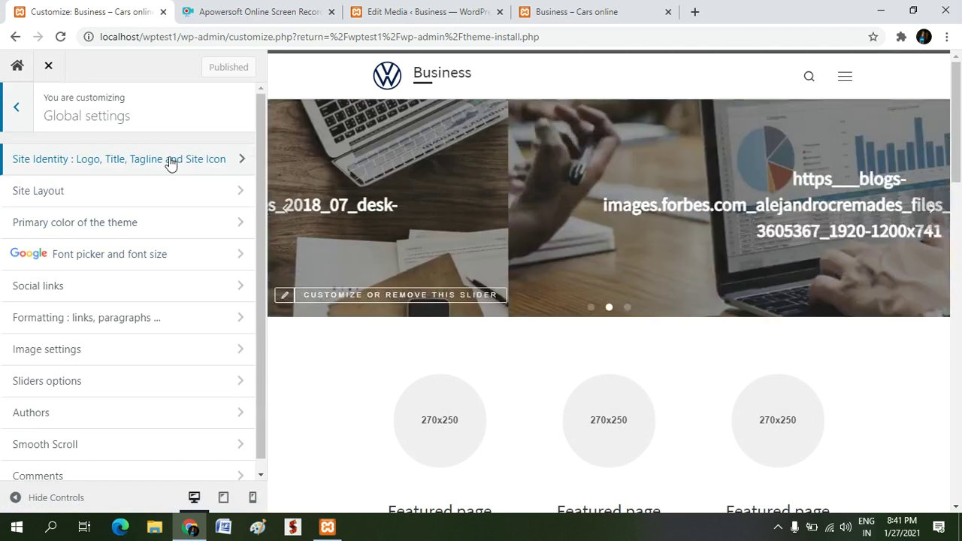
pyautogui.click(170, 161)
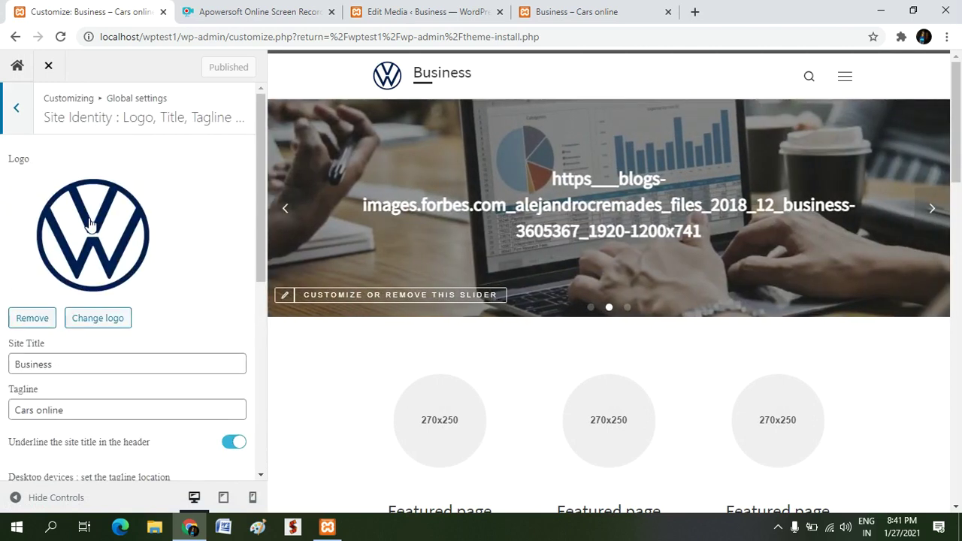
# Change the site title to "Business Online"
pyautogui.click(62, 361)
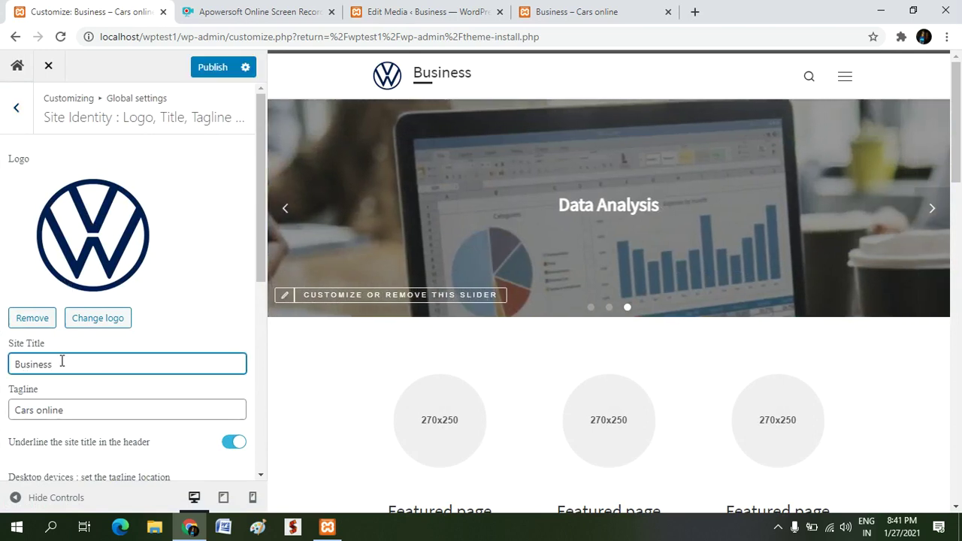
pyautogui.write('Online')
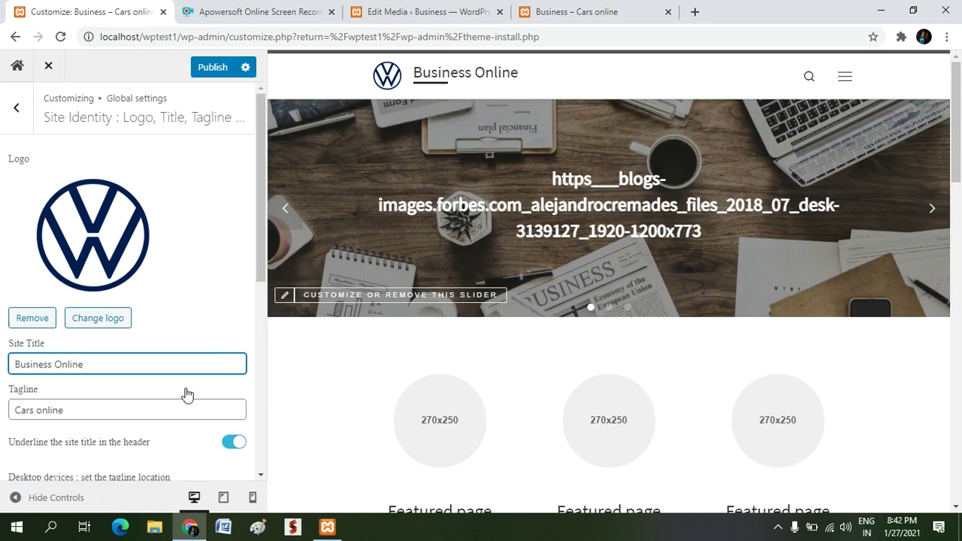
pyautogui.click(171, 406)
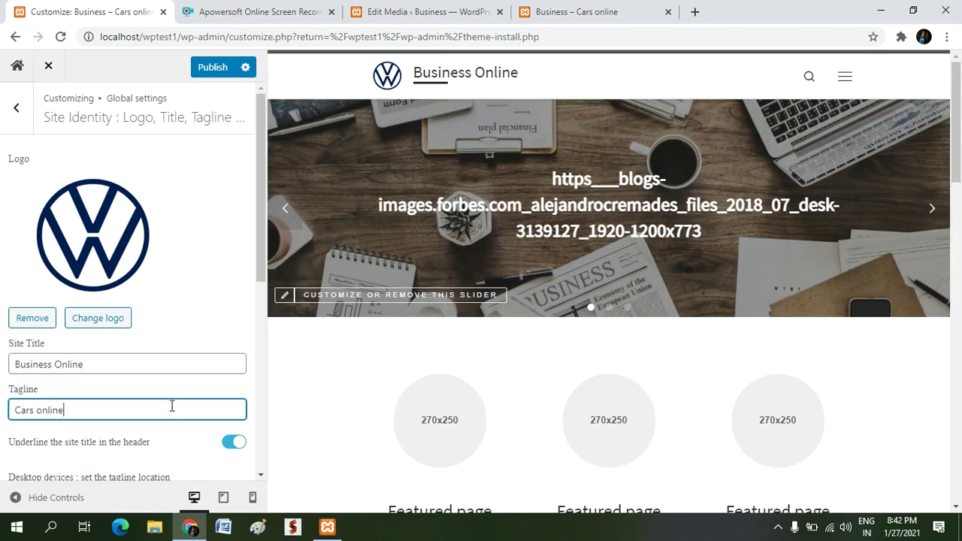
# Set the desktop tagline location to "Next to the logo" and enable the tagline in the header on mobile devices
pyautogui.click(263, 260)
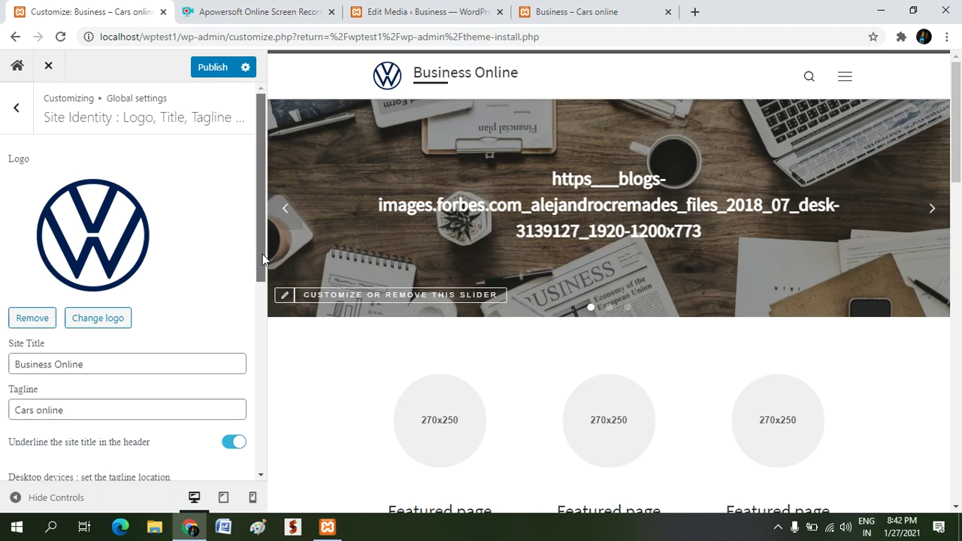
pyautogui.moveTo(263, 259); pyautogui.dragTo(287, 339)
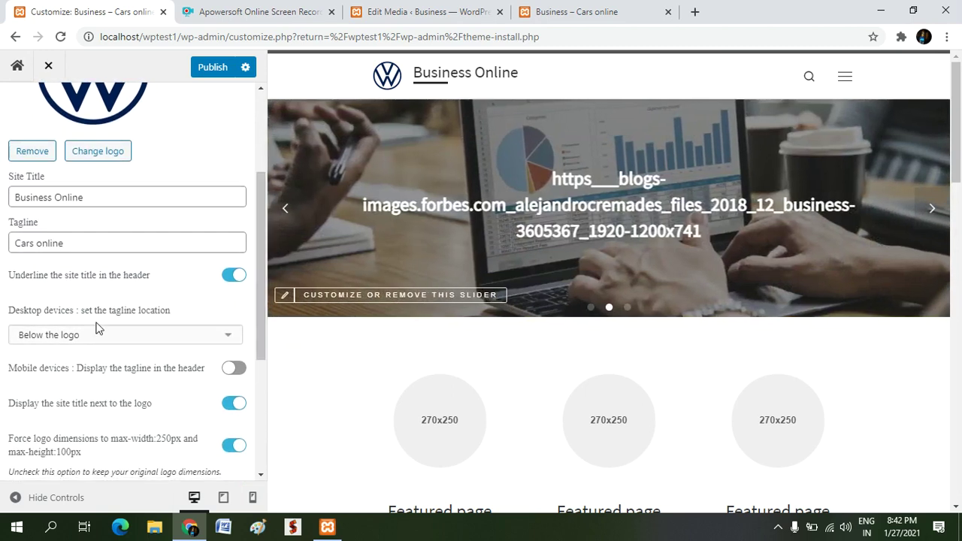
pyautogui.click(230, 340)
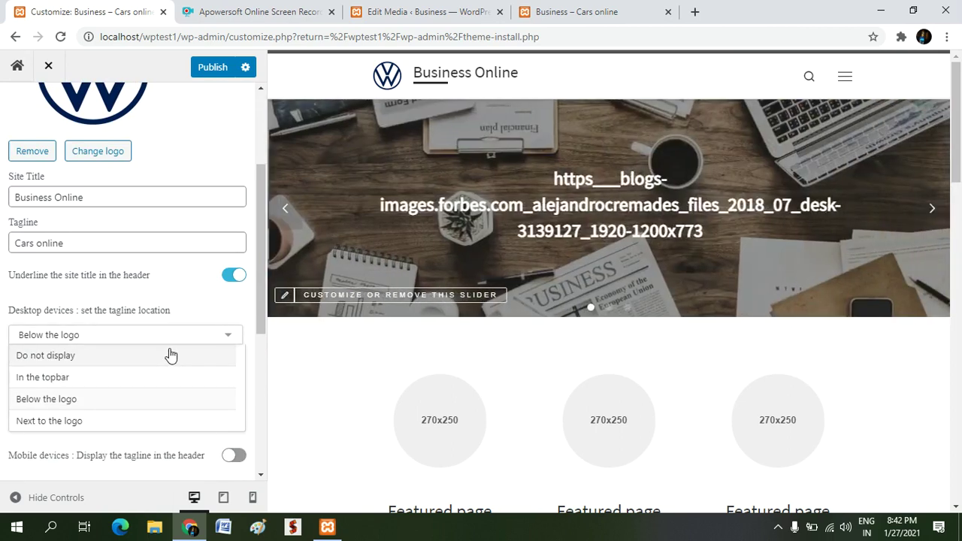
pyautogui.click(119, 422)
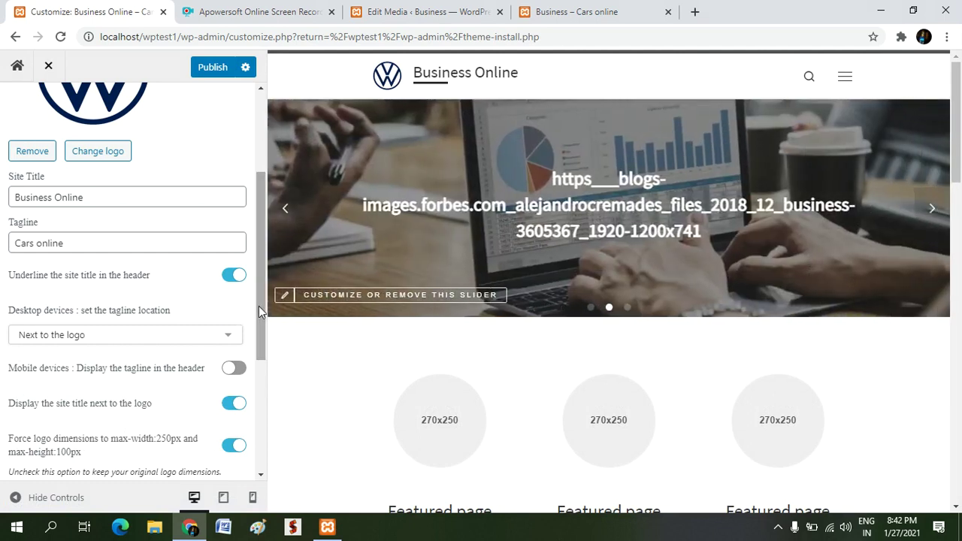
pyautogui.moveTo(258, 306); pyautogui.dragTo(267, 351)
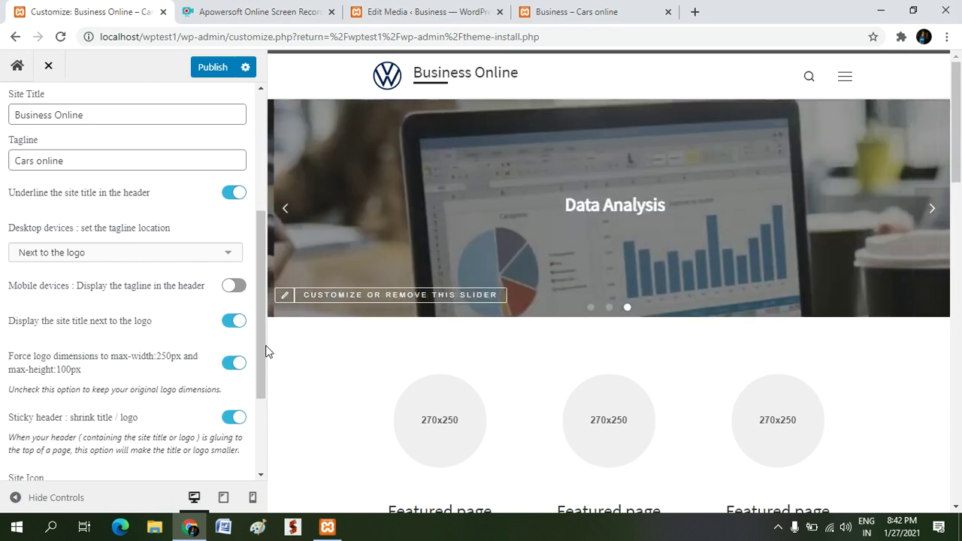
pyautogui.click(234, 287)
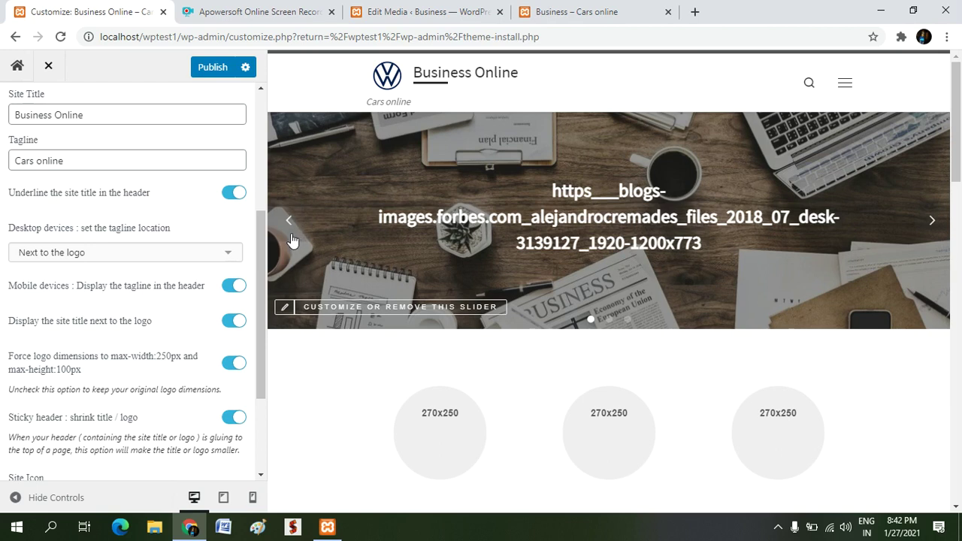
# Try out the site title display next to the logo and the forced 250 by 100 px logo dimensions, restoring both options
pyautogui.click(228, 325)
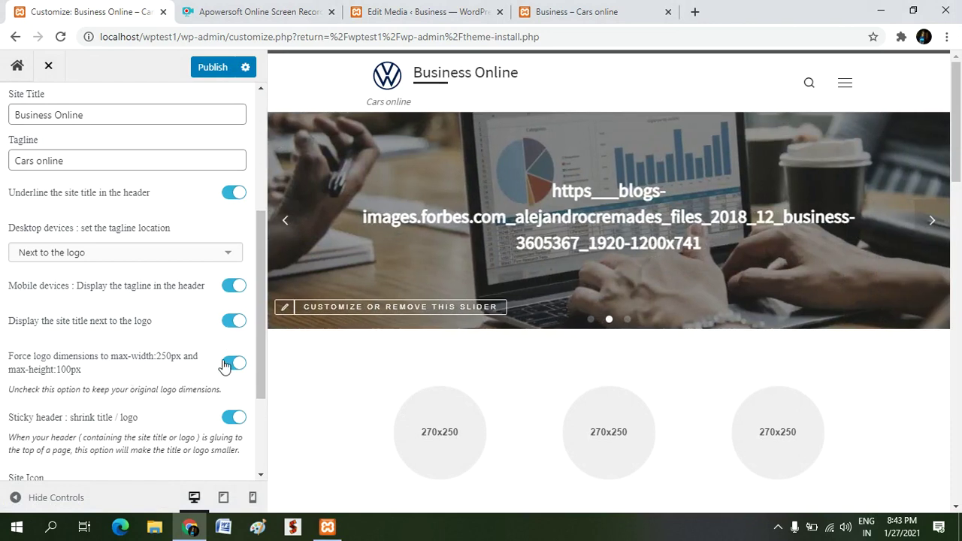
pyautogui.click(230, 364)
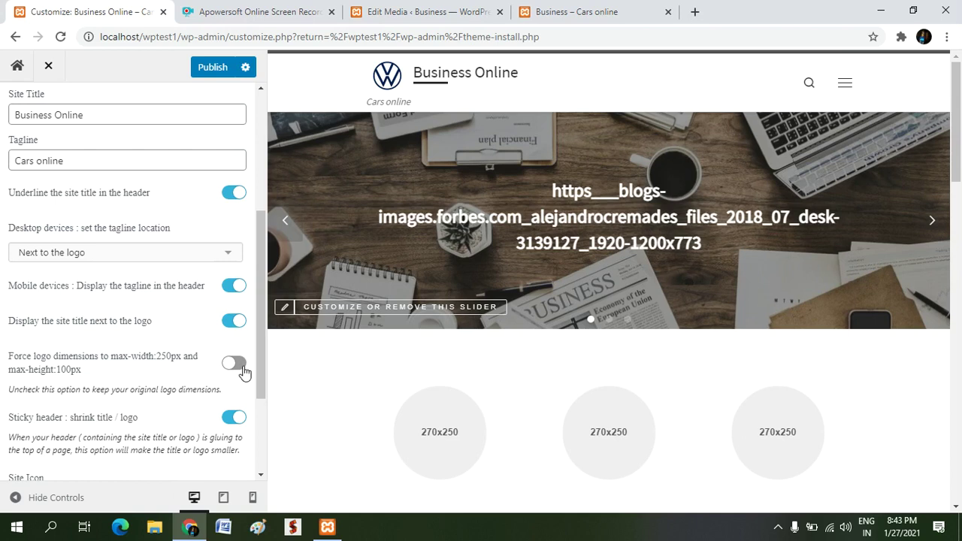
pyautogui.click(241, 368)
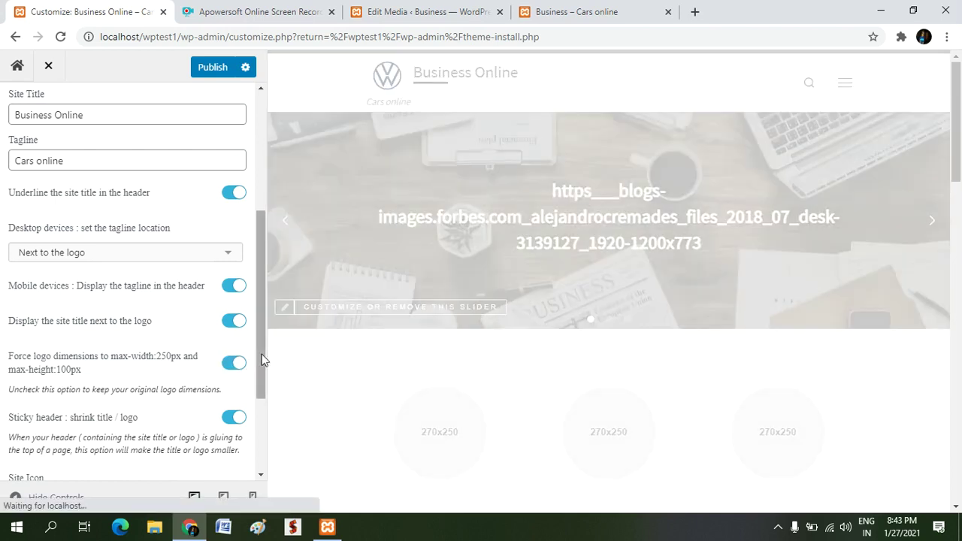
# Try to crop cropped-volkswagen-logo.png from the media library for use as the site icon, leaving the crop dialog at the end
pyautogui.moveTo(261, 354); pyautogui.dragTo(266, 396)
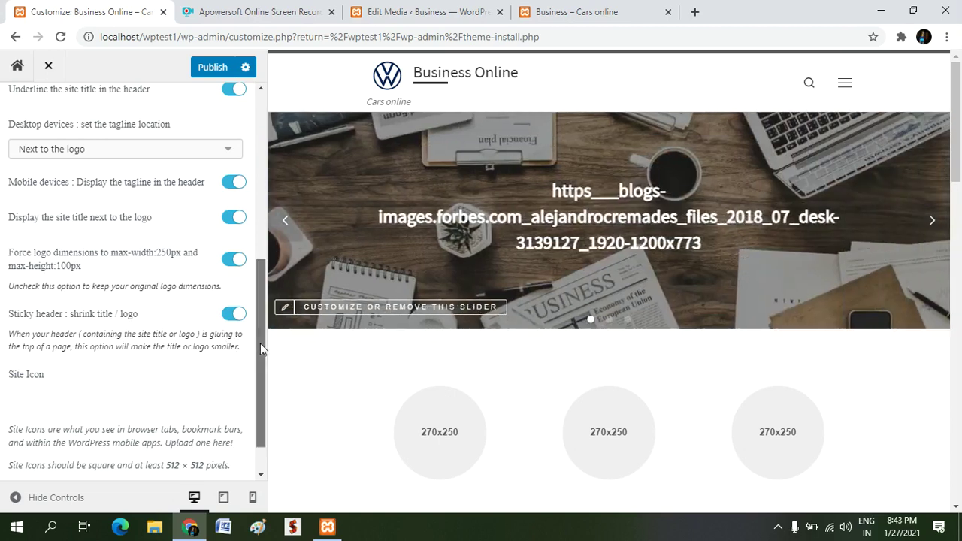
pyautogui.moveTo(260, 343); pyautogui.dragTo(265, 393)
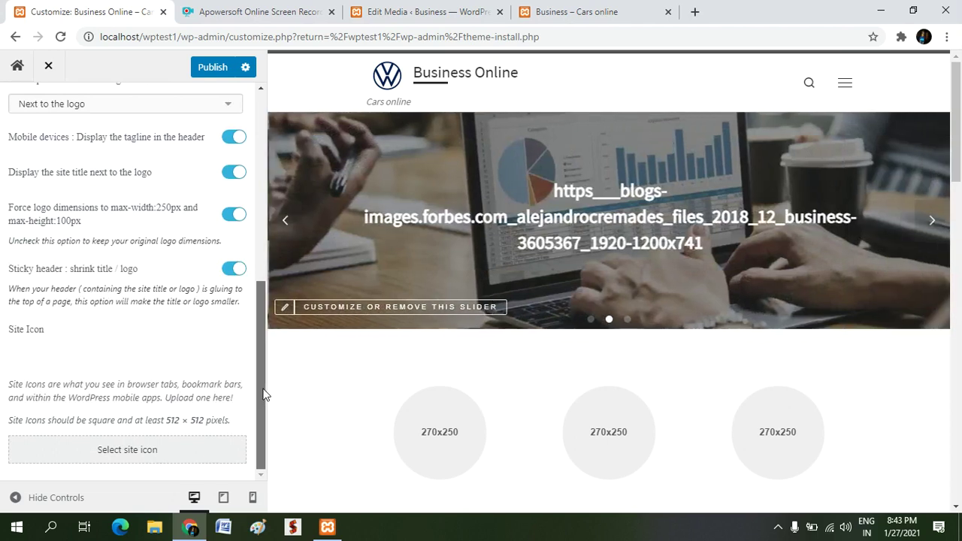
pyautogui.click(168, 459)
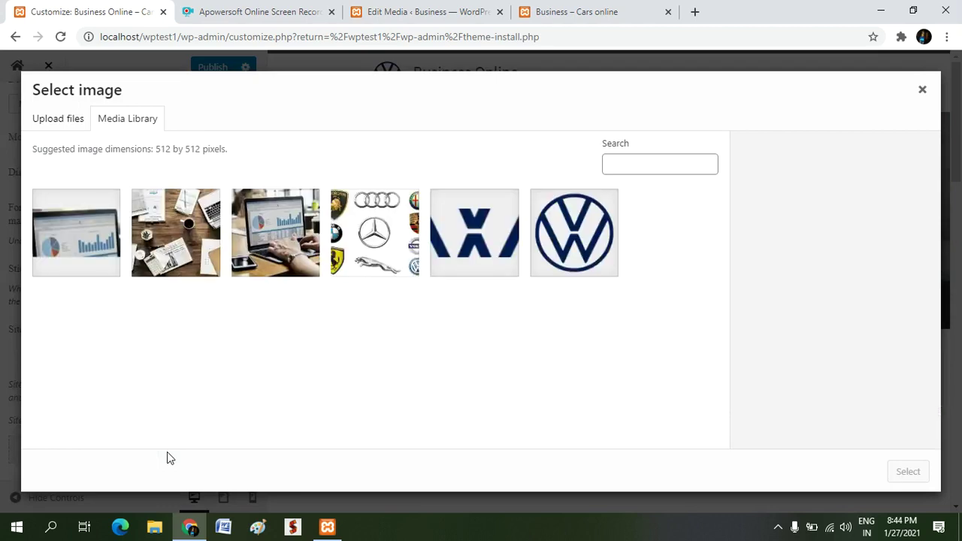
pyautogui.click(479, 246)
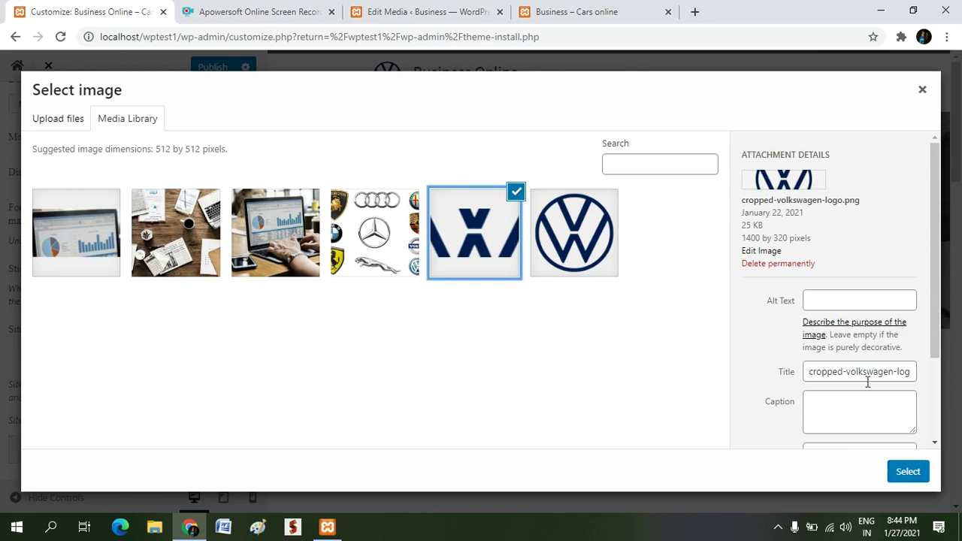
pyautogui.click(903, 472)
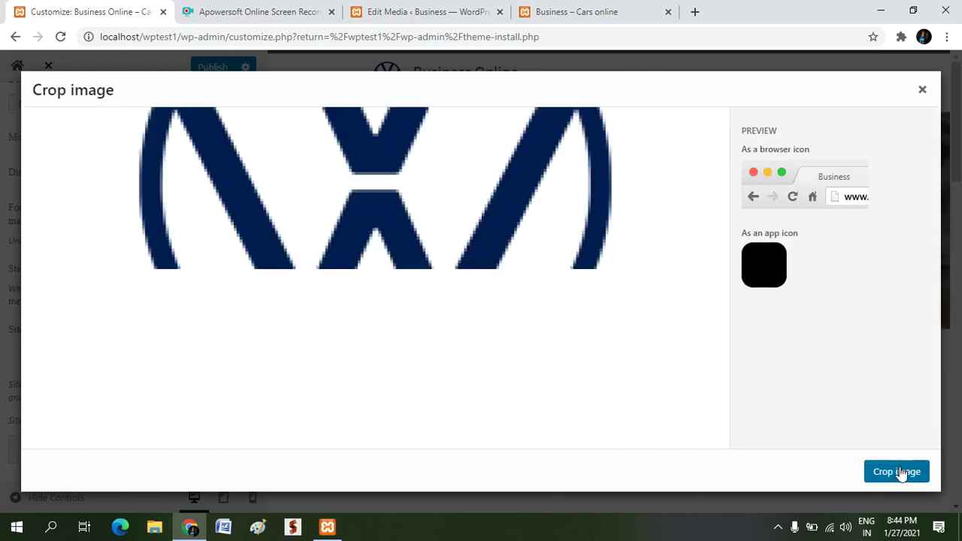
pyautogui.click(901, 472)
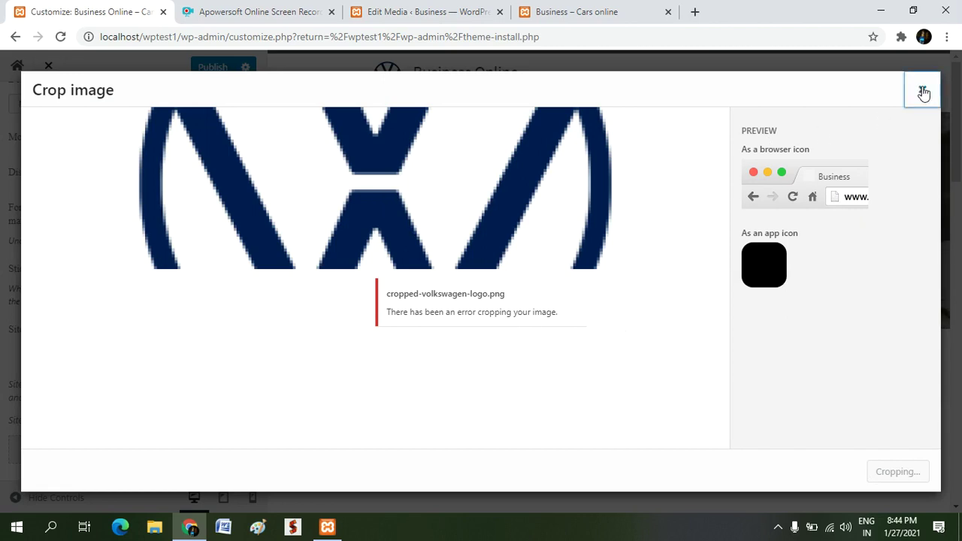
pyautogui.click(920, 91)
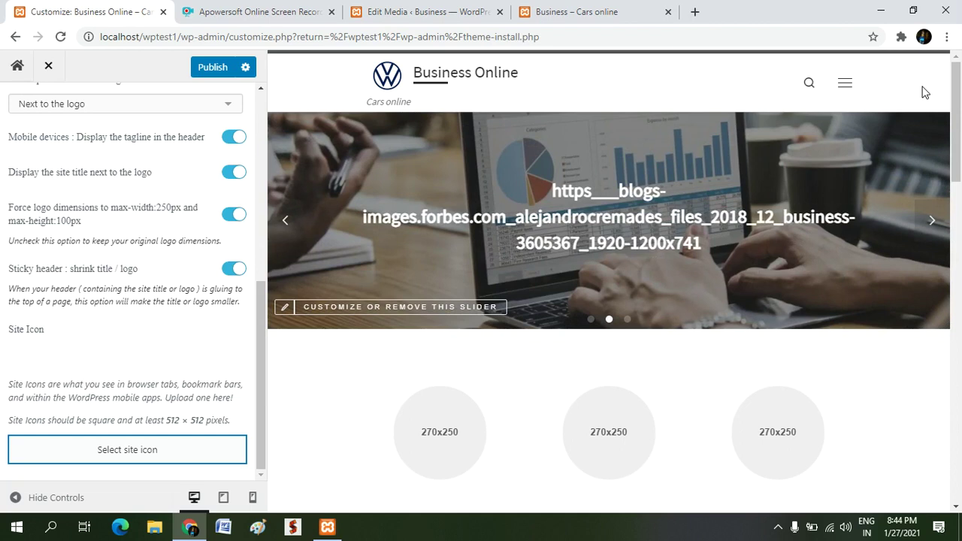
# Publish the site identity changes
pyautogui.click(213, 68)
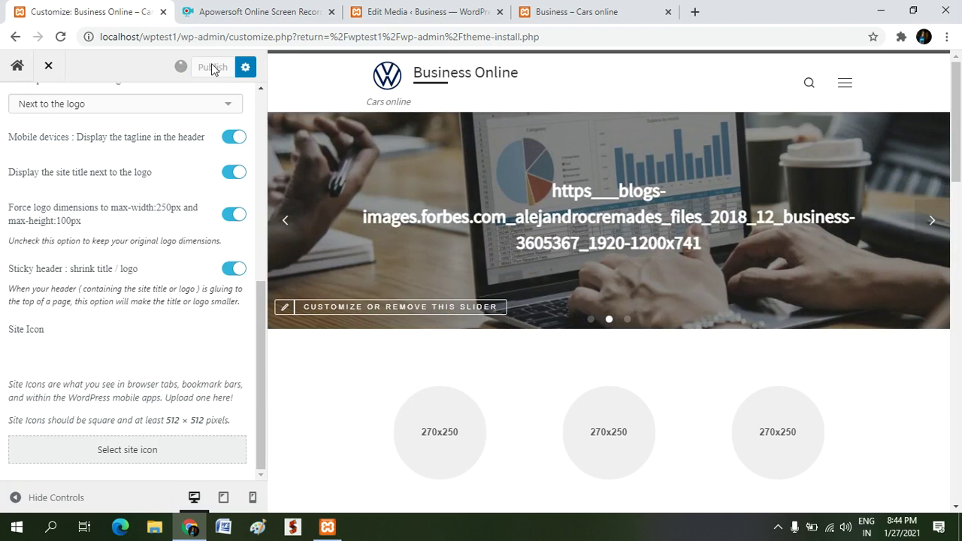
# Check the site's front page in its own browser tab, and return to the site identity settings
pyautogui.click(574, 11)
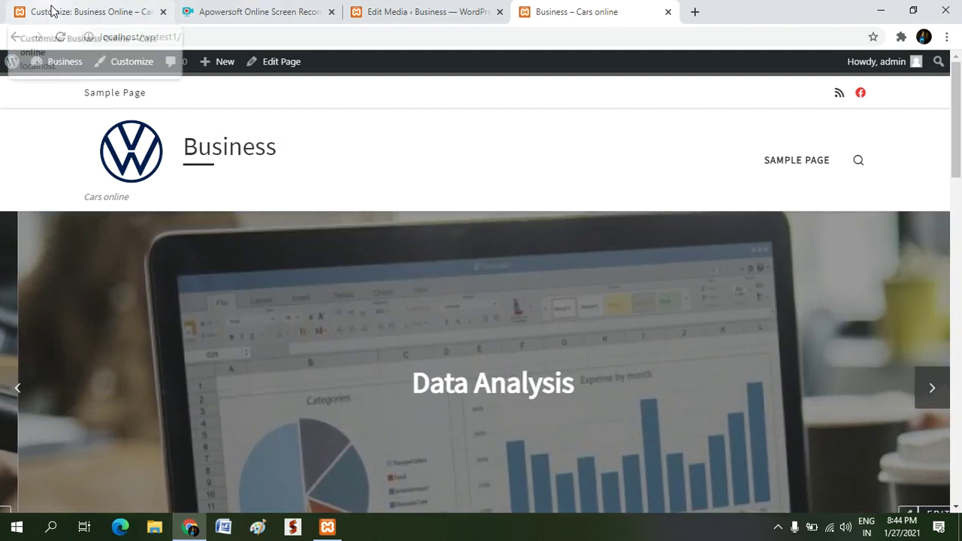
pyautogui.click(51, 11)
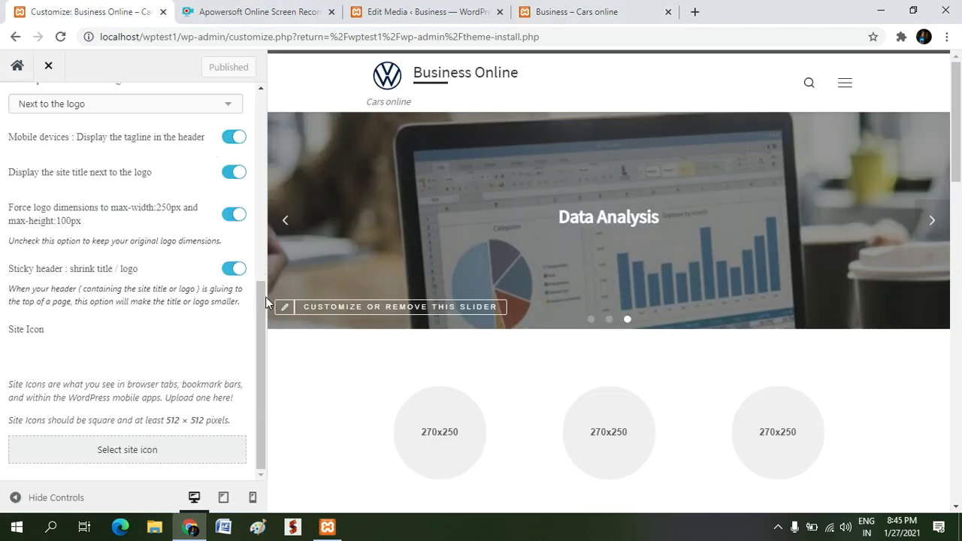
pyautogui.hotkey('ctrl', 'a')
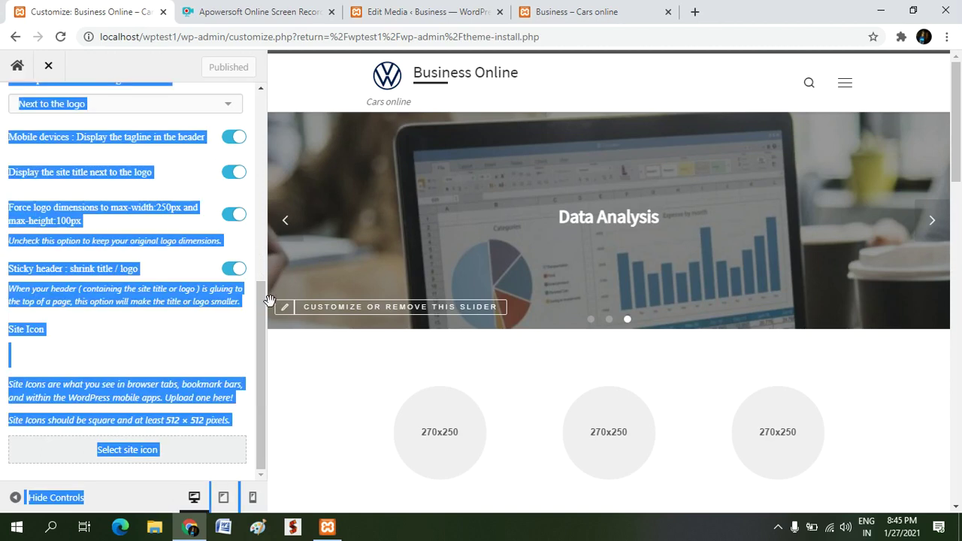
pyautogui.moveTo(263, 306); pyautogui.dragTo(258, 94)
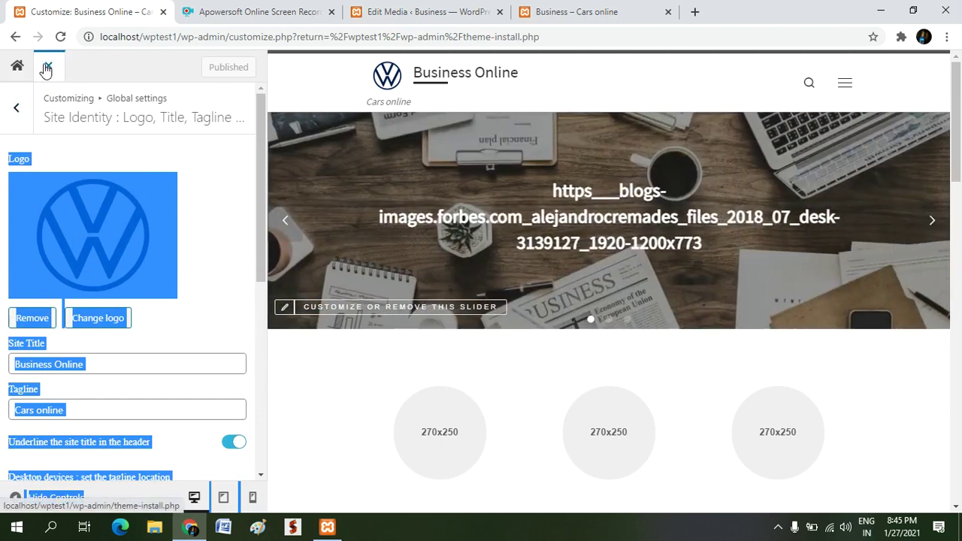
# Set the site layout to Boxed in the global settings and check the page preview
pyautogui.click(12, 111)
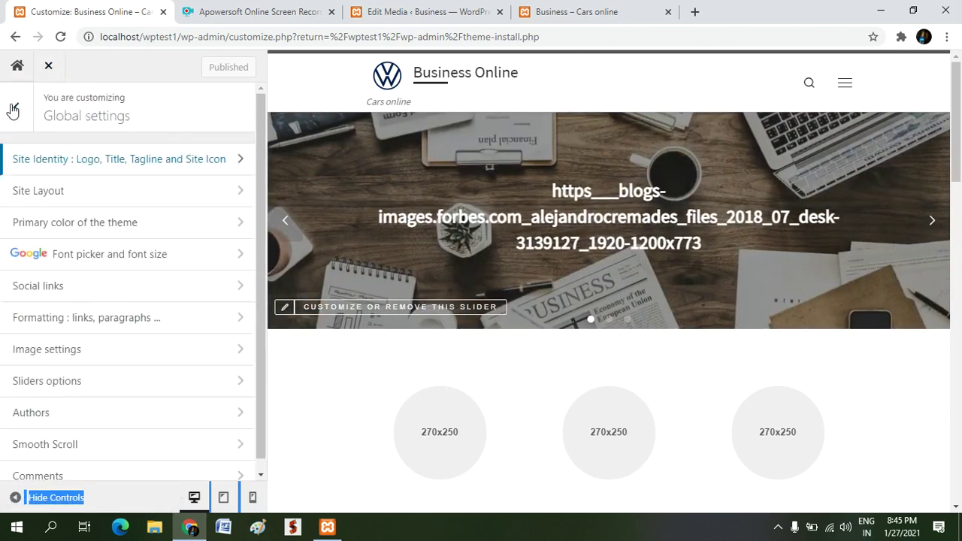
pyautogui.click(67, 200)
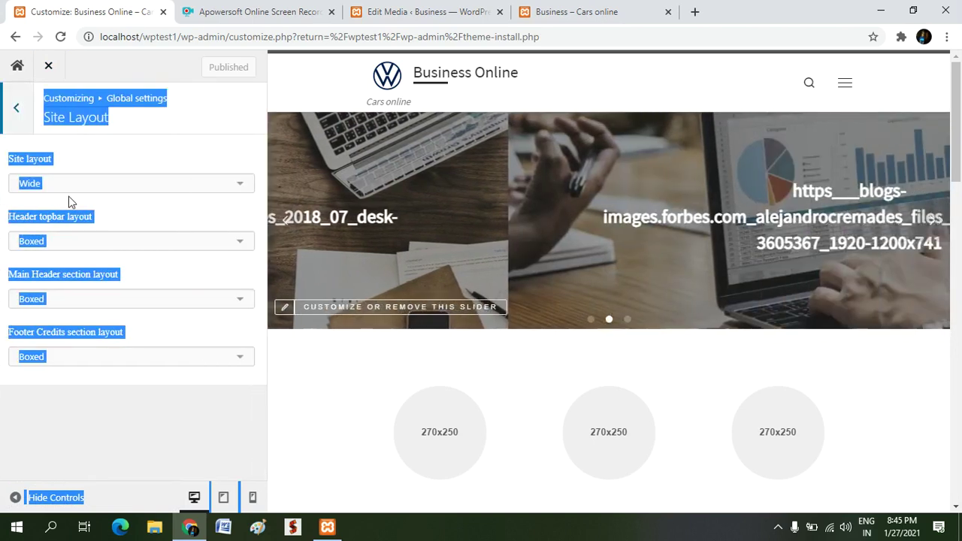
pyautogui.click(142, 146)
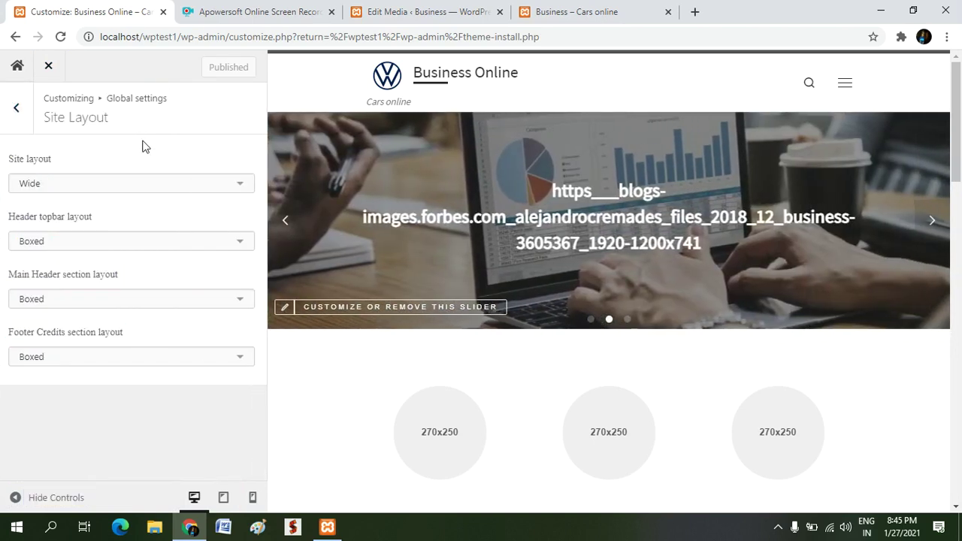
pyautogui.click(242, 189)
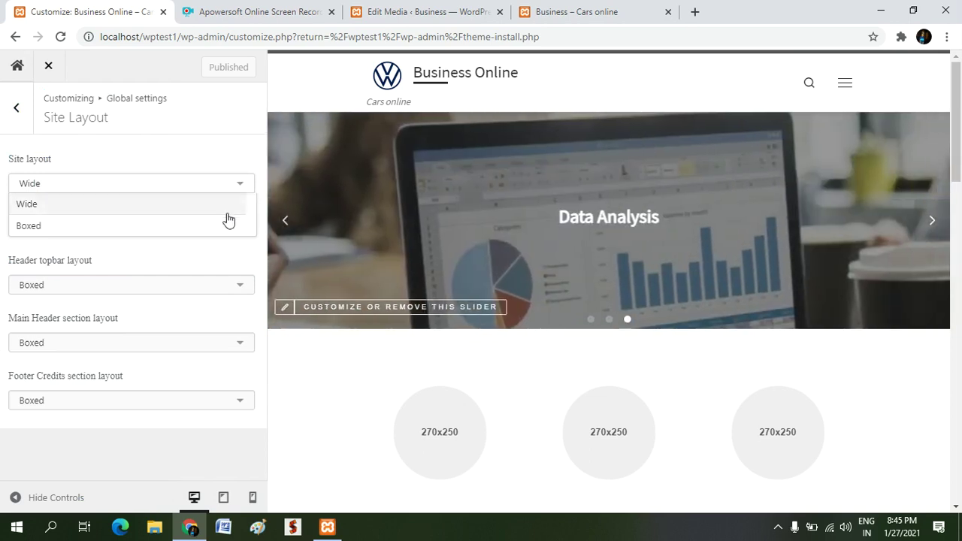
pyautogui.click(227, 225)
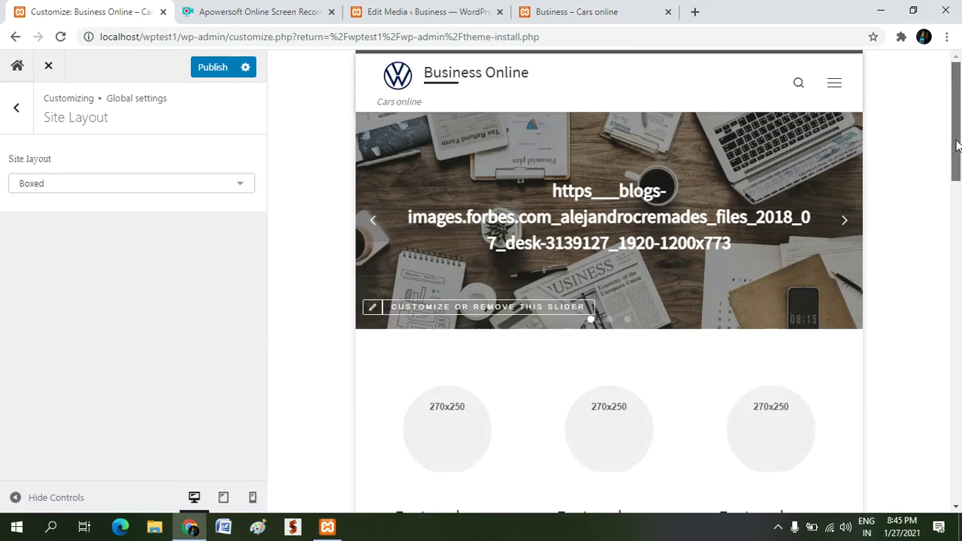
pyautogui.moveTo(957, 145); pyautogui.dragTo(875, 94)
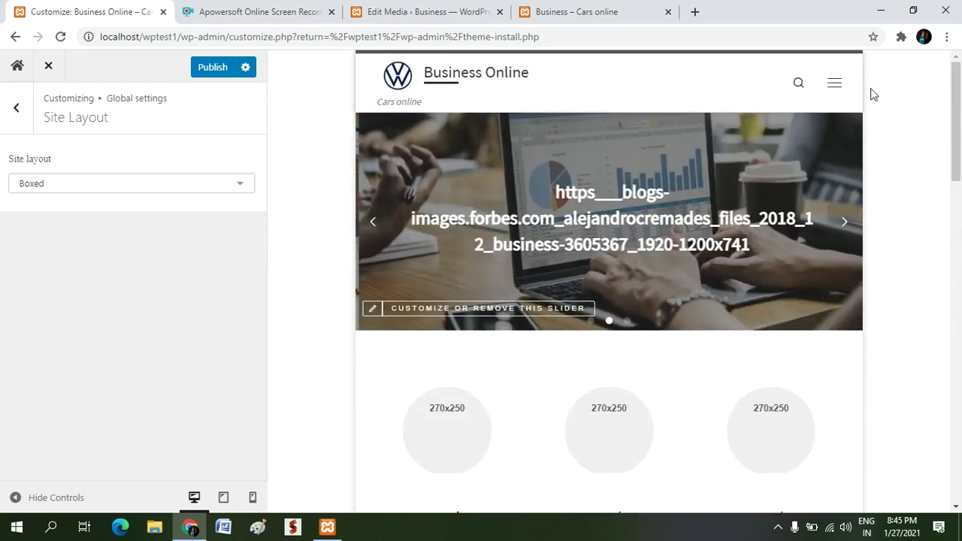
# Try several primary colors for the theme, settling on the orange swatch #dd9933, and check the preview
pyautogui.click(16, 112)
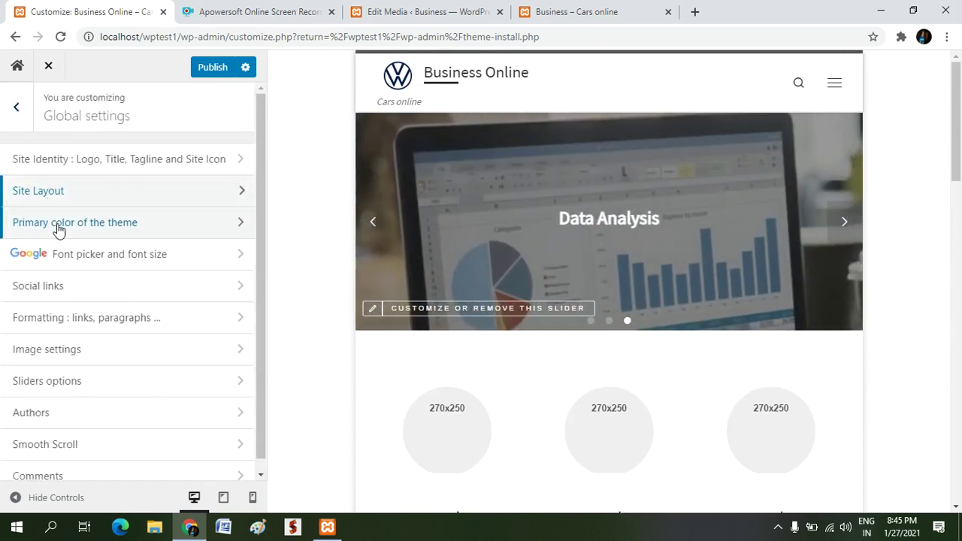
pyautogui.click(59, 229)
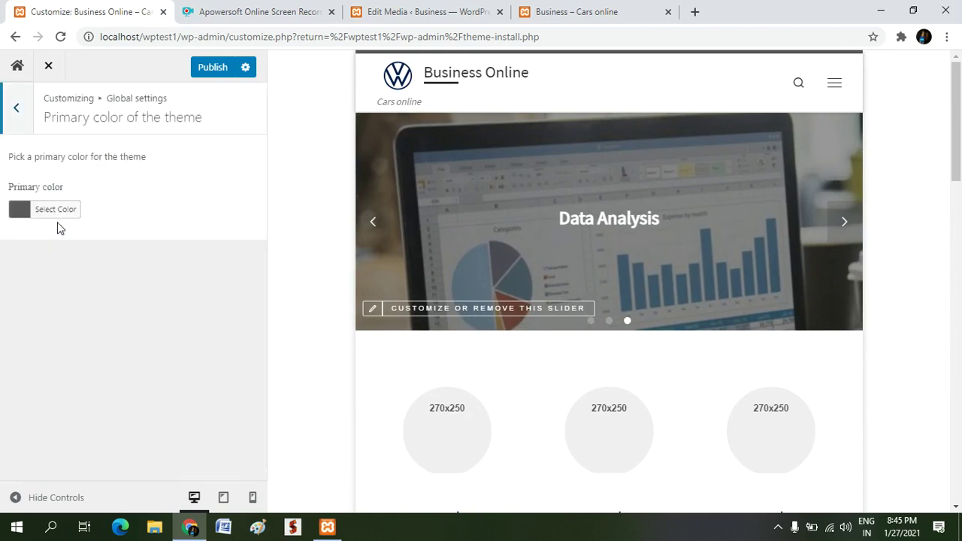
pyautogui.click(58, 214)
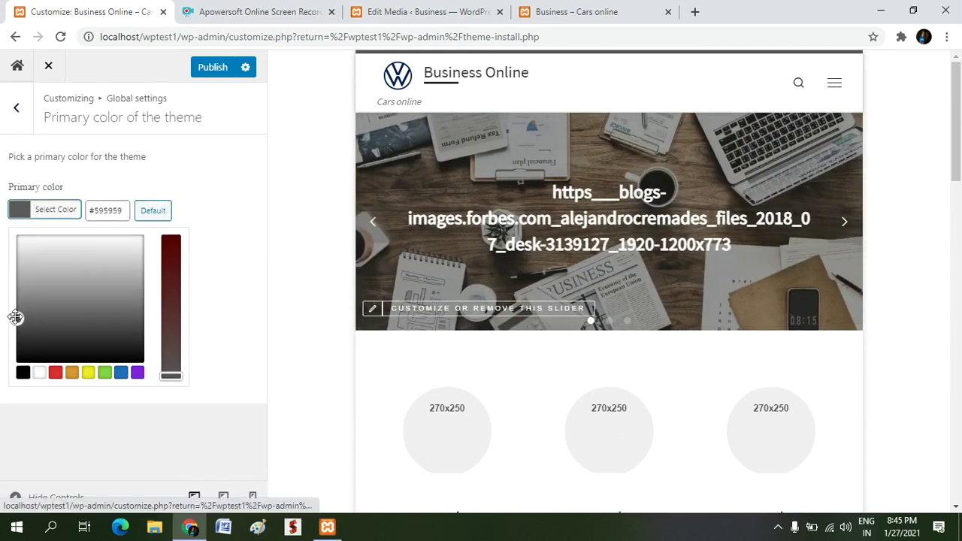
pyautogui.click(113, 310)
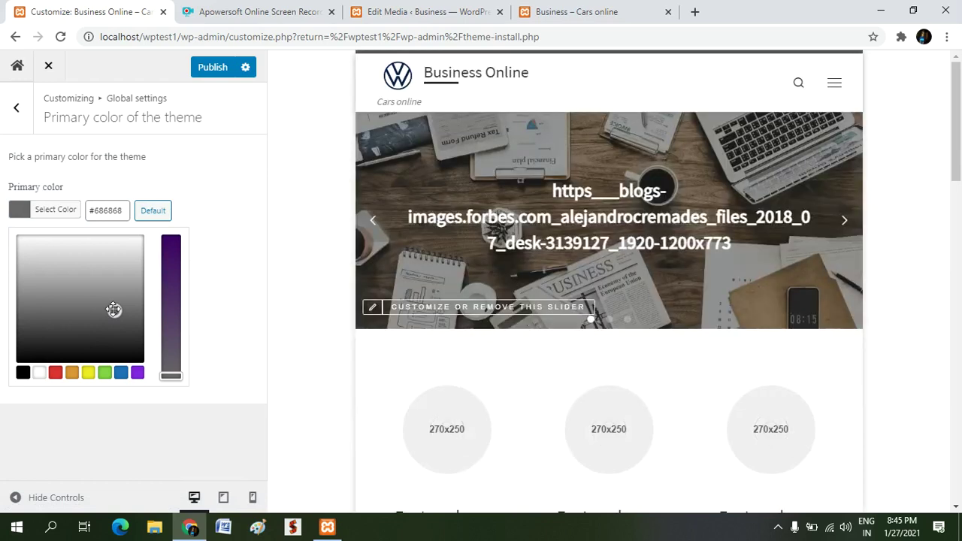
pyautogui.click(89, 373)
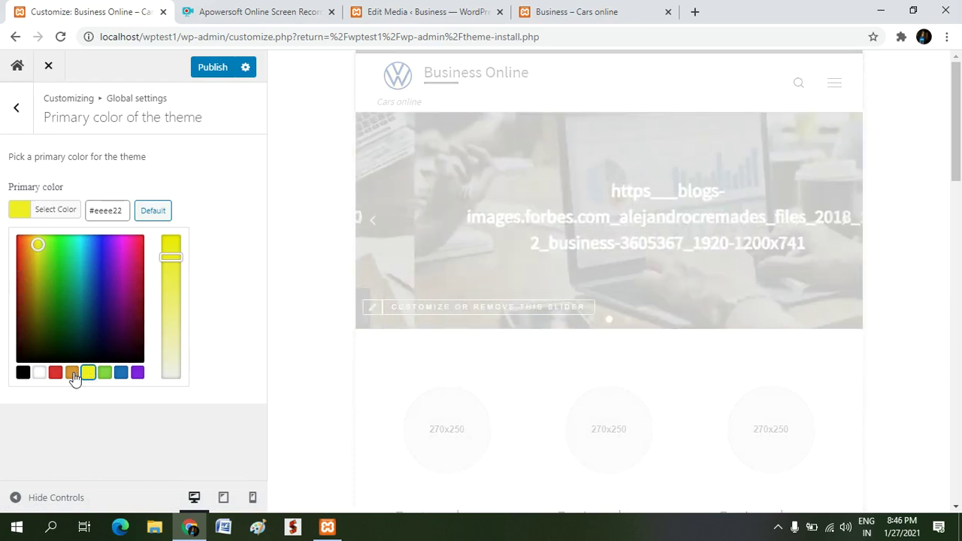
pyautogui.click(72, 374)
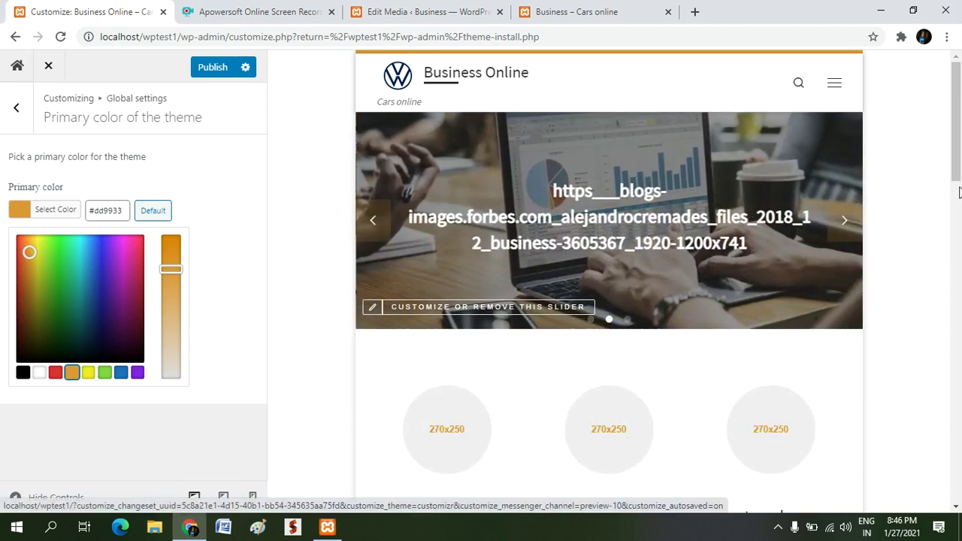
pyautogui.moveTo(957, 177); pyautogui.dragTo(904, 163)
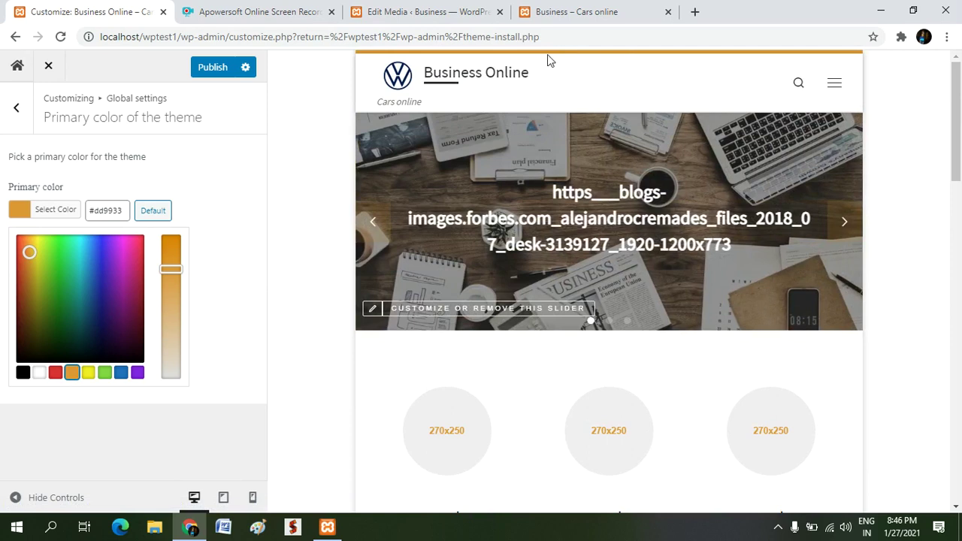
# Set the website font to Palatino Linotype in the font picker and font size settings
pyautogui.click(20, 120)
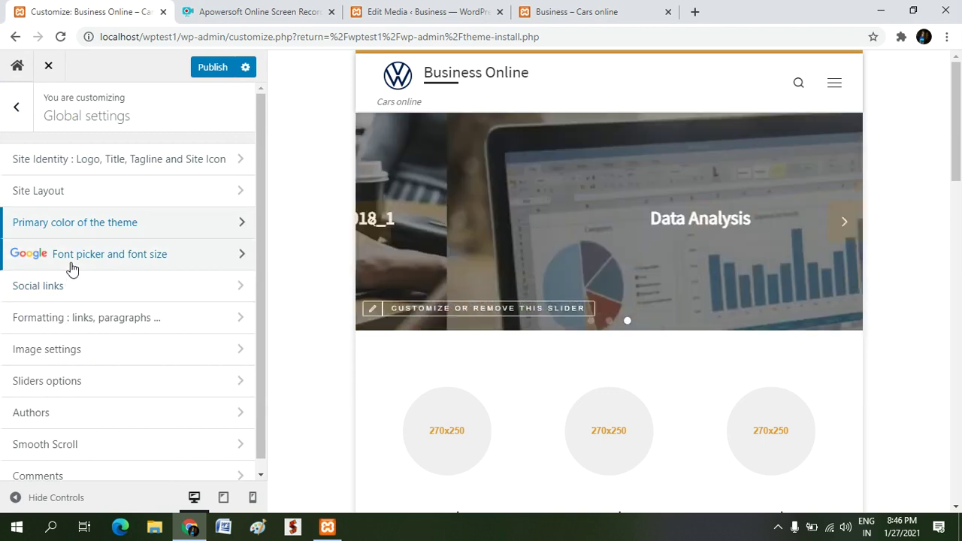
pyautogui.click(72, 269)
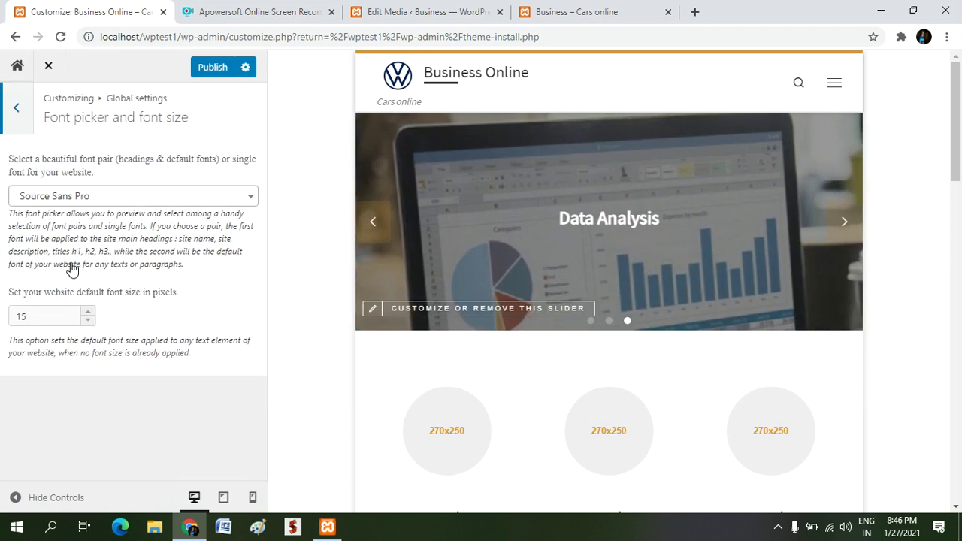
pyautogui.click(249, 203)
pyautogui.scroll(1, 211, 270)
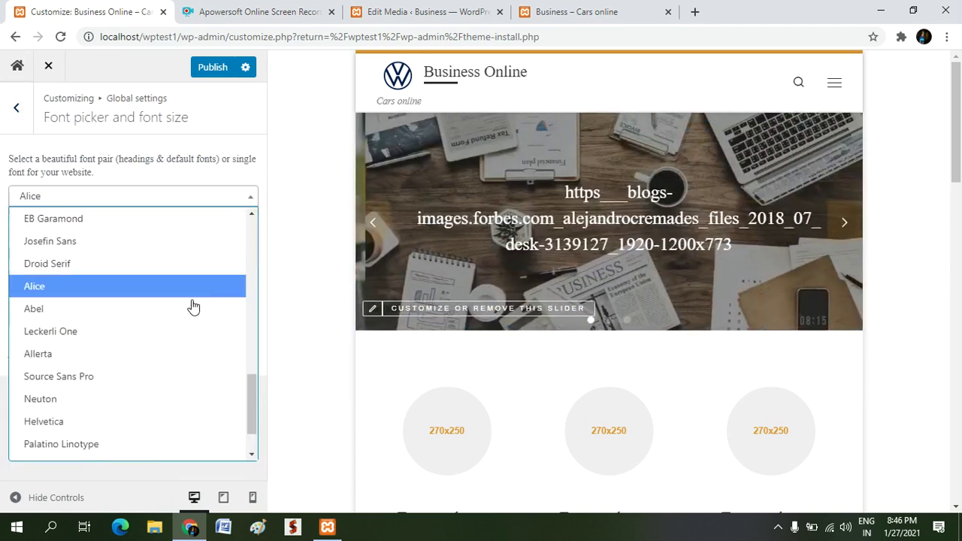
pyautogui.click(95, 446)
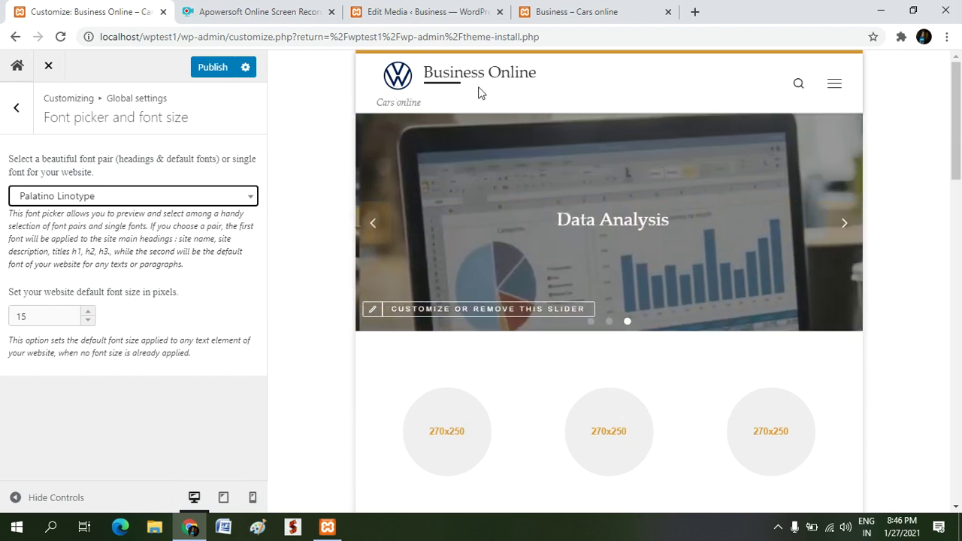
# Set the social links in the topbar to display in desktop and mobile devices
pyautogui.click(17, 109)
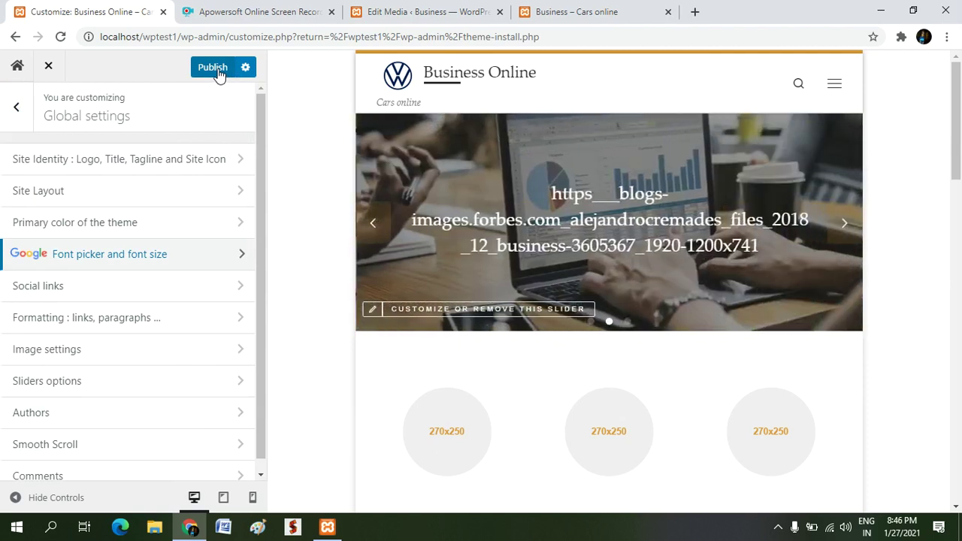
pyautogui.click(159, 283)
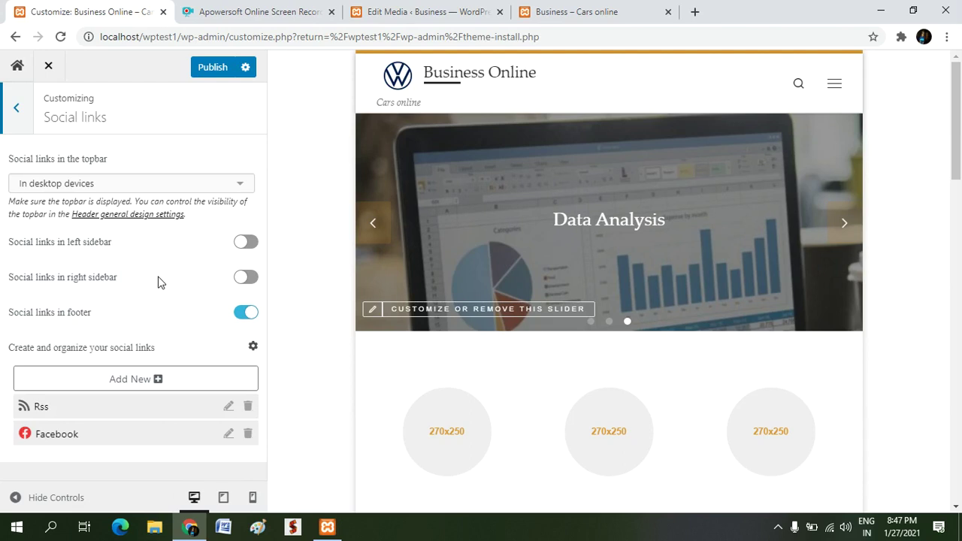
pyautogui.click(241, 192)
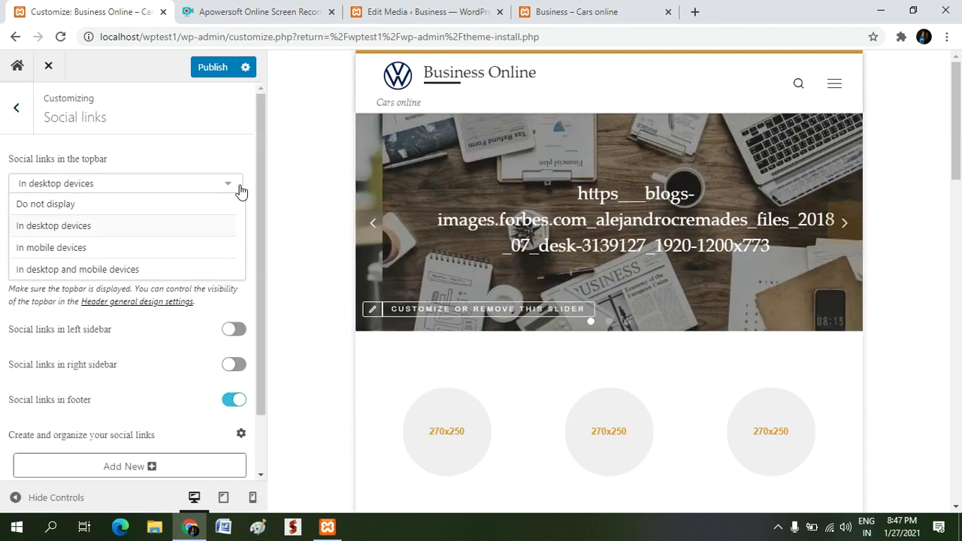
pyautogui.click(162, 269)
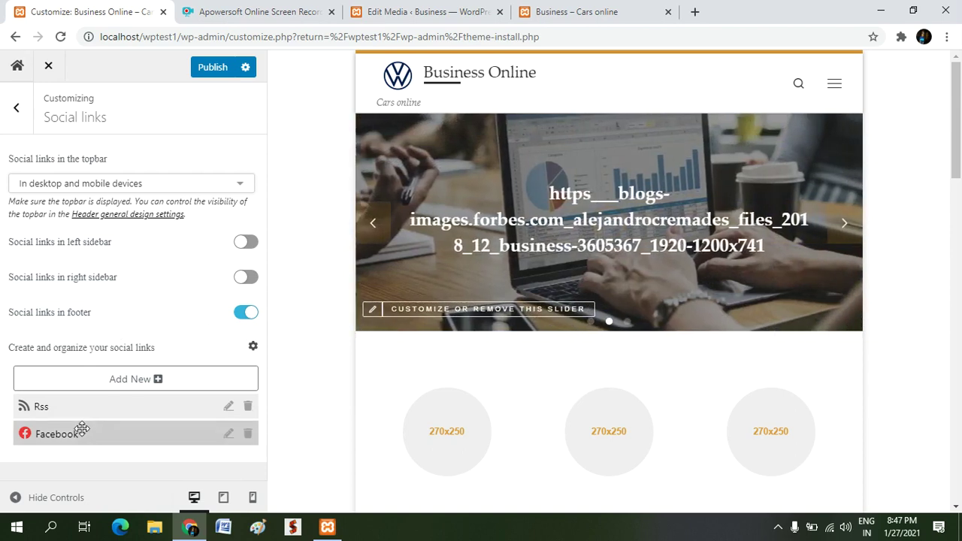
# Add a new social link with the Email icon, leaving its URL empty
pyautogui.click(120, 380)
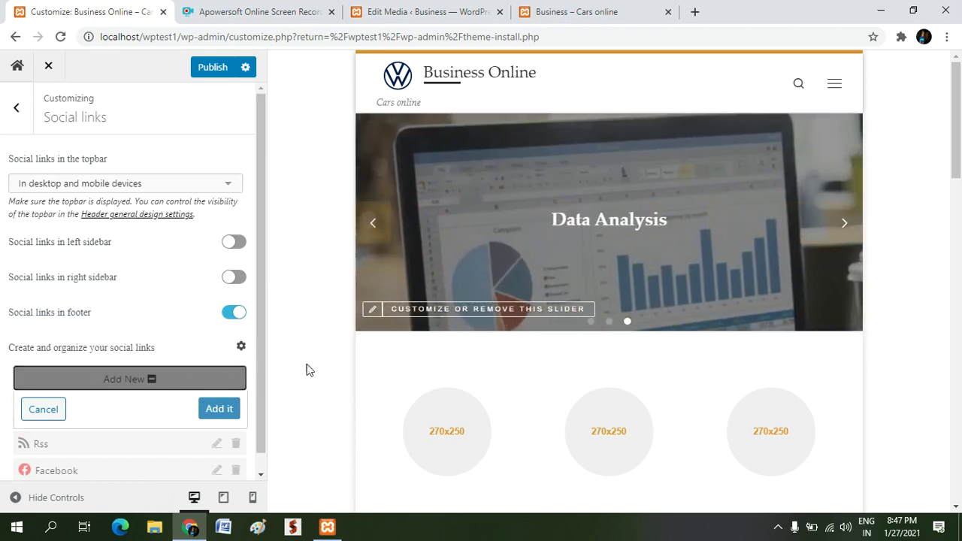
pyautogui.moveTo(262, 348); pyautogui.dragTo(262, 427)
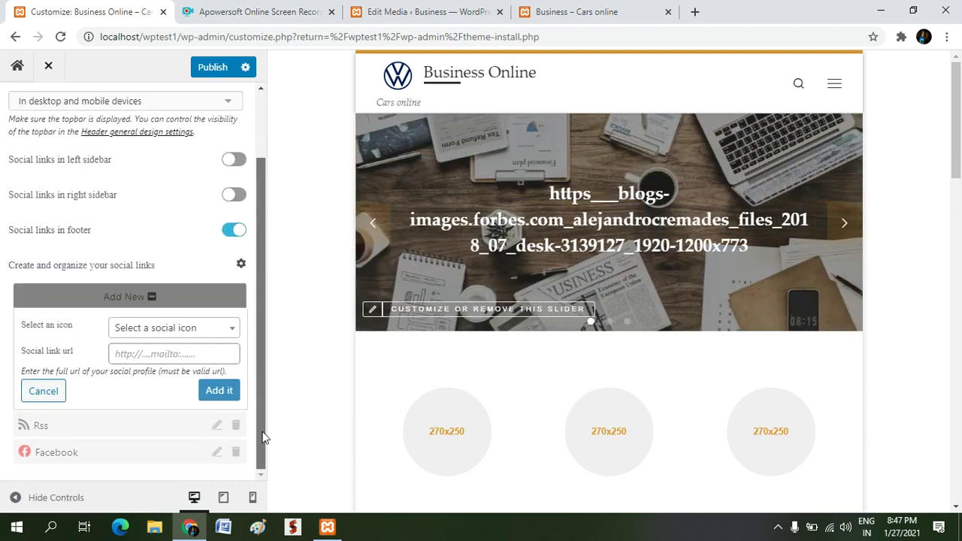
pyautogui.click(232, 333)
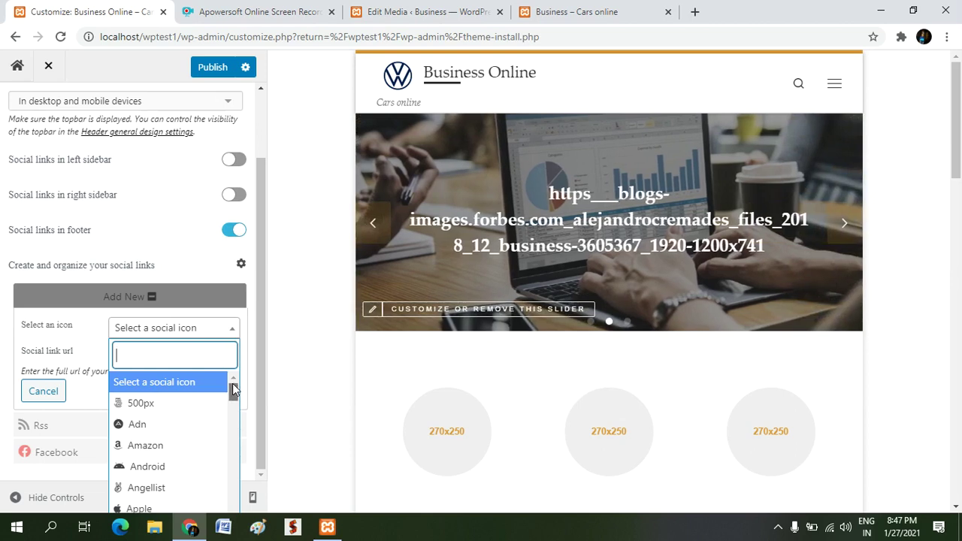
pyautogui.moveTo(233, 389); pyautogui.dragTo(237, 418)
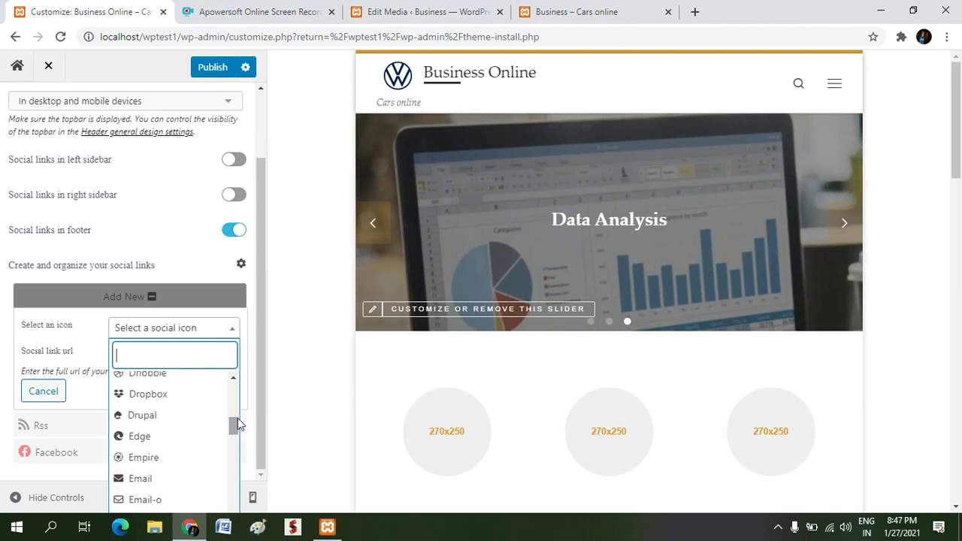
pyautogui.click(151, 480)
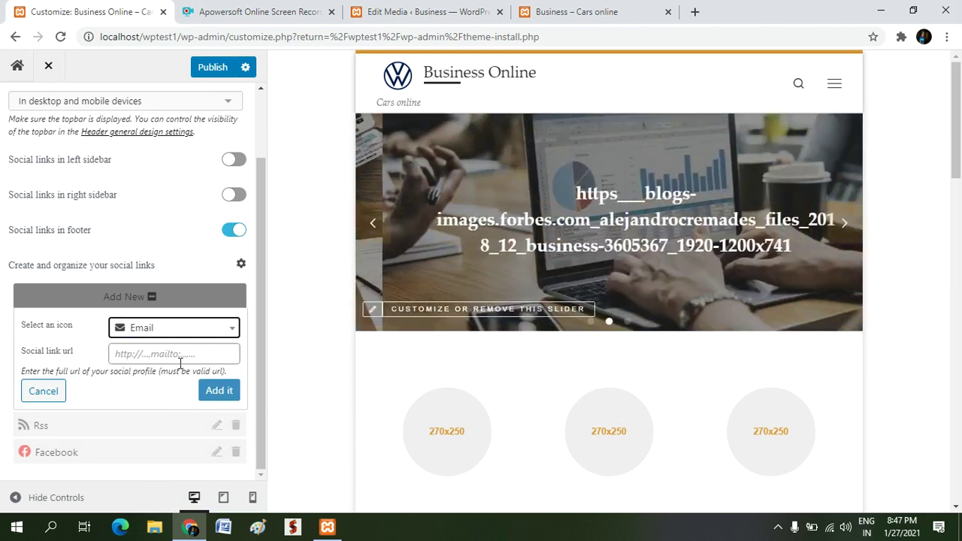
pyautogui.click(219, 391)
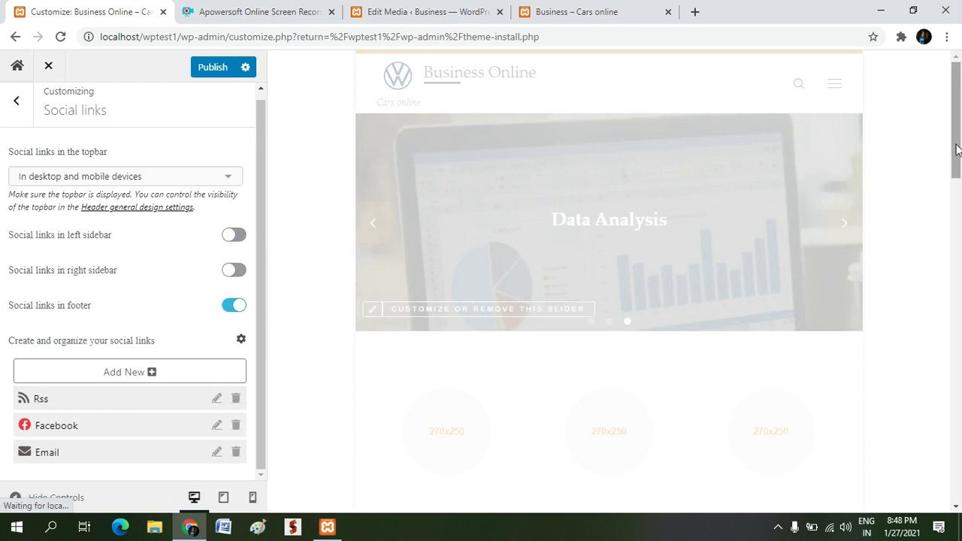
# Set the icon color of the Email social link to the light red #e66060 and publish the changes
pyautogui.moveTo(957, 151); pyautogui.dragTo(960, 348)
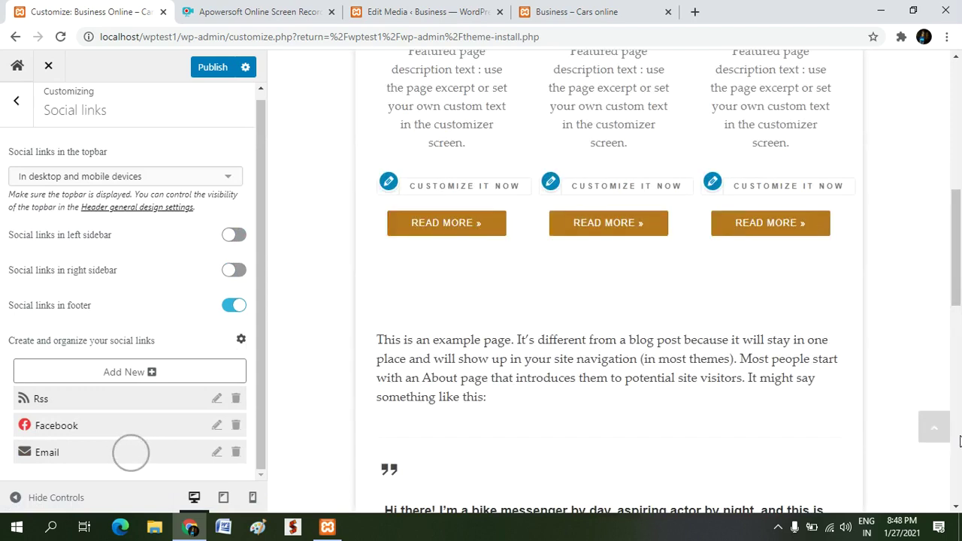
pyautogui.click(130, 453)
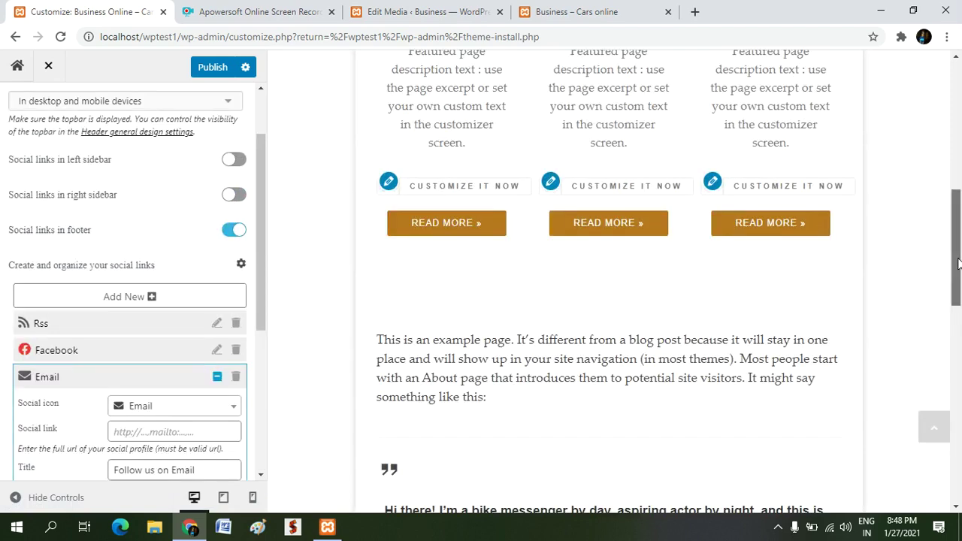
pyautogui.moveTo(960, 263); pyautogui.dragTo(960, 481)
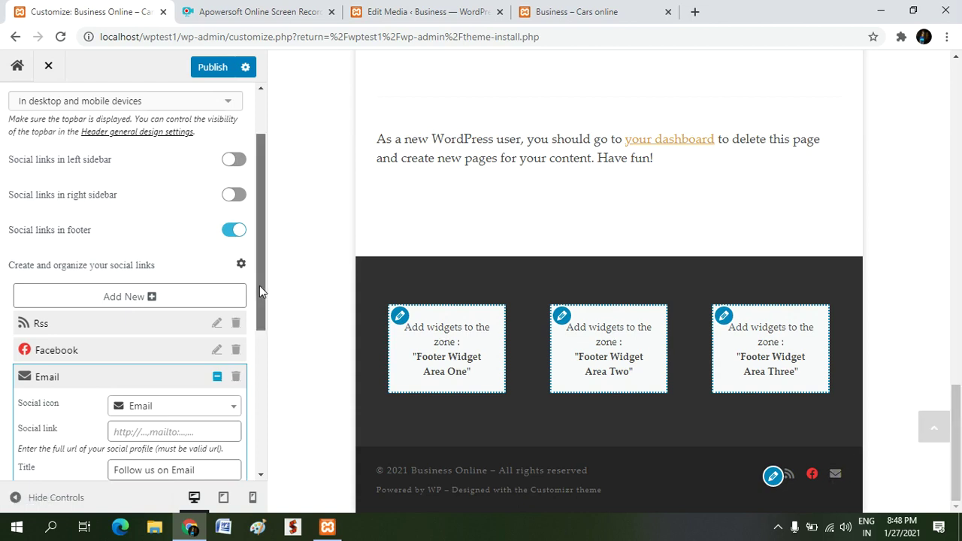
pyautogui.moveTo(260, 285); pyautogui.dragTo(275, 386)
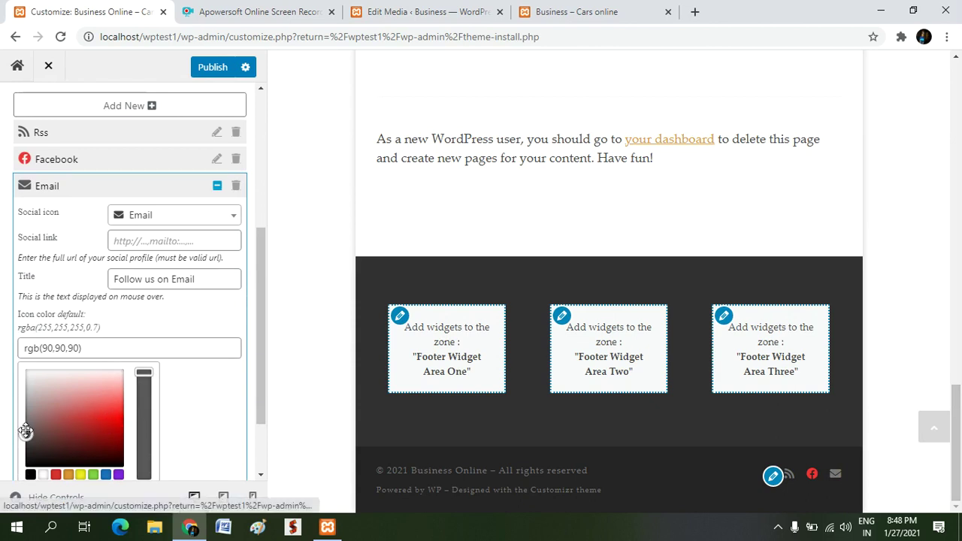
pyautogui.moveTo(93, 411)
pyautogui.mouseDown()
pyautogui.moveTo(98, 421)
pyautogui.moveTo(98, 404)
pyautogui.mouseUp()
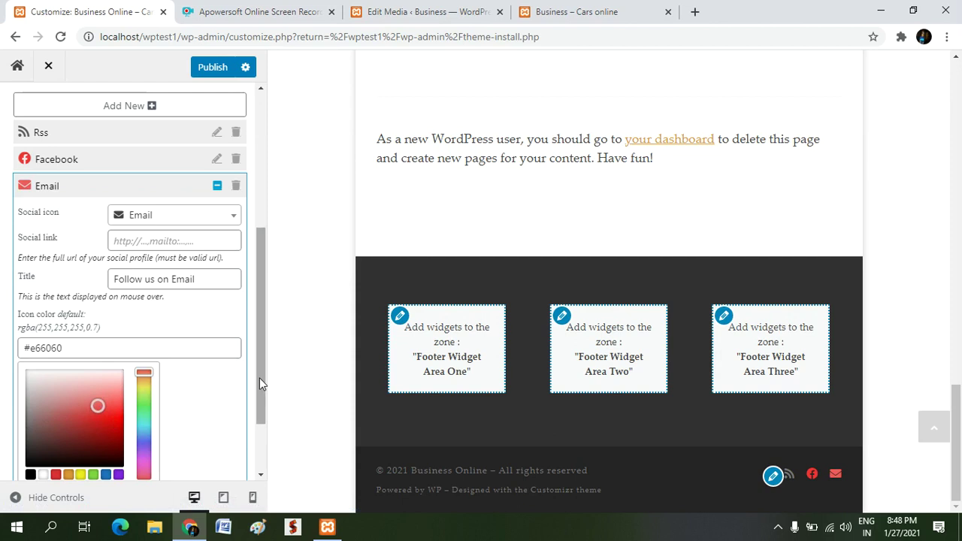
pyautogui.moveTo(259, 378); pyautogui.dragTo(261, 428)
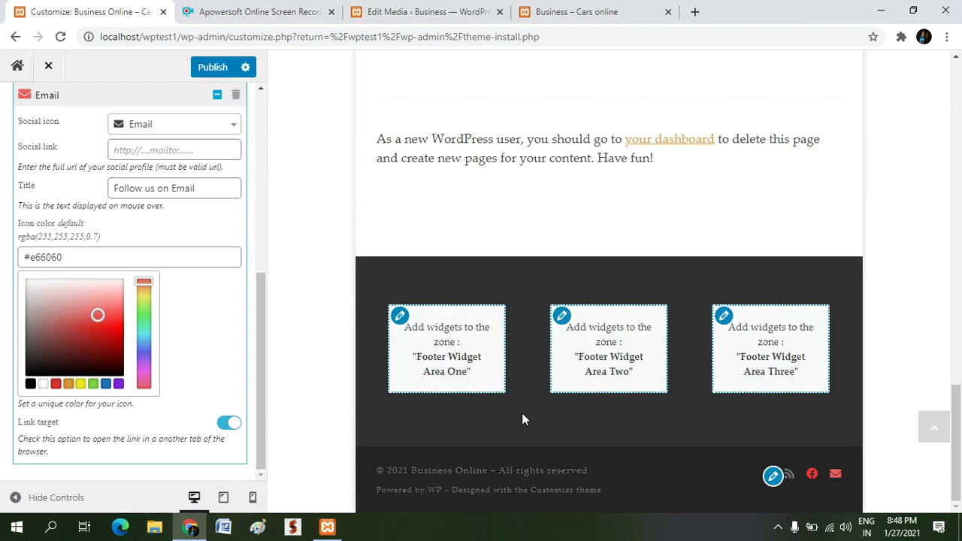
pyautogui.click(210, 68)
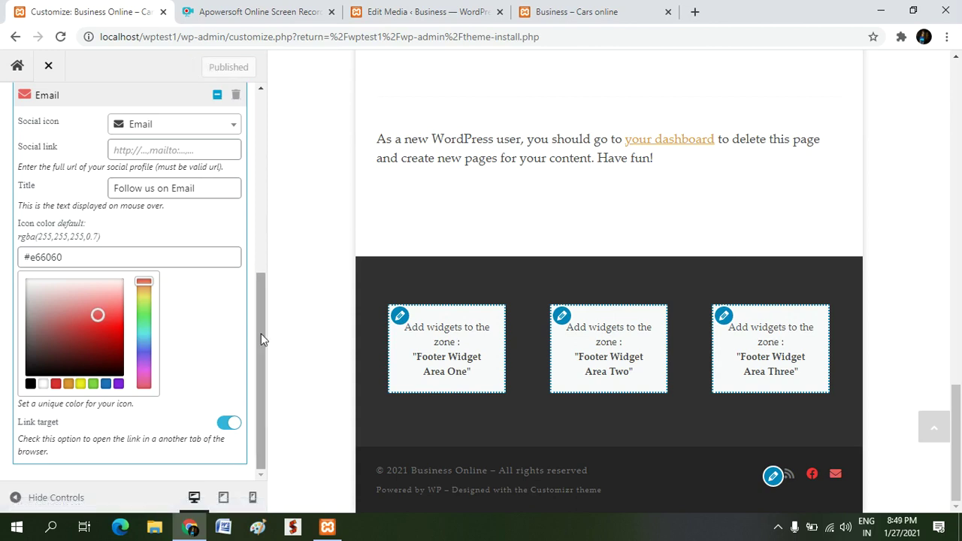
# Enable smooth scroll on click in the links and paragraphs formatting settings and publish the change
pyautogui.moveTo(261, 329); pyautogui.dragTo(275, 114)
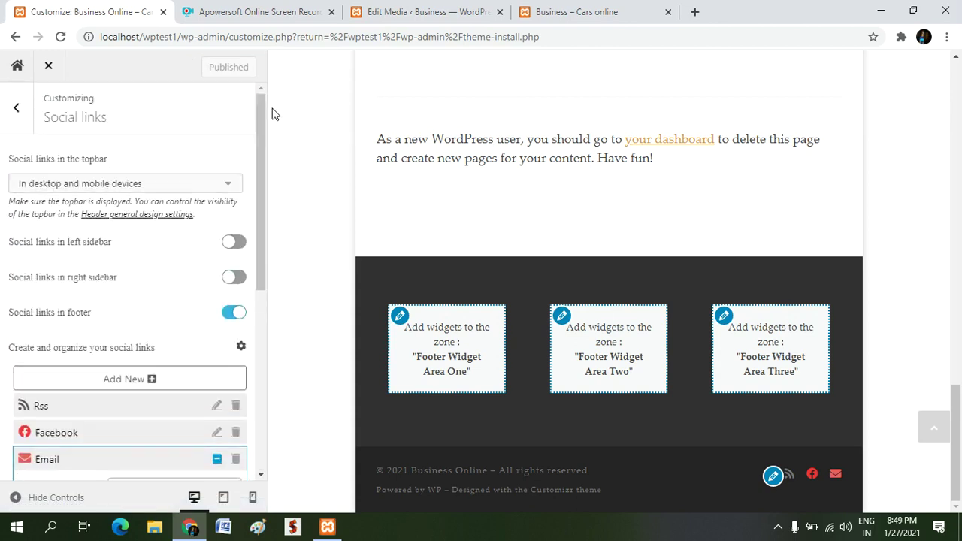
pyautogui.click(12, 121)
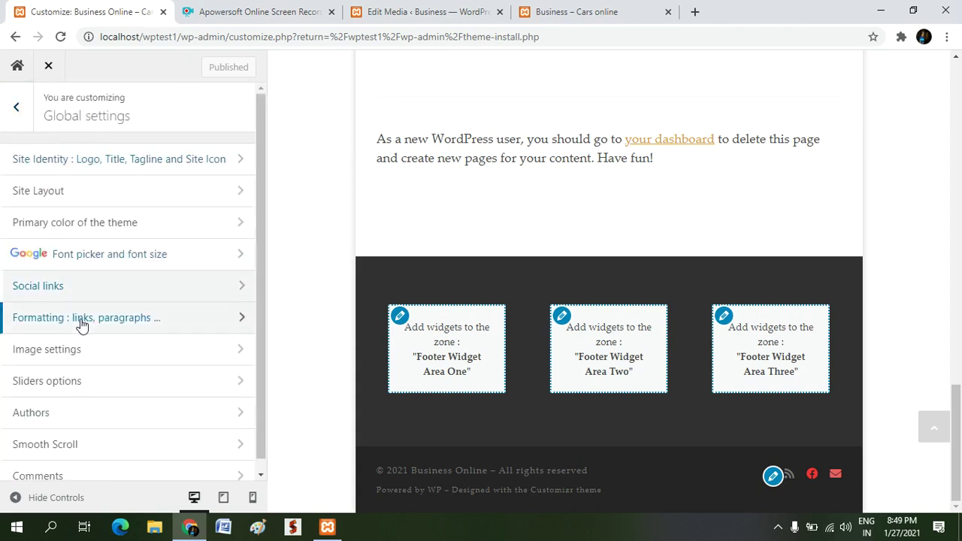
pyautogui.click(82, 322)
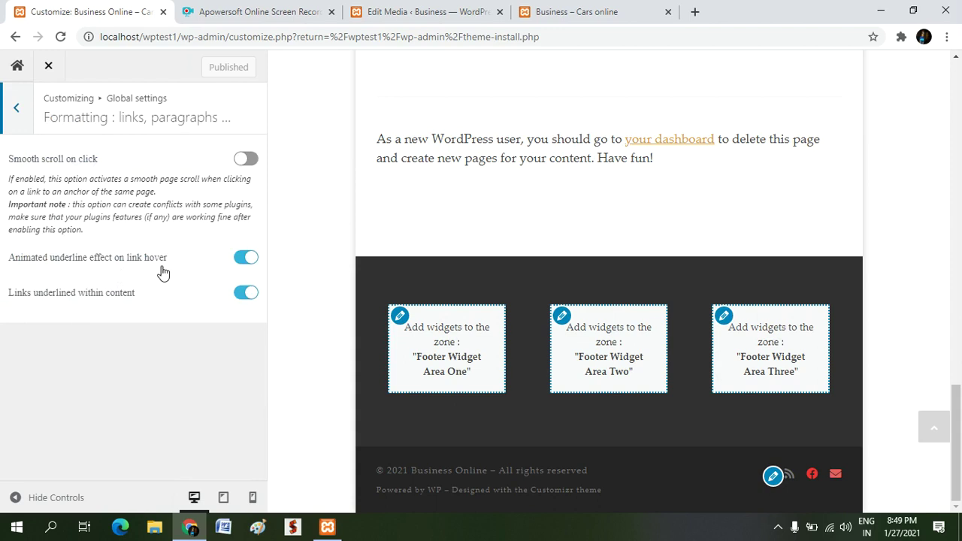
pyautogui.click(246, 159)
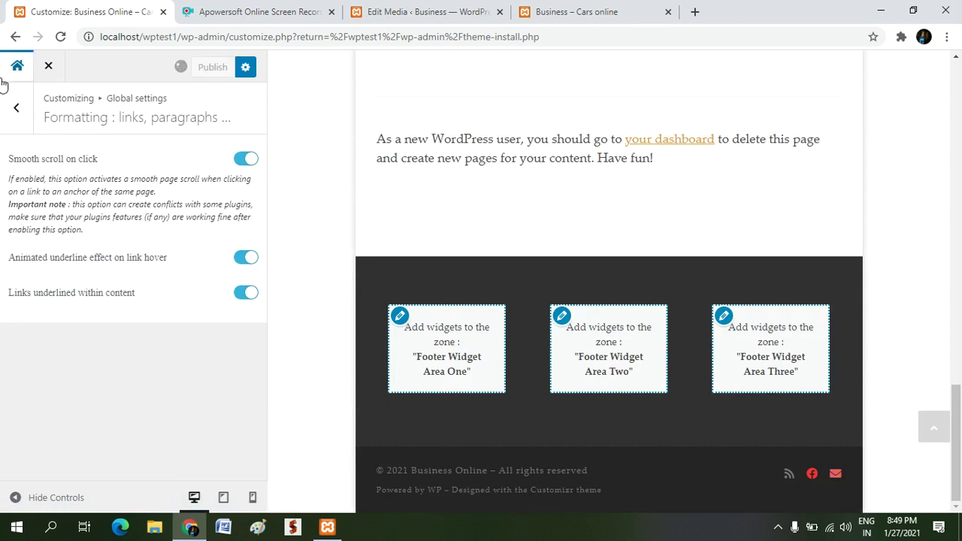
pyautogui.click(13, 105)
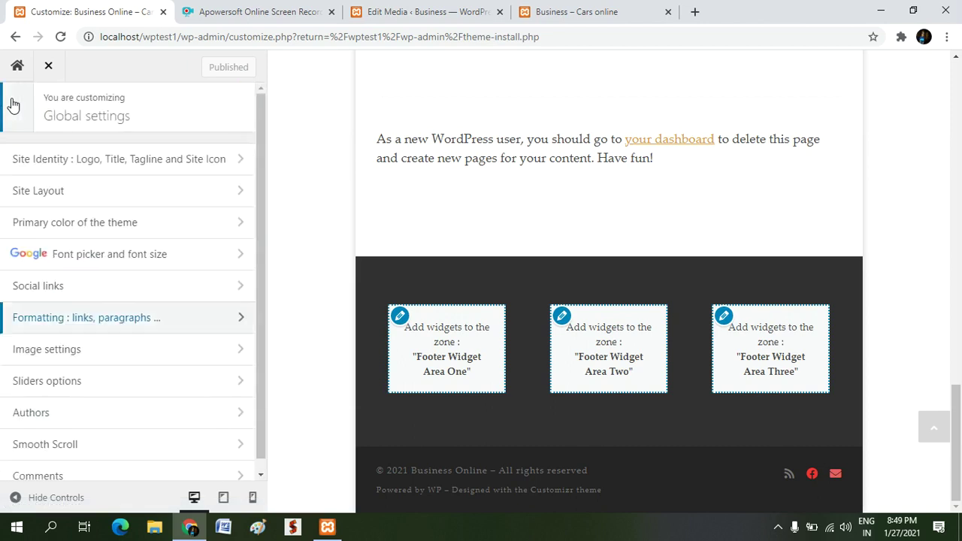
# Review the global image settings and the parallax scrolling option for sliders, checking the slider in the preview
pyautogui.click(113, 358)
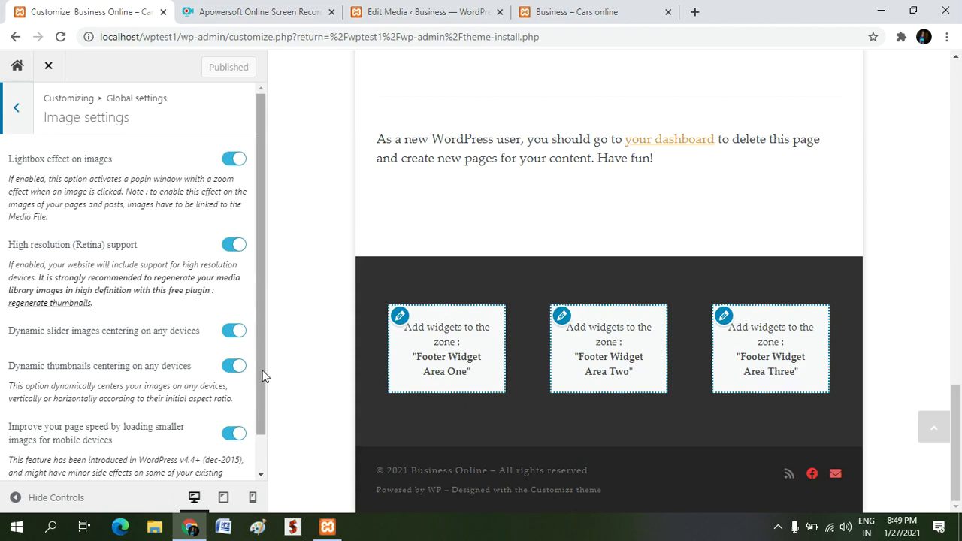
pyautogui.moveTo(262, 376)
pyautogui.mouseDown()
pyautogui.moveTo(263, 427)
pyautogui.moveTo(258, 361)
pyautogui.mouseUp()
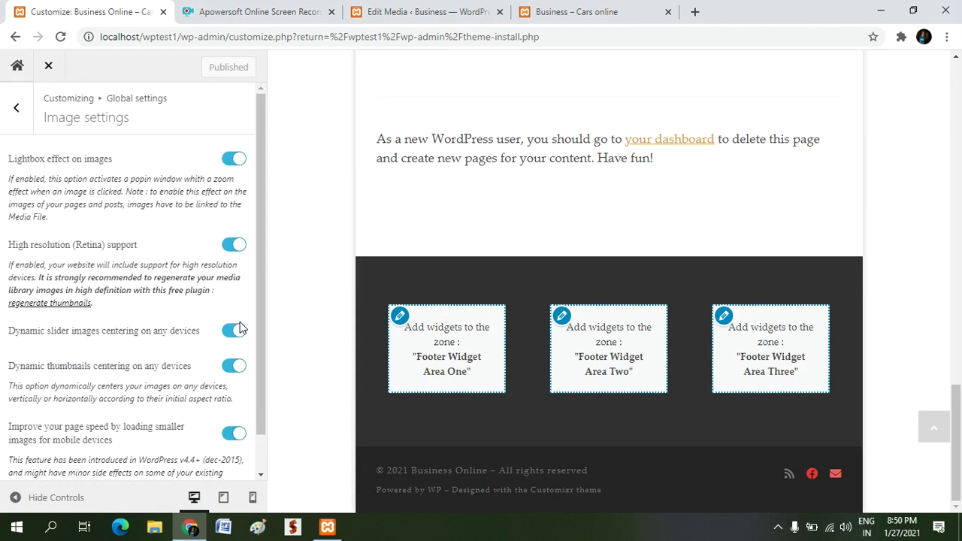
pyautogui.click(23, 126)
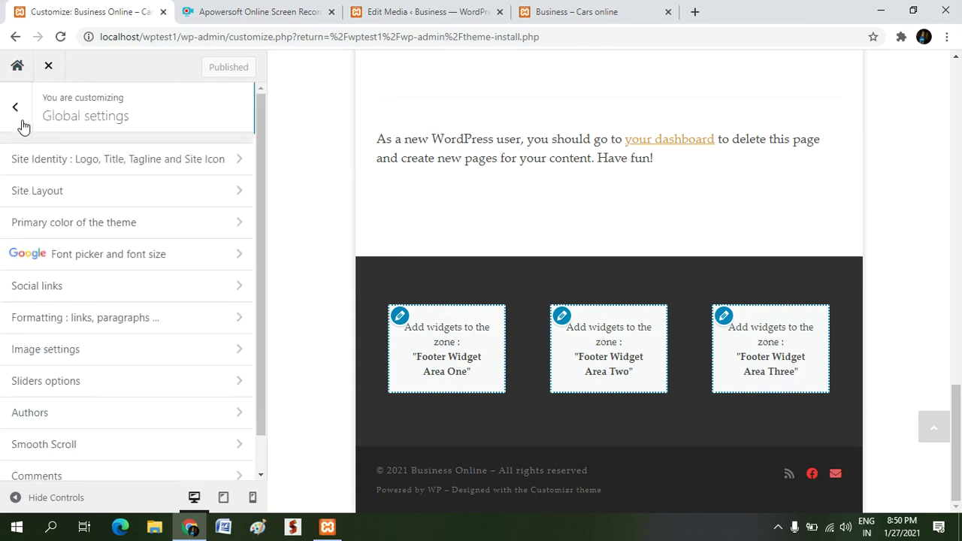
pyautogui.click(108, 389)
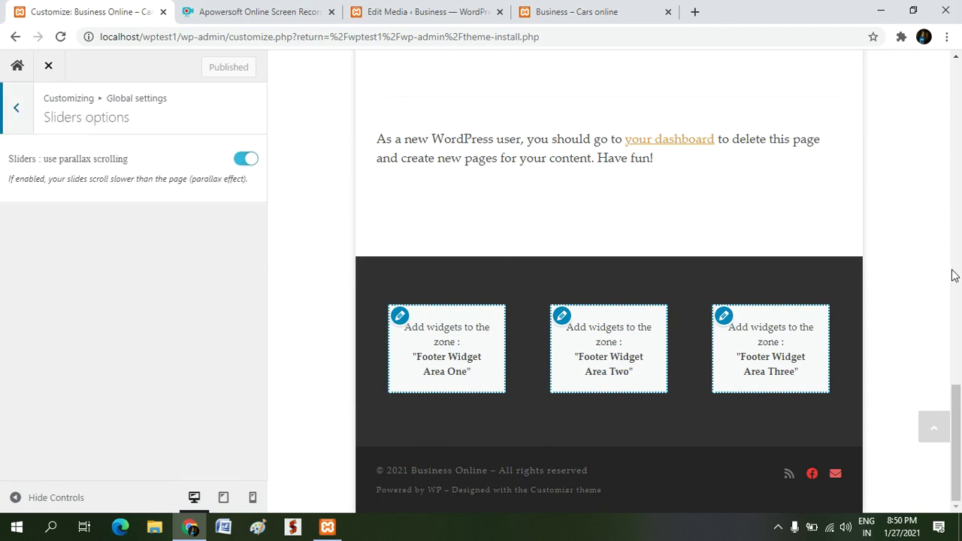
pyautogui.moveTo(956, 417); pyautogui.dragTo(955, 67)
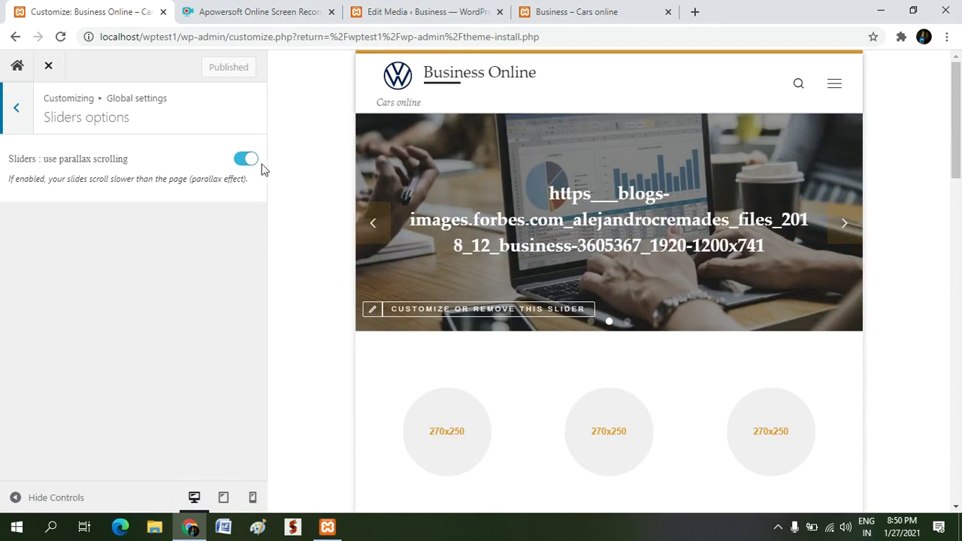
pyautogui.click(16, 113)
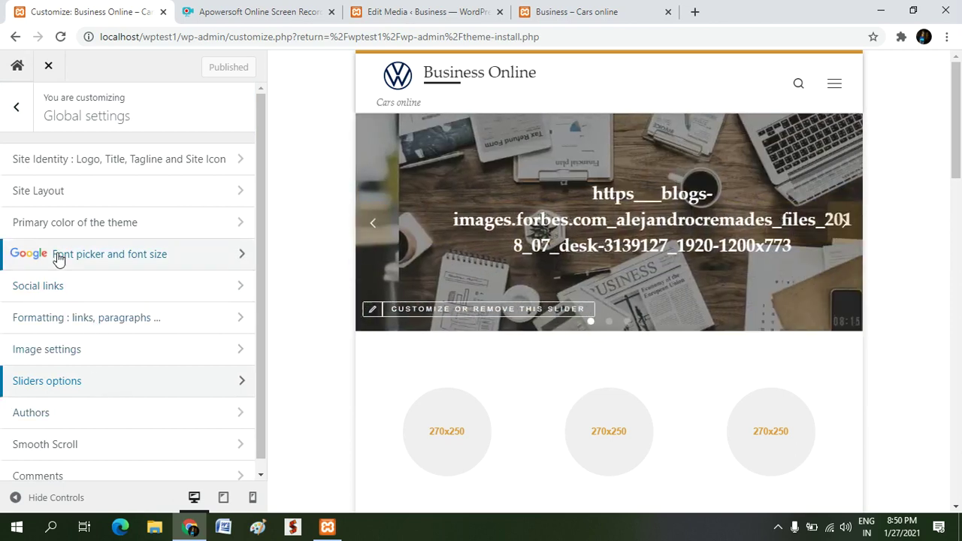
pyautogui.click(16, 121)
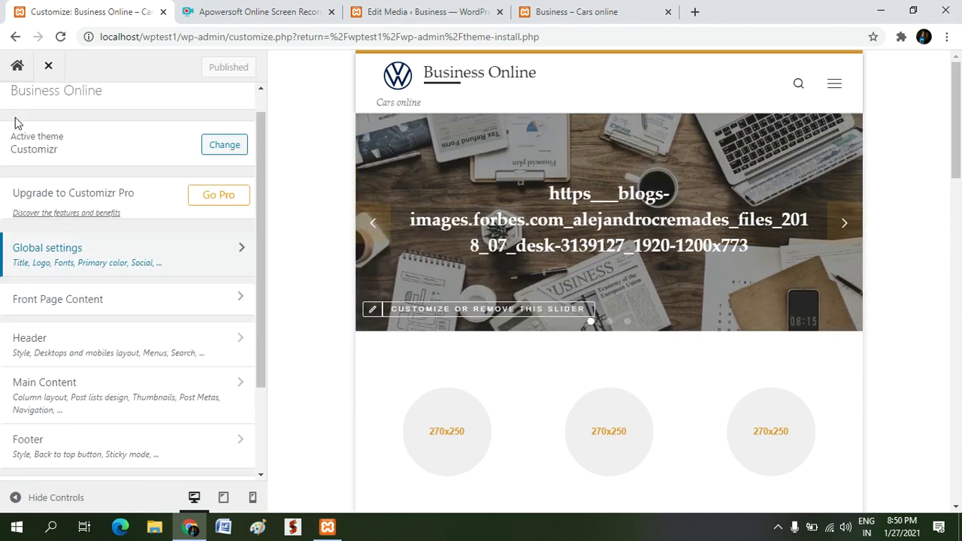
# Review the front page content settings, including the display type, front page and front page slider choices
pyautogui.click(82, 300)
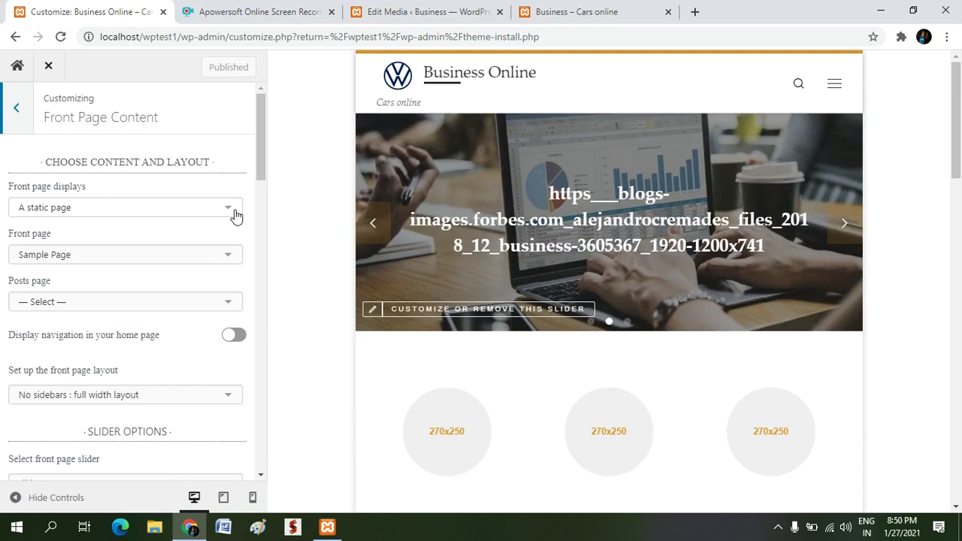
pyautogui.click(235, 215)
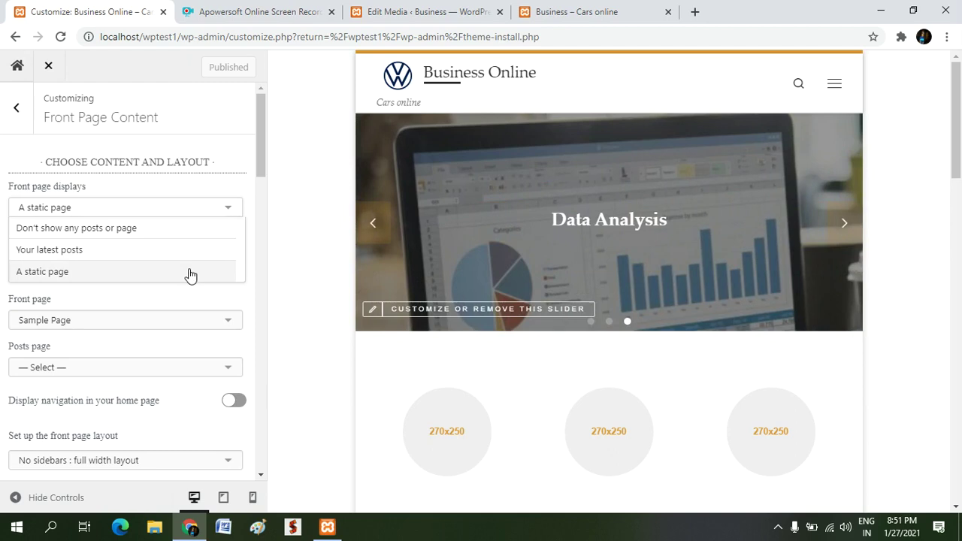
pyautogui.click(190, 275)
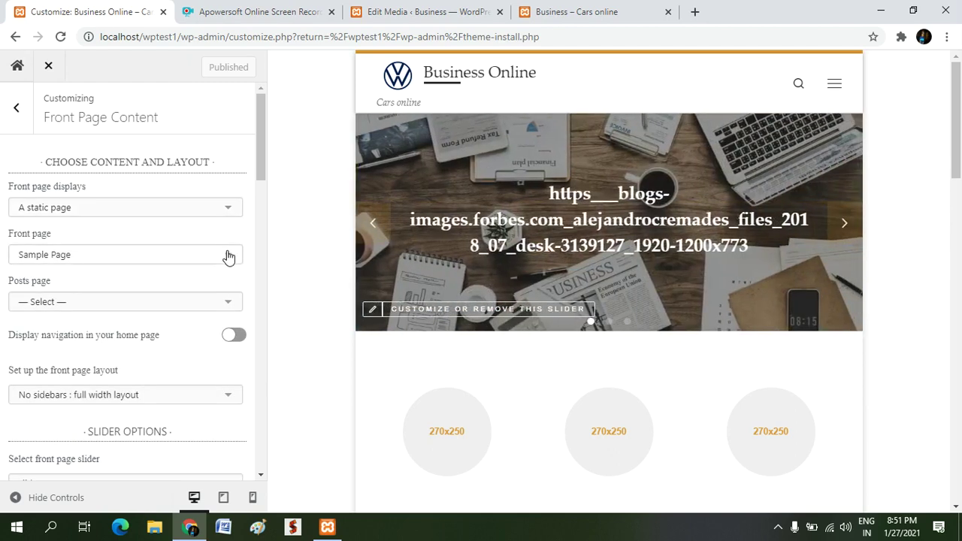
pyautogui.click(229, 256)
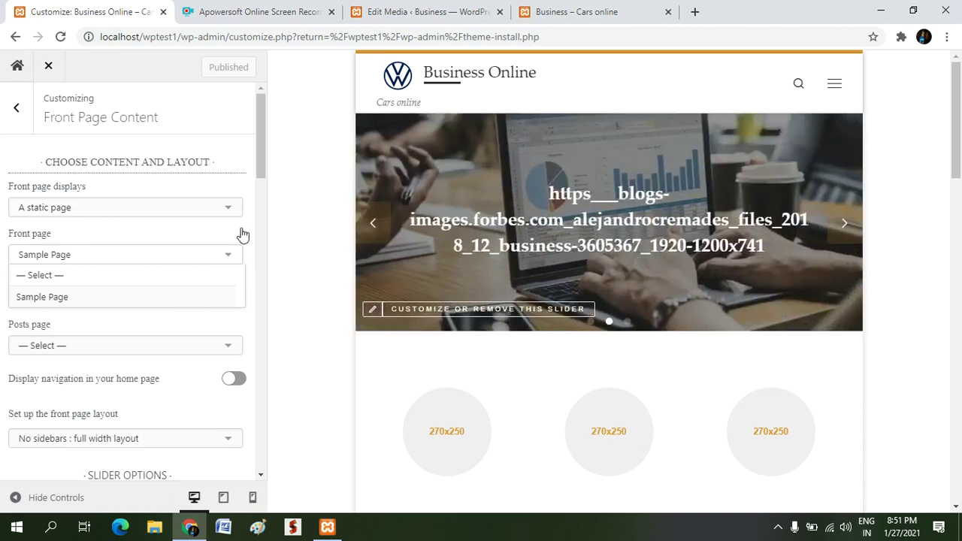
pyautogui.click(242, 236)
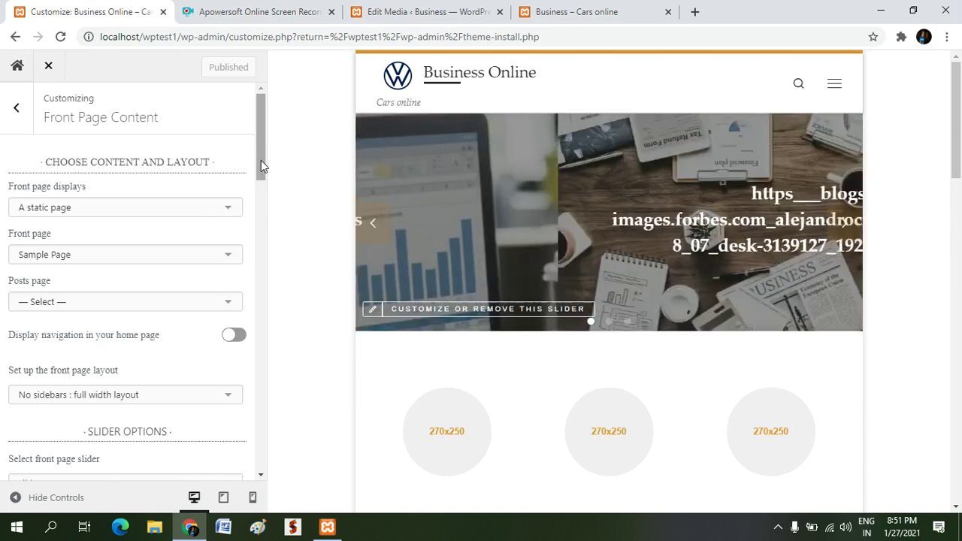
pyautogui.moveTo(260, 160); pyautogui.dragTo(264, 218)
pyautogui.click(224, 244)
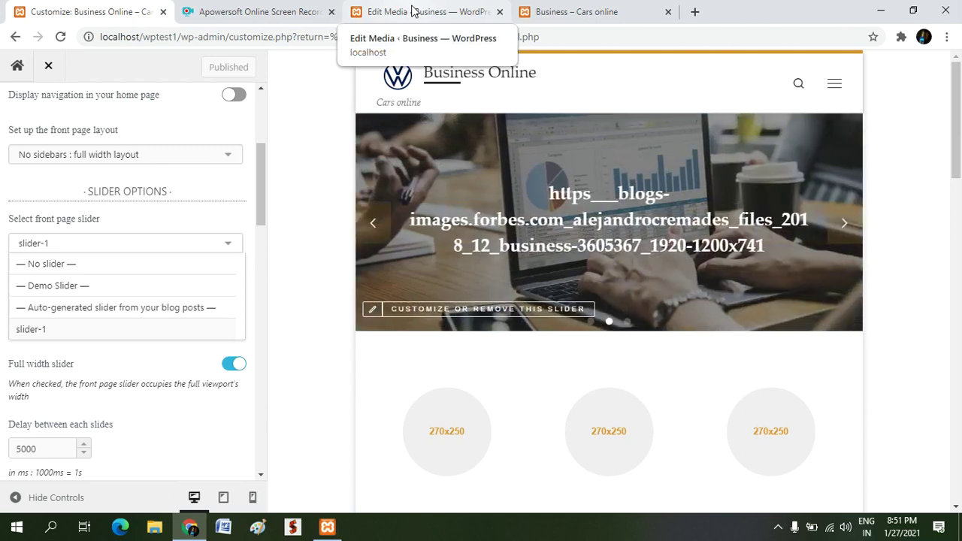
# Switch to the WordPress admin tab with the media item and open the Media Library
pyautogui.click(413, 11)
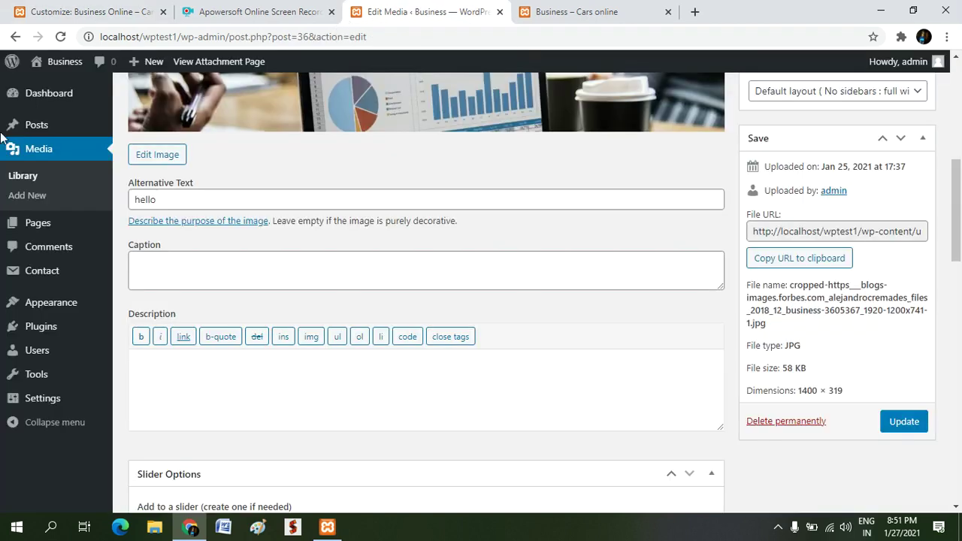
pyautogui.click(25, 179)
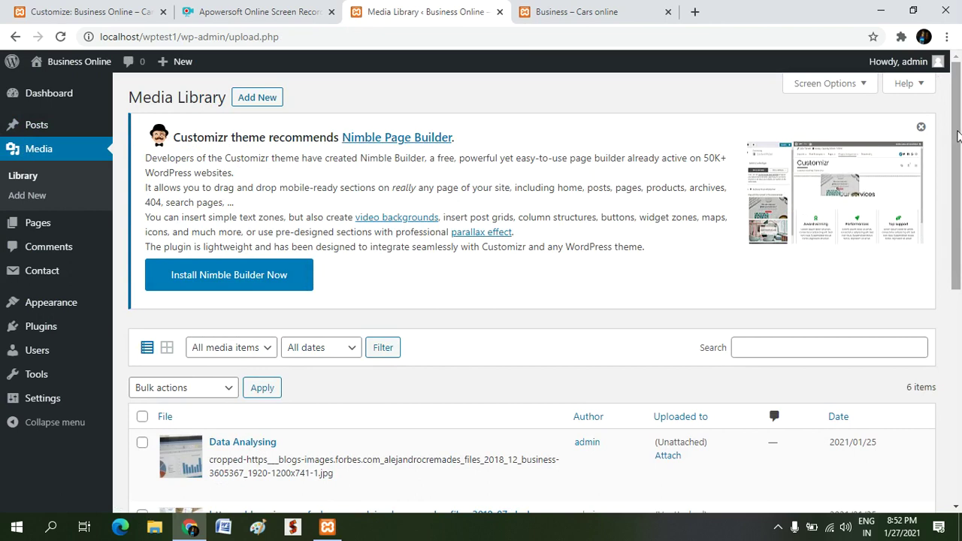
pyautogui.moveTo(957, 136)
pyautogui.mouseDown()
pyautogui.moveTo(960, 161)
pyautogui.moveTo(960, 136)
pyautogui.mouseUp()
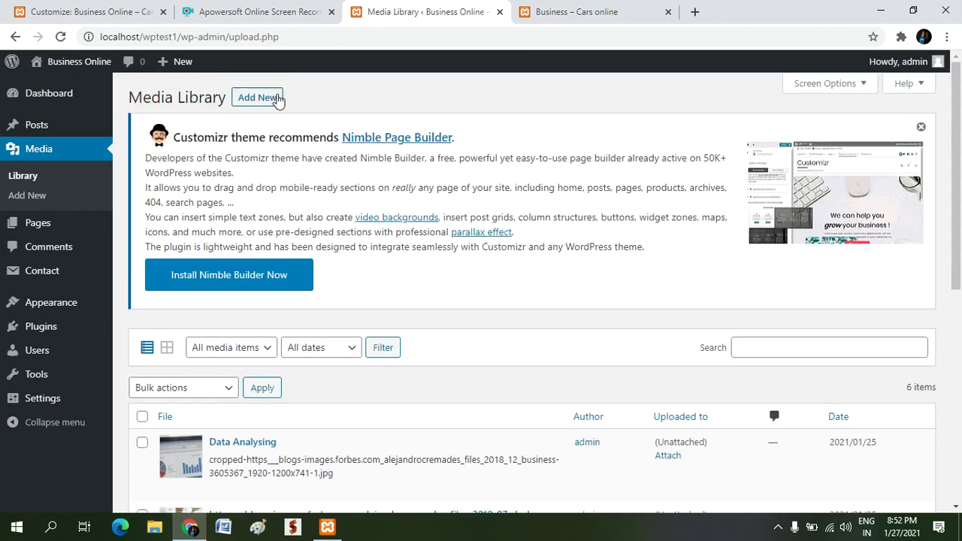
pyautogui.click(276, 100)
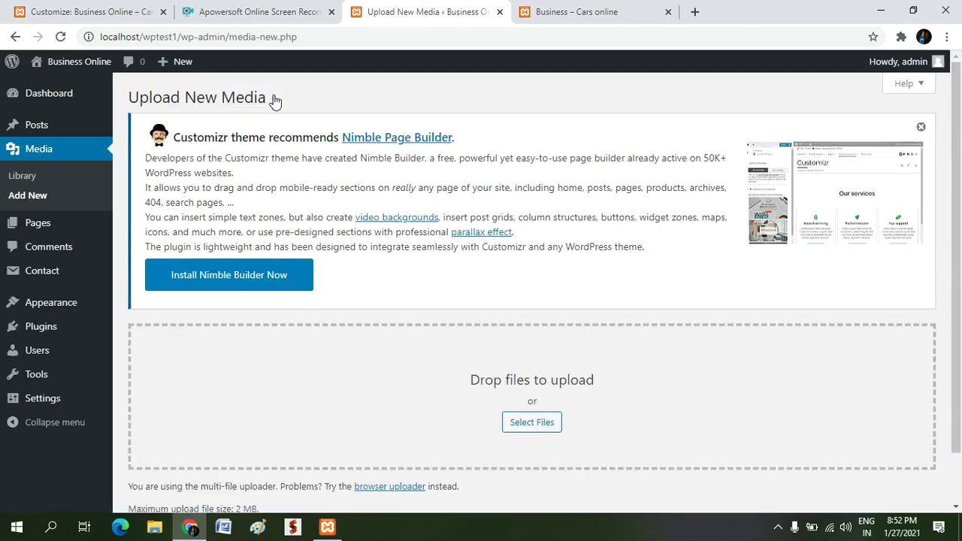
pyautogui.click(518, 425)
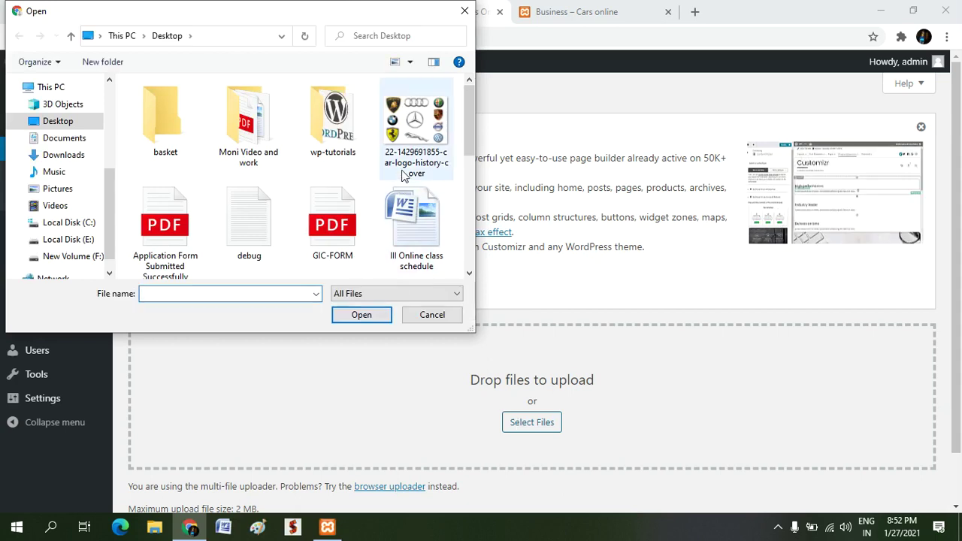
pyautogui.click(465, 12)
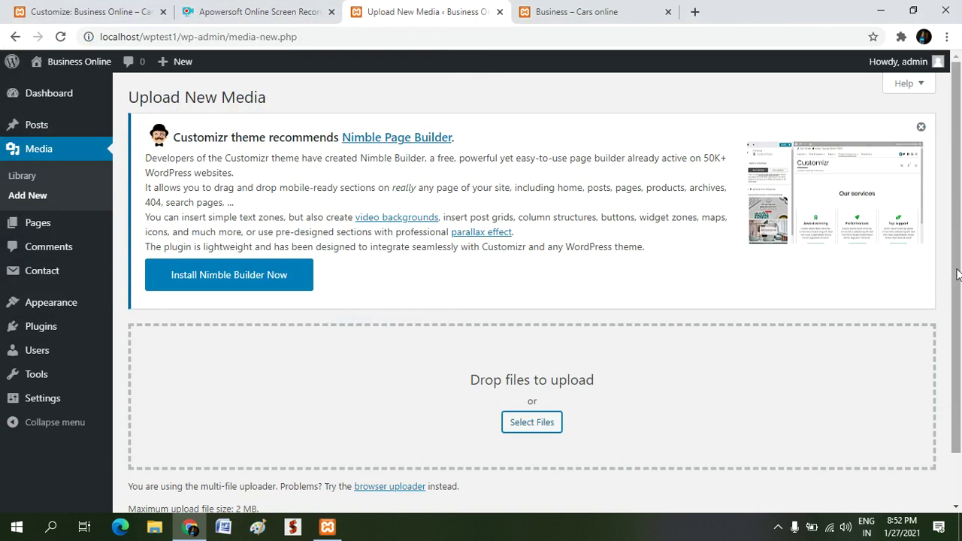
pyautogui.scroll(-1, 957, 274)
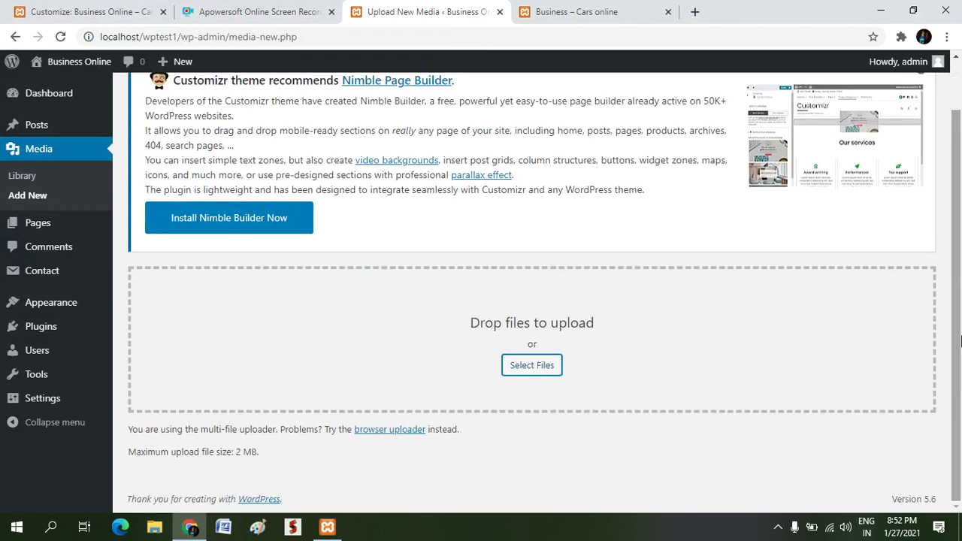
# Open the Data Analysing image from the Media Library for editing
pyautogui.click(26, 181)
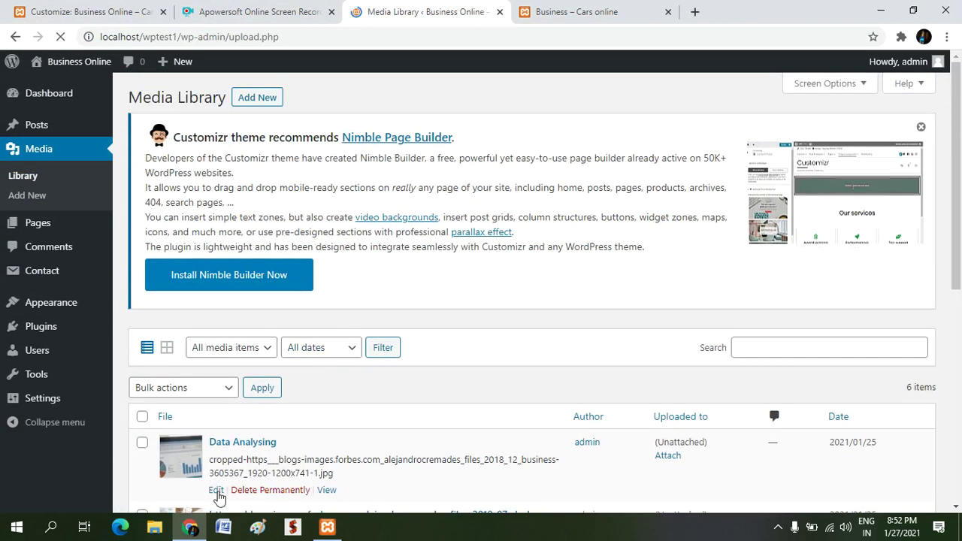
pyautogui.click(215, 490)
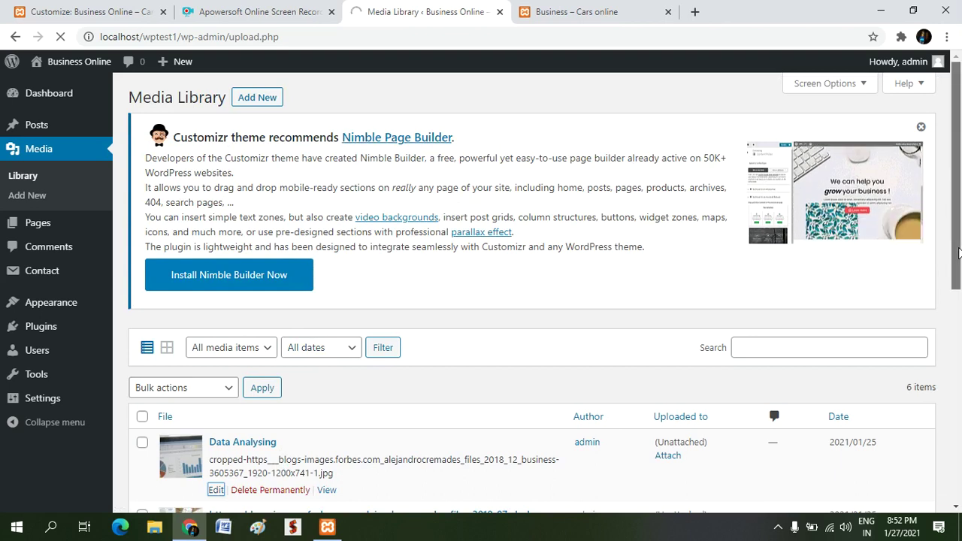
pyautogui.moveTo(959, 253); pyautogui.dragTo(960, 354)
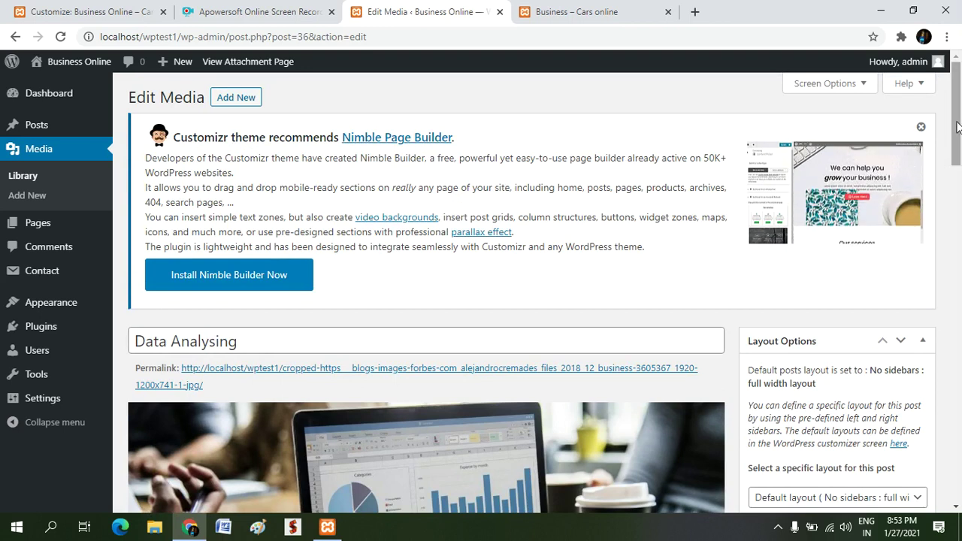
# Turn the image's Add to a slider option off and back on in its slider options
pyautogui.moveTo(957, 127); pyautogui.dragTo(961, 211)
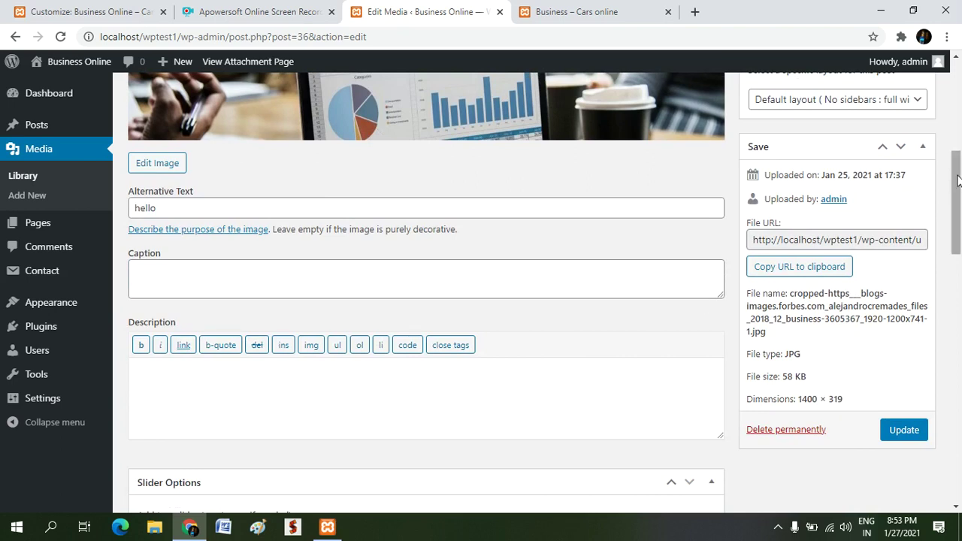
pyautogui.moveTo(958, 181); pyautogui.dragTo(957, 227)
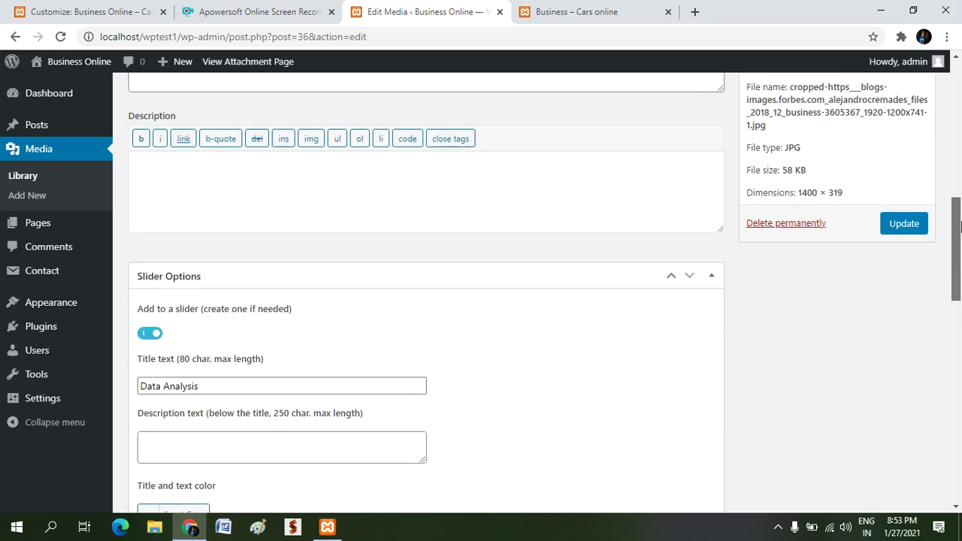
pyautogui.click(145, 337)
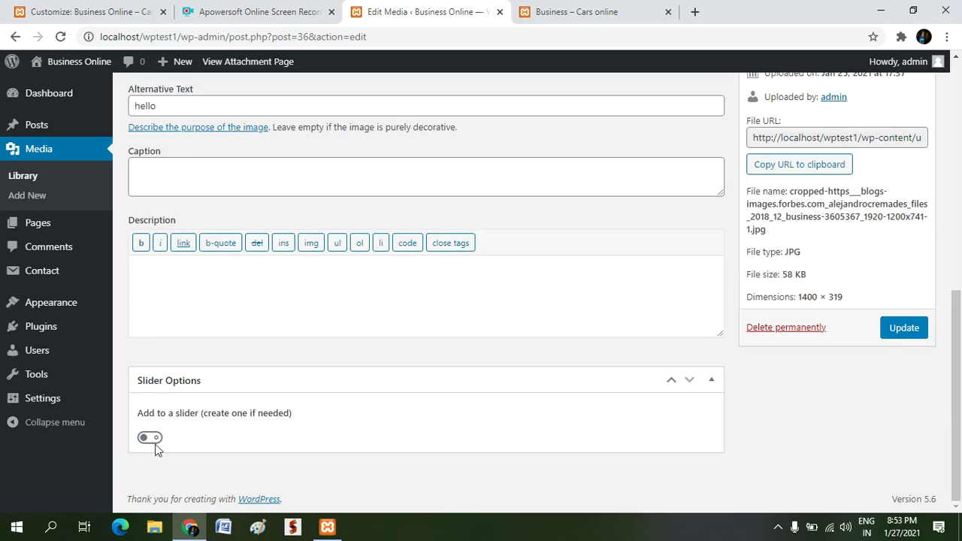
pyautogui.click(150, 439)
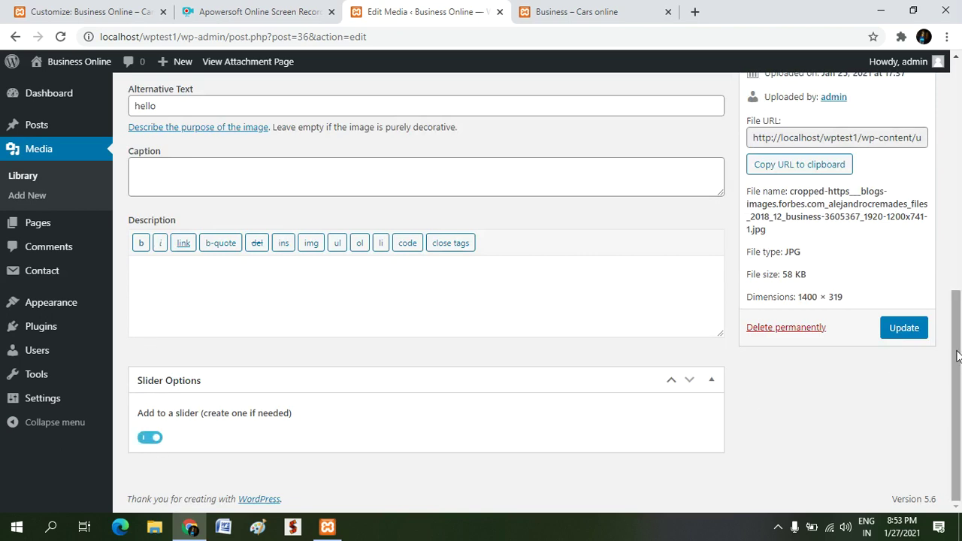
# Enter "This image is about Data" as the slide's description text and "Data" as its title and text color
pyautogui.scroll(-1, 960, 362)
pyautogui.scroll(-1, 959, 366)
pyautogui.scroll(-1, 958, 366)
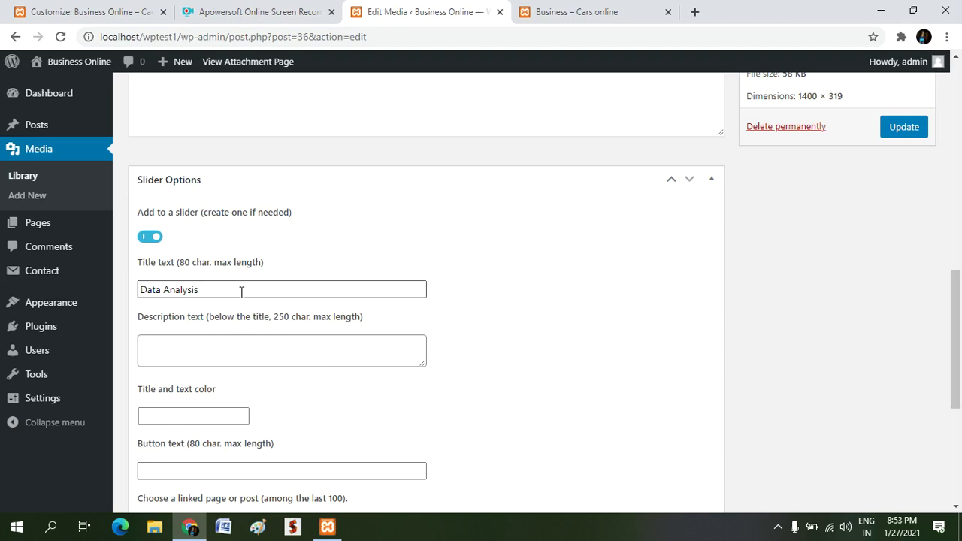
pyautogui.click(226, 342)
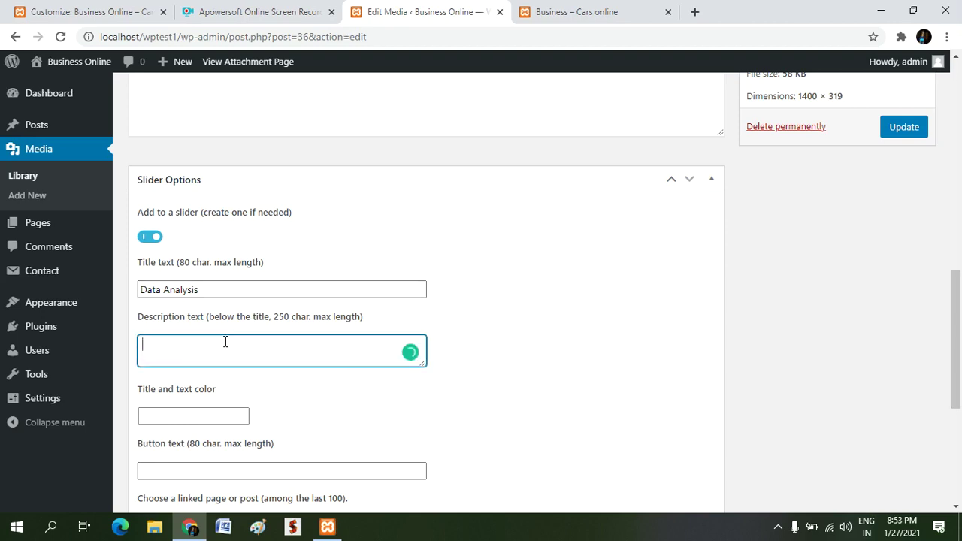
pyautogui.write('This image is about Data')
pyautogui.click(222, 419)
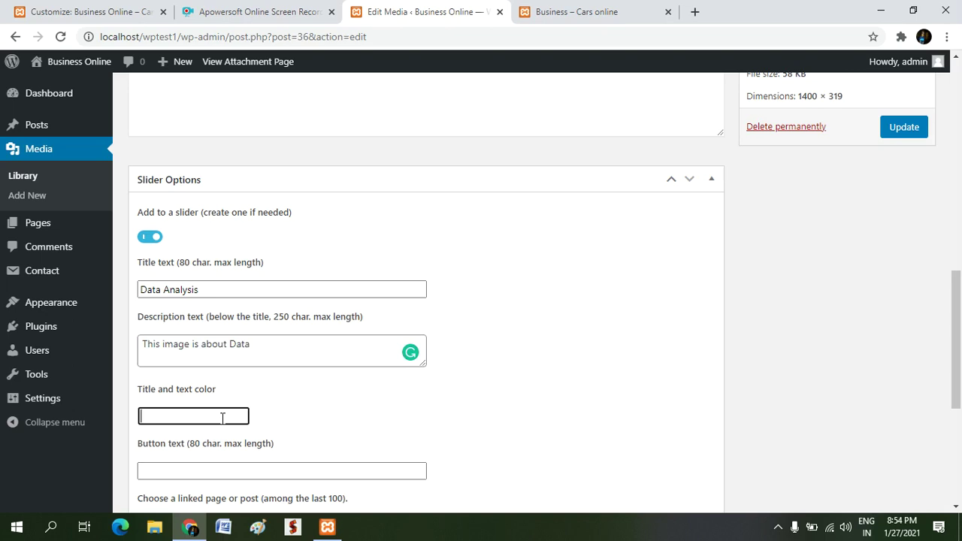
pyautogui.write('Data')
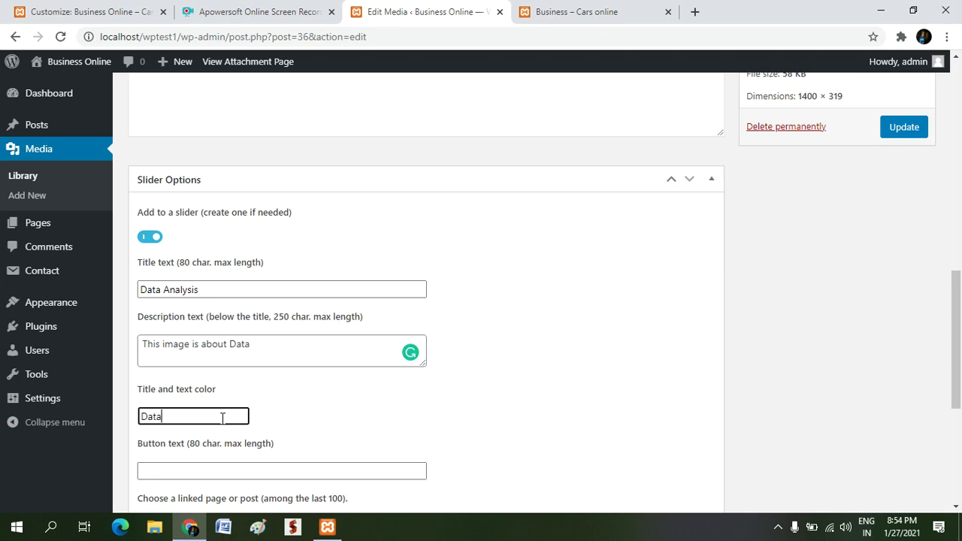
# Enter the slide's button text and correct its spelling to "Analyzing" with the spell-check suggestion
pyautogui.click(207, 469)
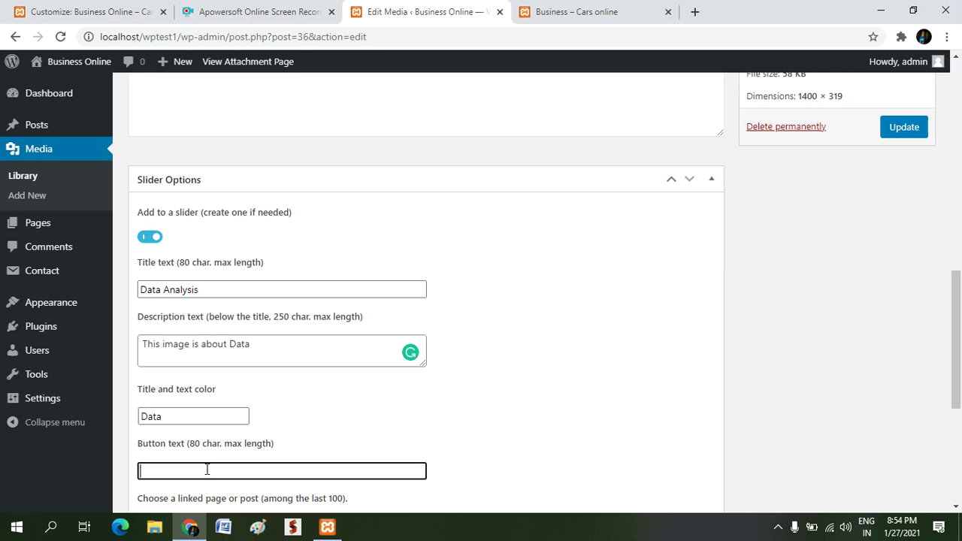
pyautogui.write('Analysing')
pyautogui.rightClick(158, 472)
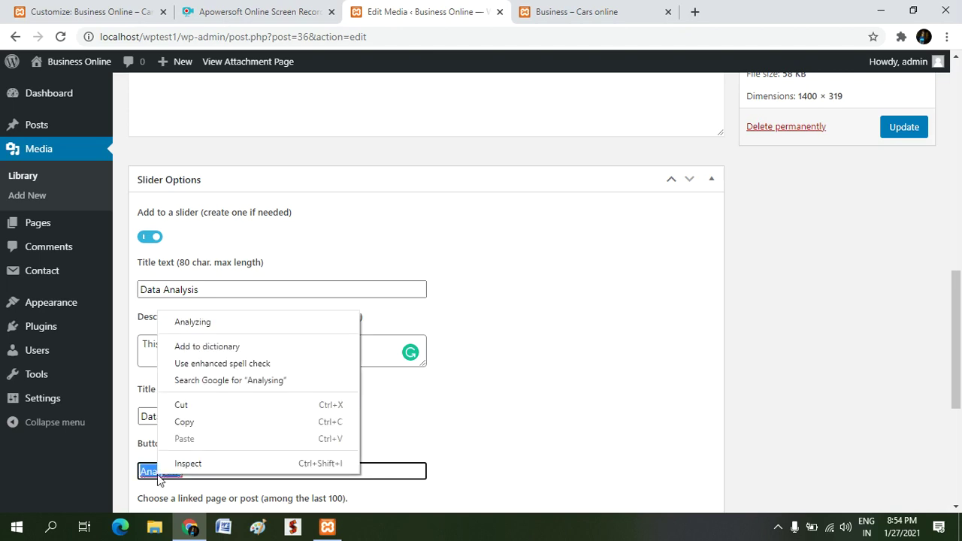
pyautogui.click(187, 322)
pyautogui.click(606, 451)
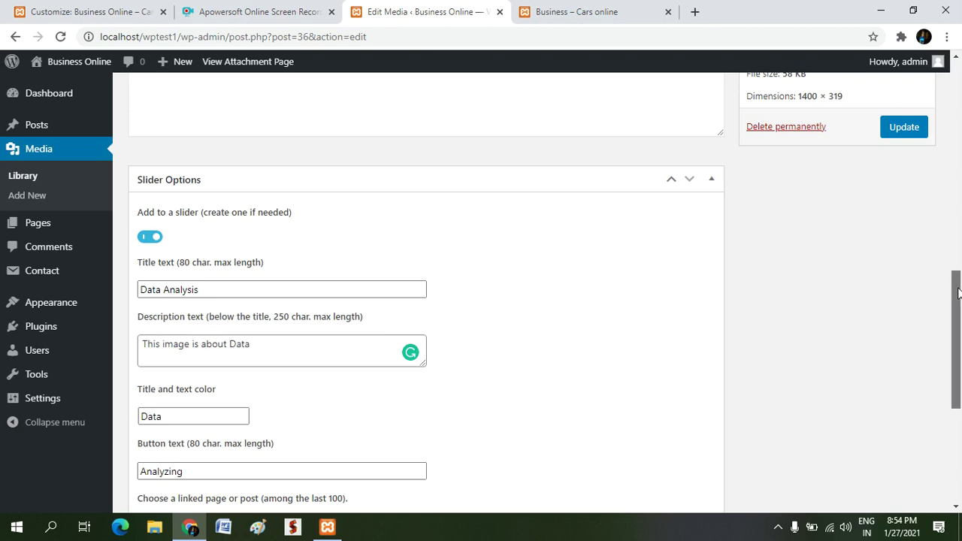
# Examine the slide's link options, including the available linked pages or posts and the custom link field
pyautogui.moveTo(959, 294); pyautogui.dragTo(960, 352)
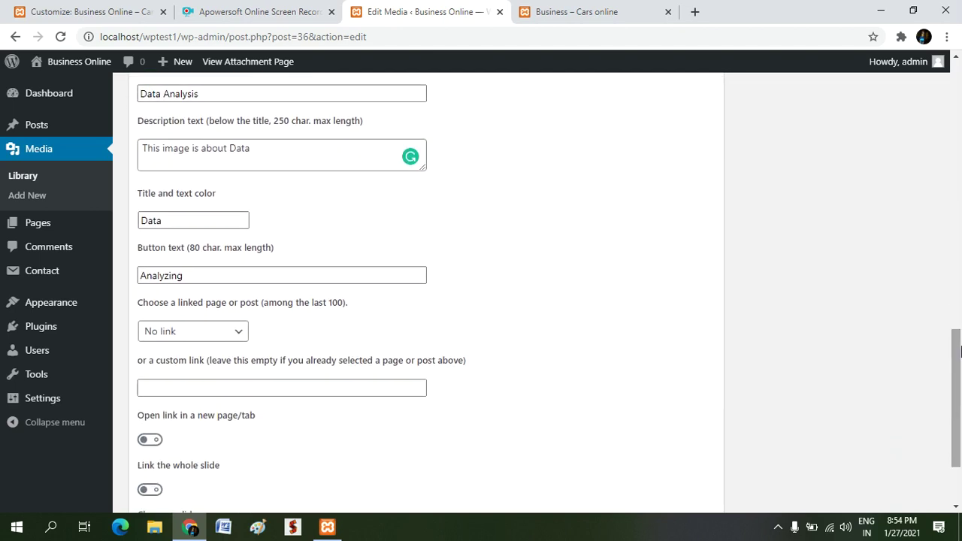
pyautogui.click(241, 335)
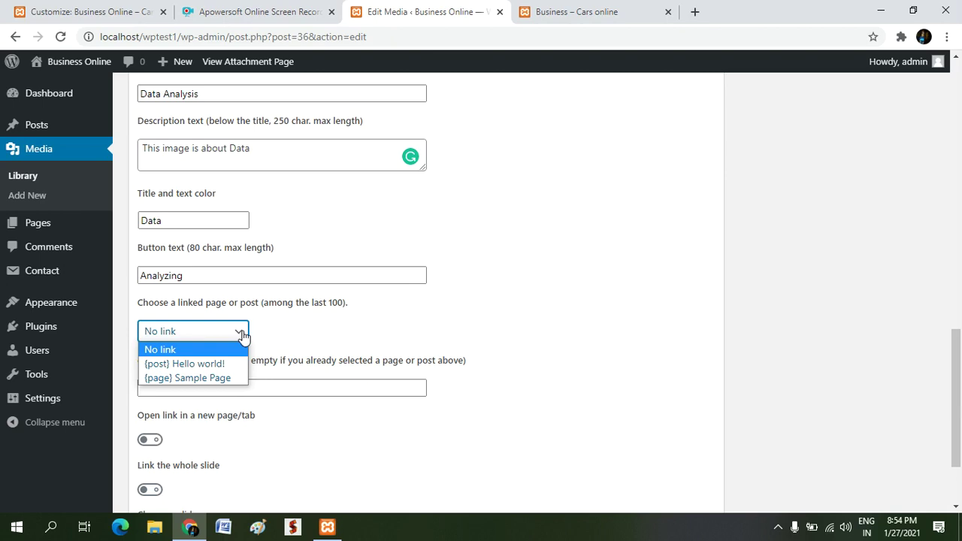
pyautogui.click(275, 329)
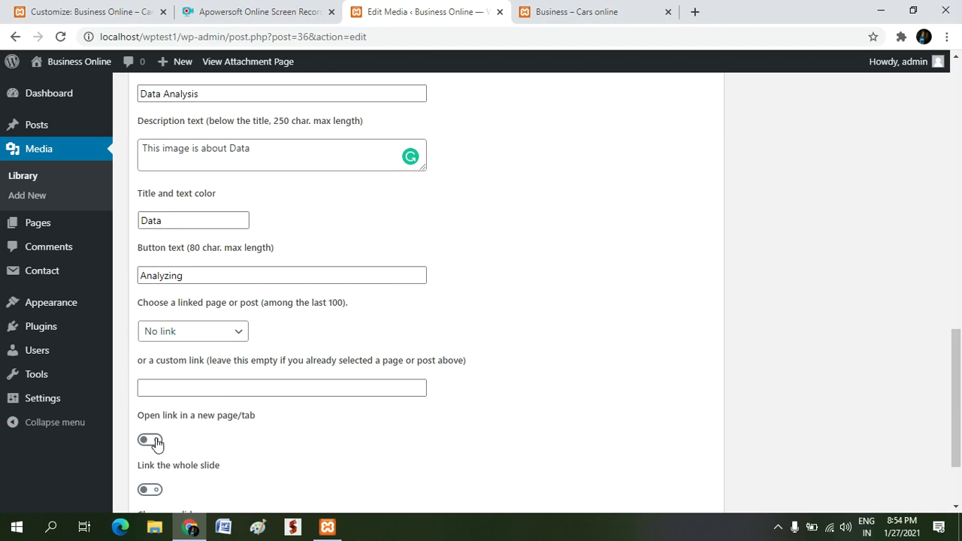
pyautogui.click(194, 389)
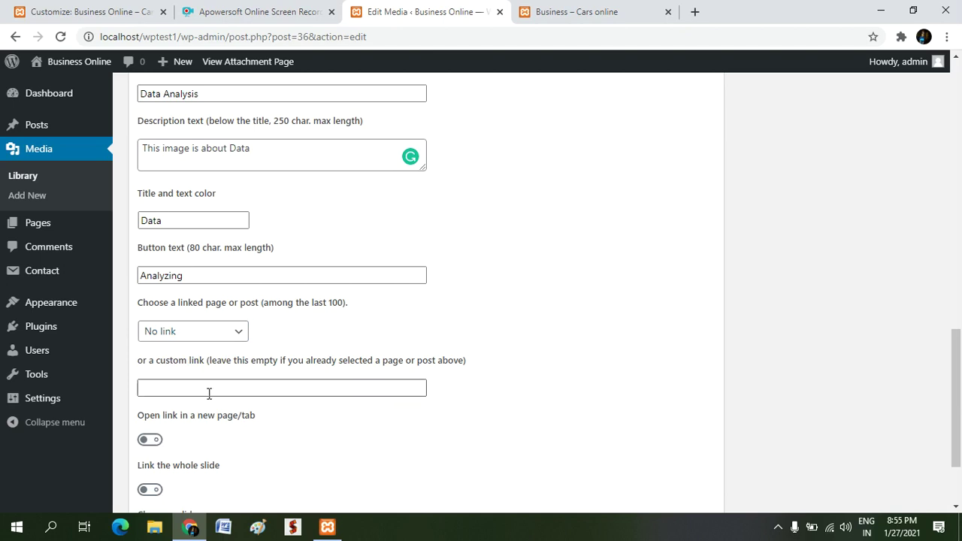
pyautogui.click(209, 389)
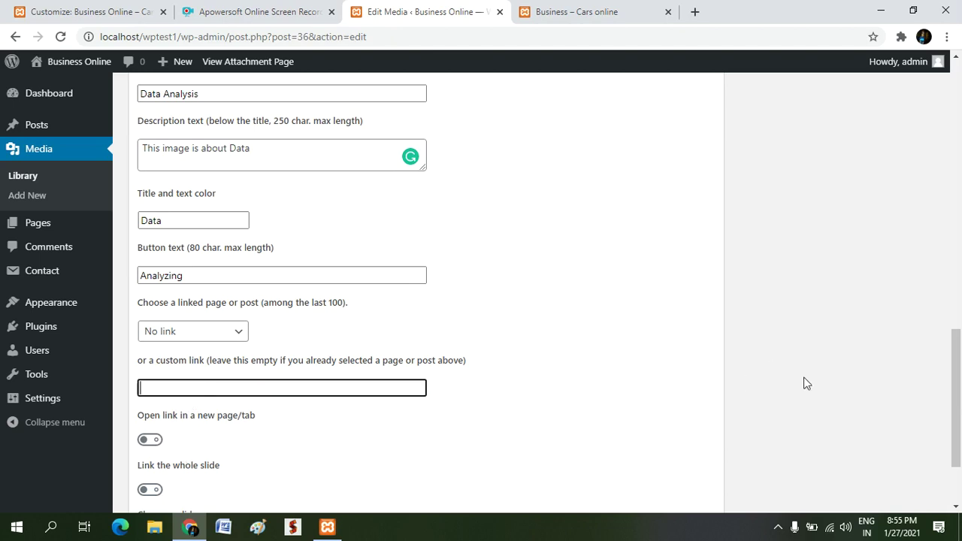
# Assign the Data Analysing image to slider-1
pyautogui.moveTo(954, 400); pyautogui.dragTo(960, 443)
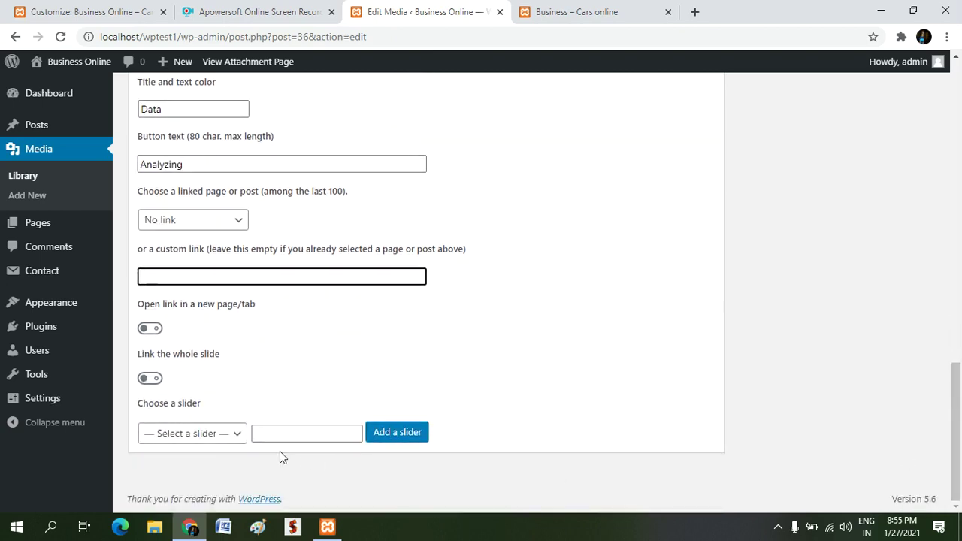
pyautogui.click(237, 435)
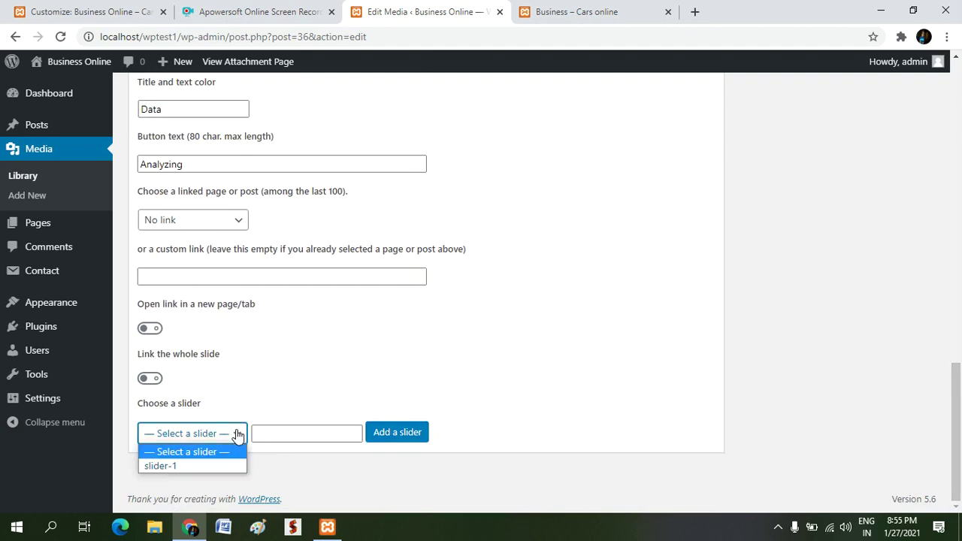
pyautogui.click(222, 466)
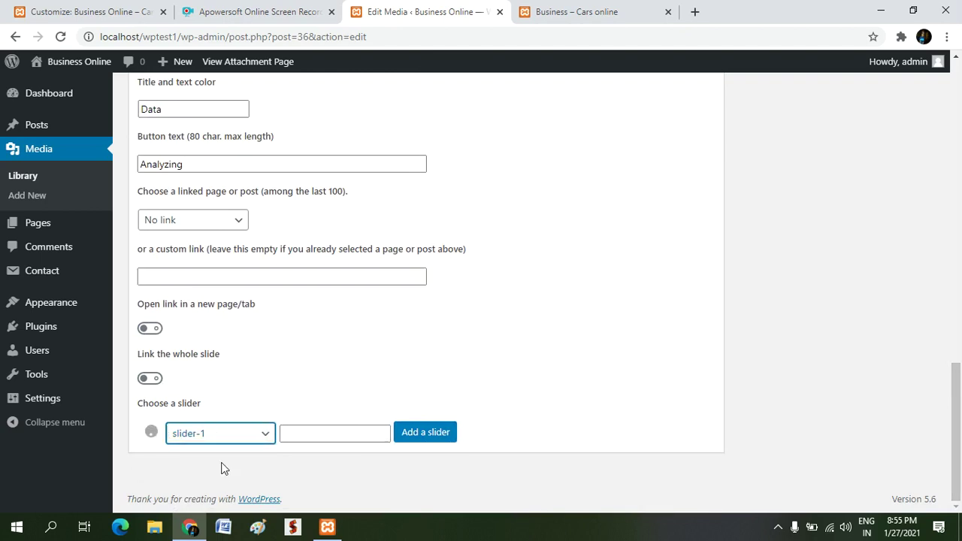
# Create a new slider named "slid" for the image
pyautogui.click(286, 433)
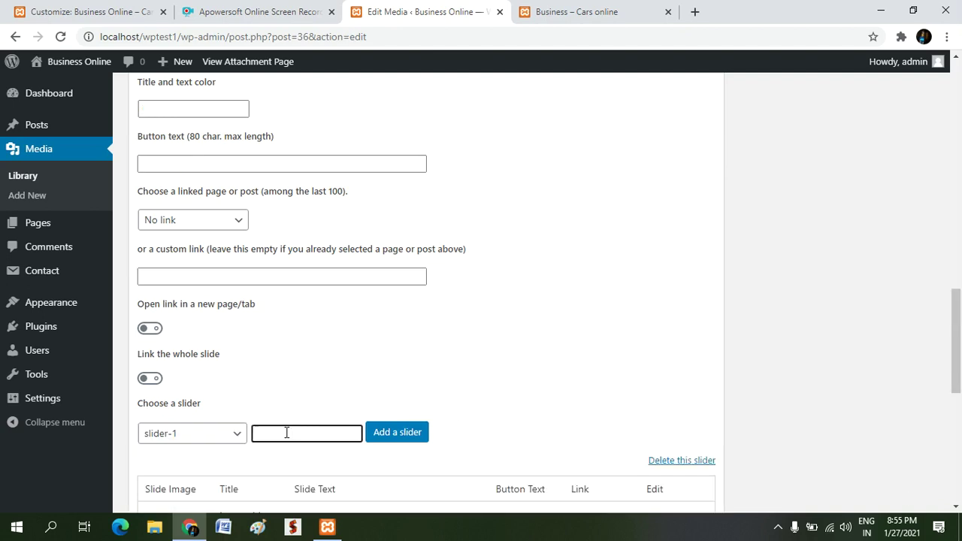
pyautogui.write('slid')
pyautogui.click(388, 434)
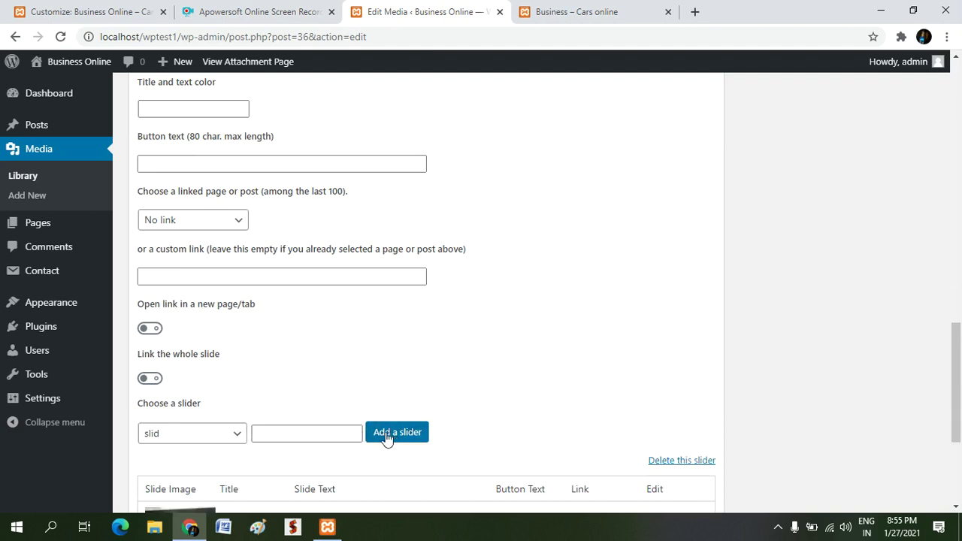
# Switch the image's slider to slider-1 and update the media item
pyautogui.click(237, 438)
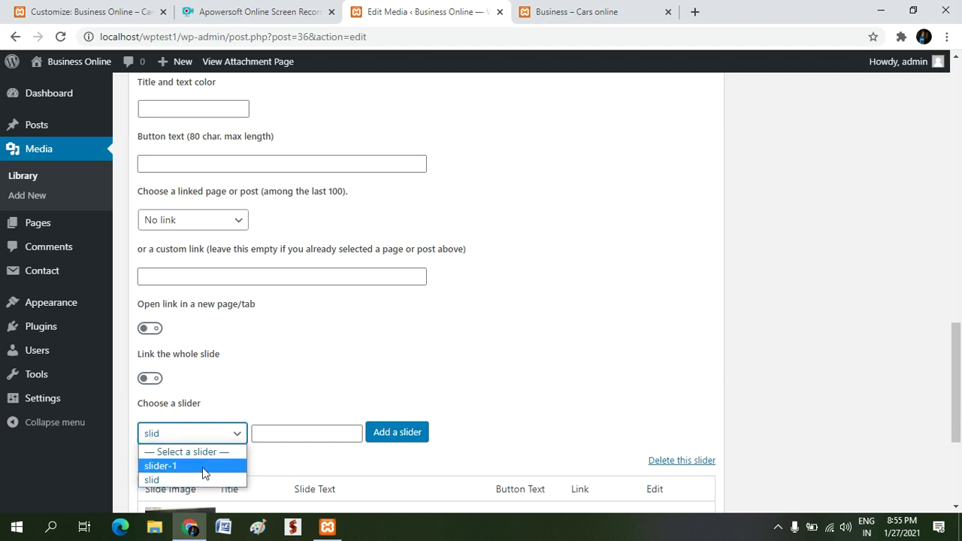
pyautogui.click(203, 468)
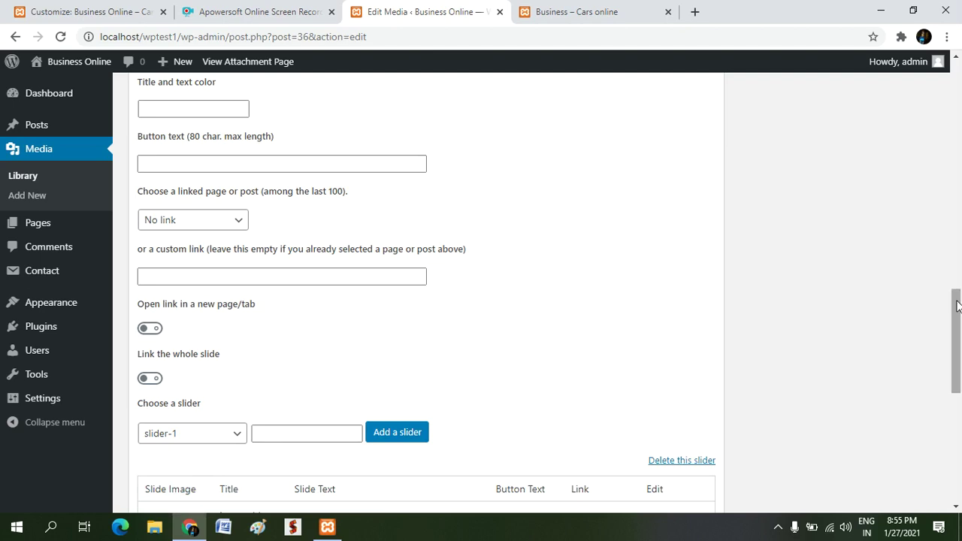
pyautogui.moveTo(959, 305); pyautogui.dragTo(959, 402)
pyautogui.scroll(8, 960, 404)
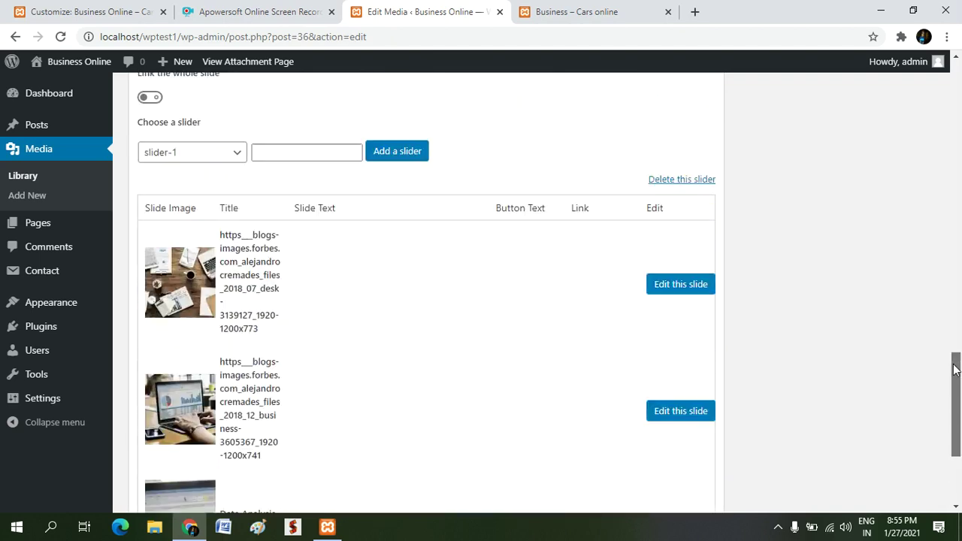
pyautogui.scroll(5, 909, 270)
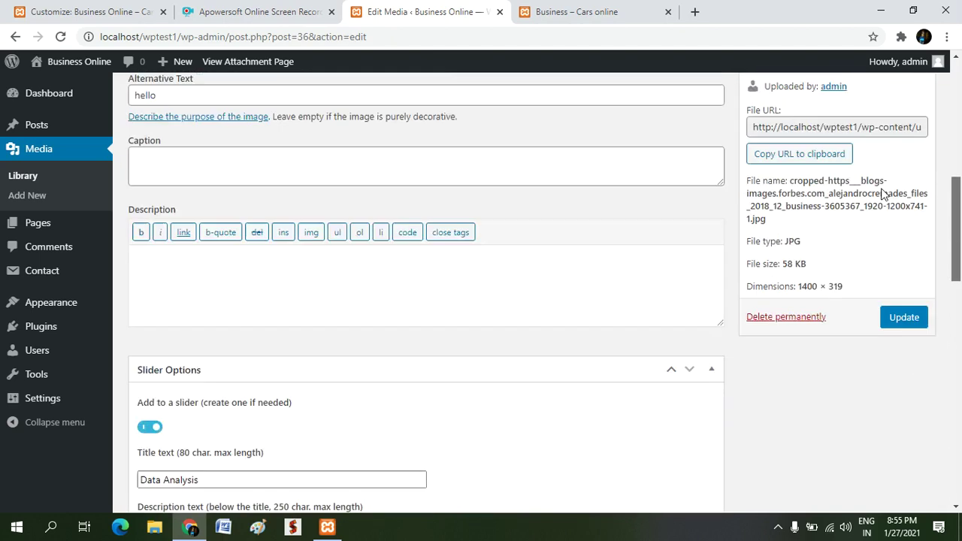
pyautogui.click(904, 343)
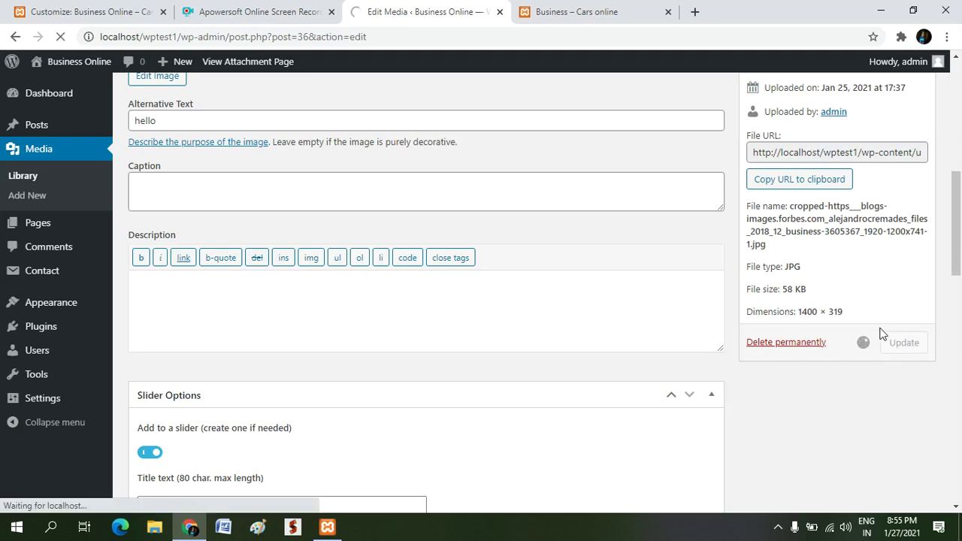
# Return to the Customizer browser tab and choose slider-1 as the front page slider
pyautogui.click(88, 11)
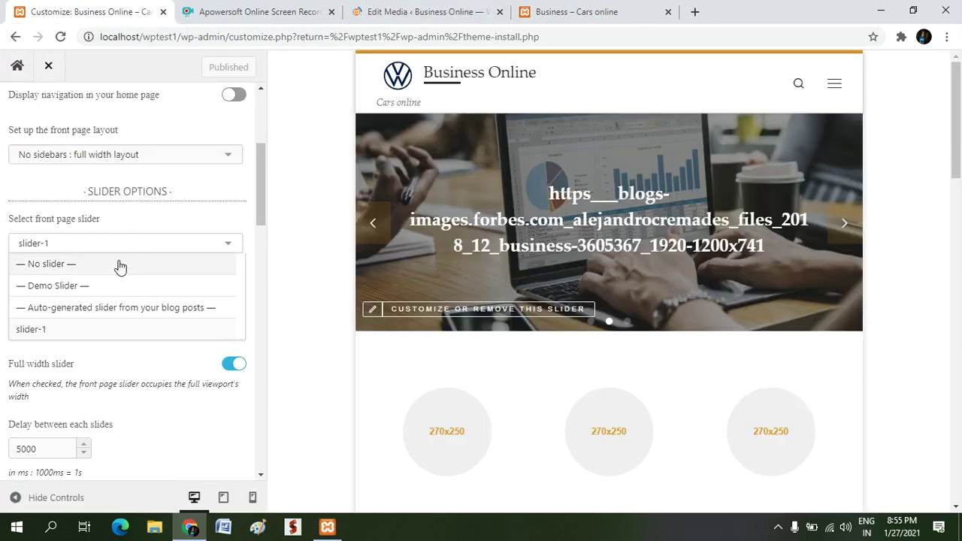
pyautogui.click(97, 332)
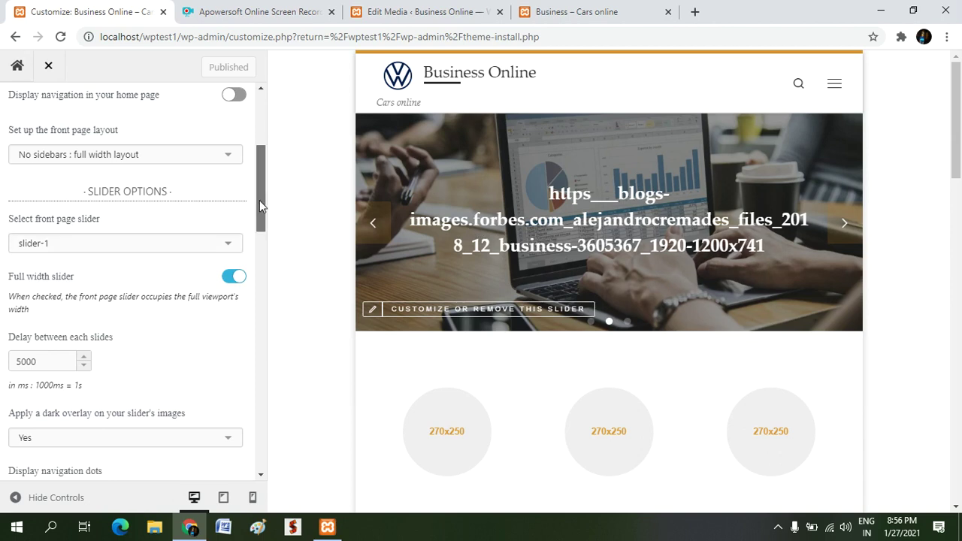
pyautogui.click(229, 252)
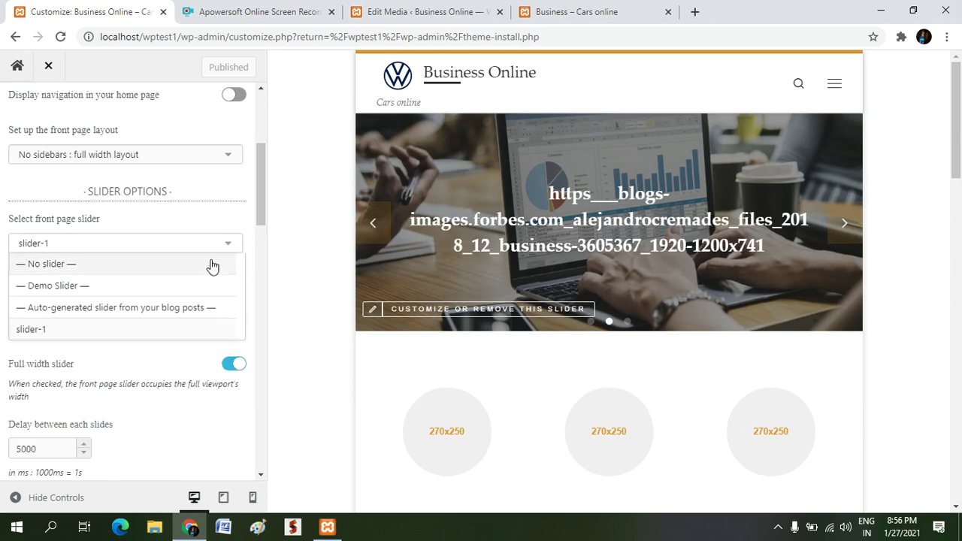
pyautogui.click(169, 331)
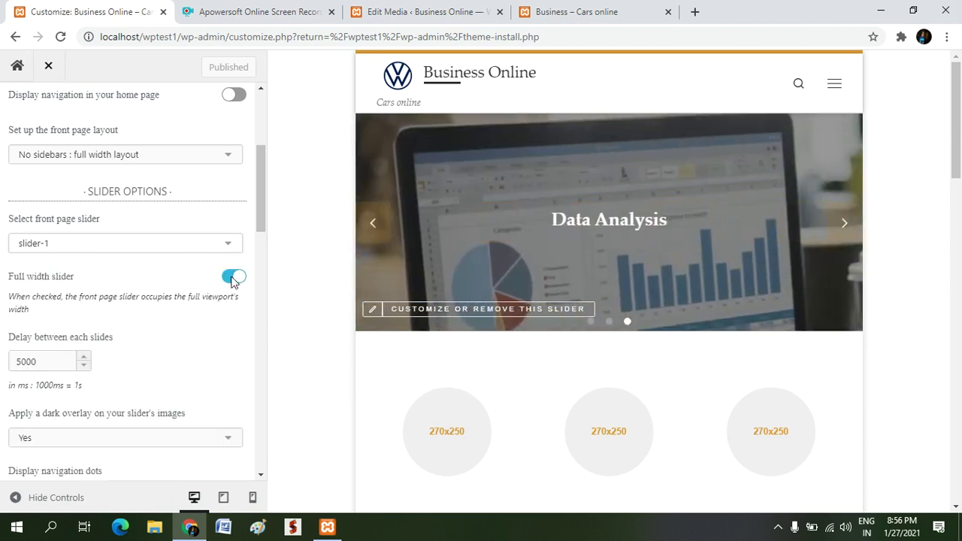
# Lower the front page slider's height to 498 pixels, then set it back to 500 pixels
pyautogui.moveTo(264, 213); pyautogui.dragTo(273, 249)
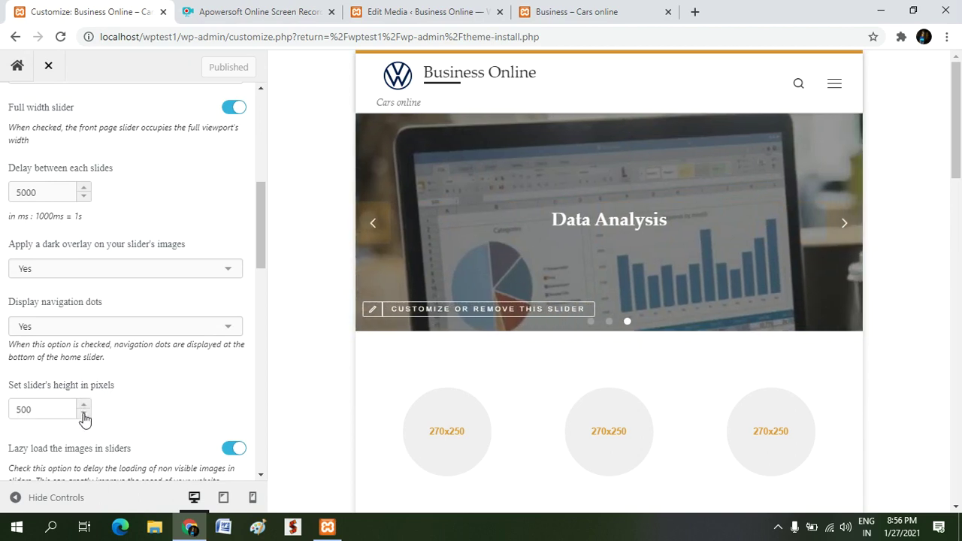
pyautogui.click(84, 415)
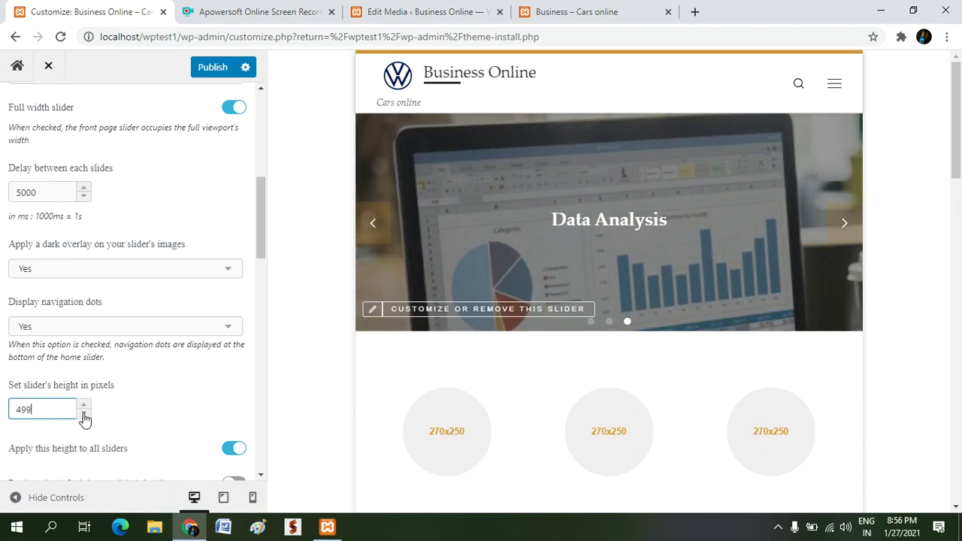
pyautogui.click(84, 418)
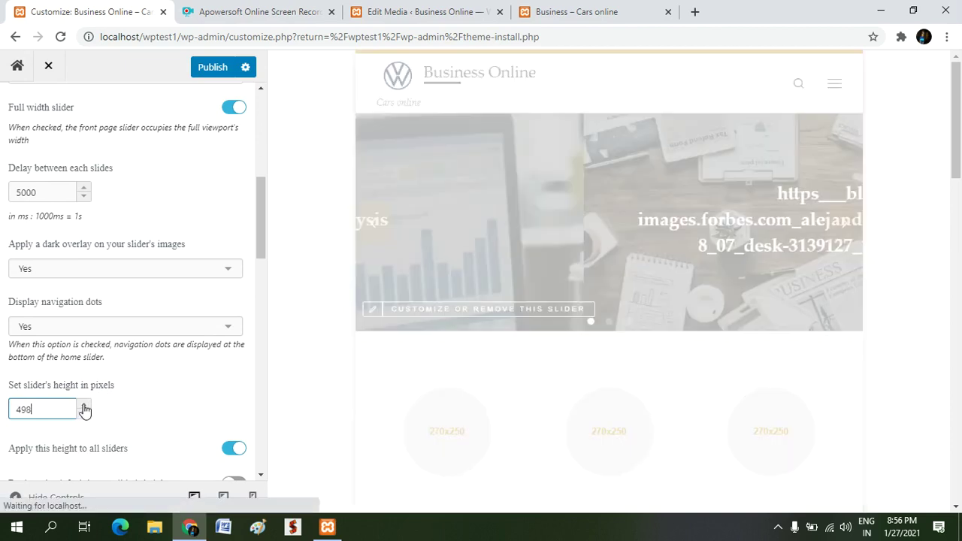
pyautogui.click(85, 406)
pyautogui.click(84, 405)
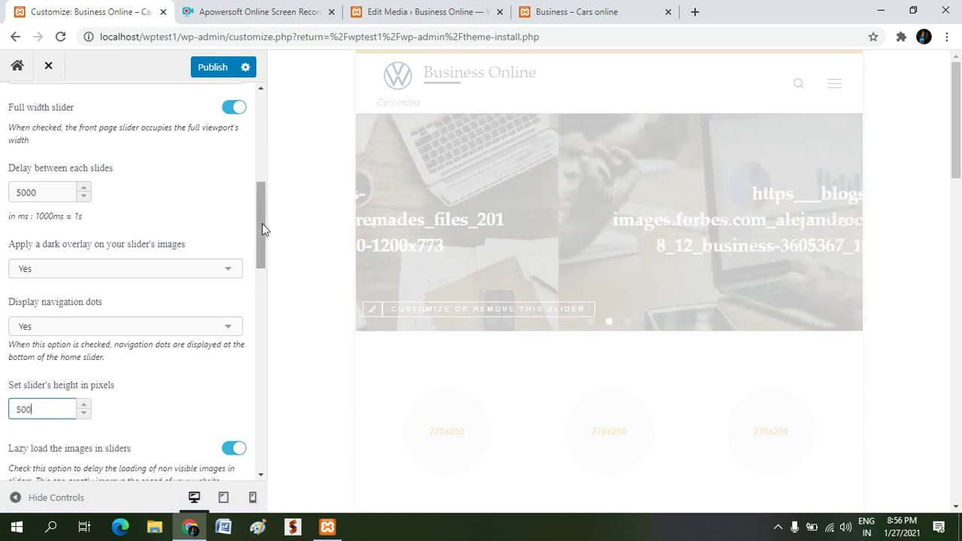
pyautogui.moveTo(263, 229); pyautogui.dragTo(267, 275)
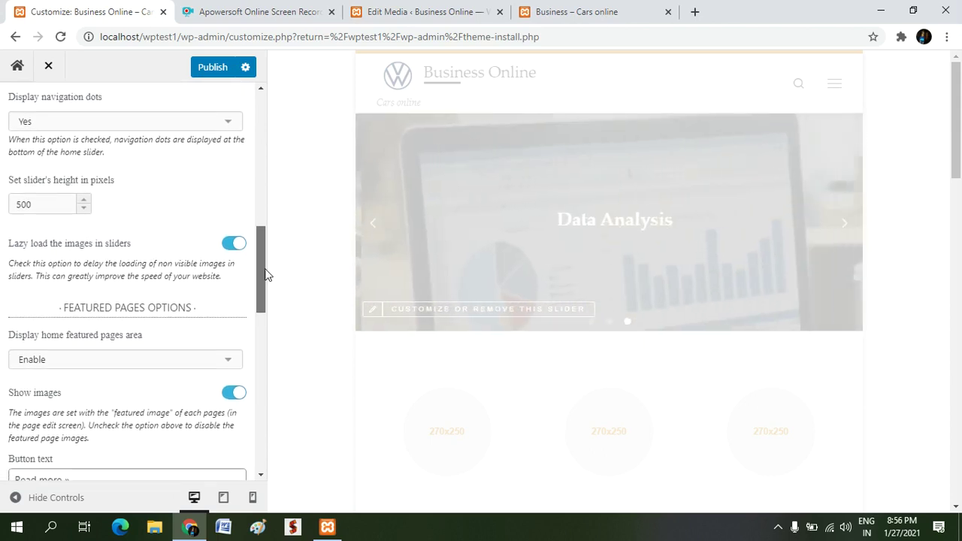
# Turn off lazy loading of the slider images, and turn it back on
pyautogui.click(230, 244)
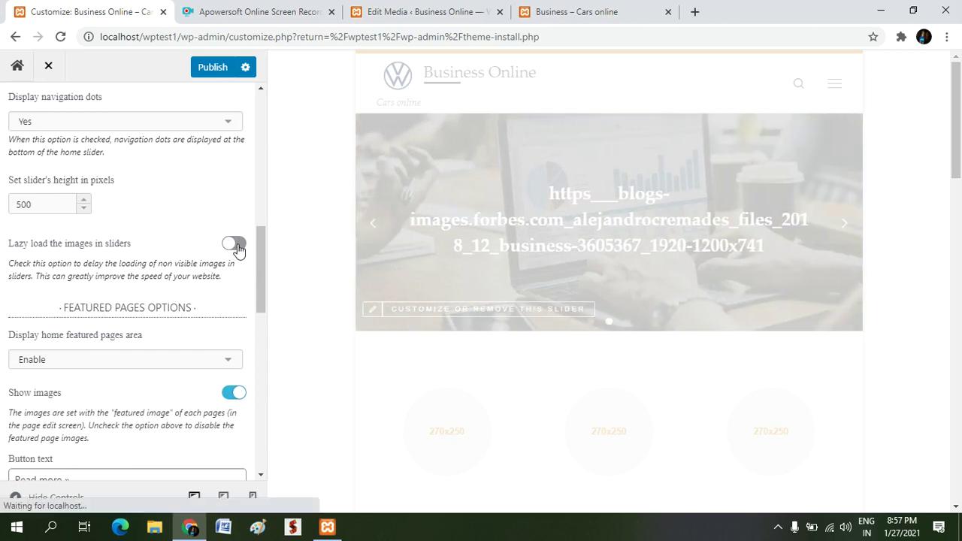
pyautogui.click(236, 247)
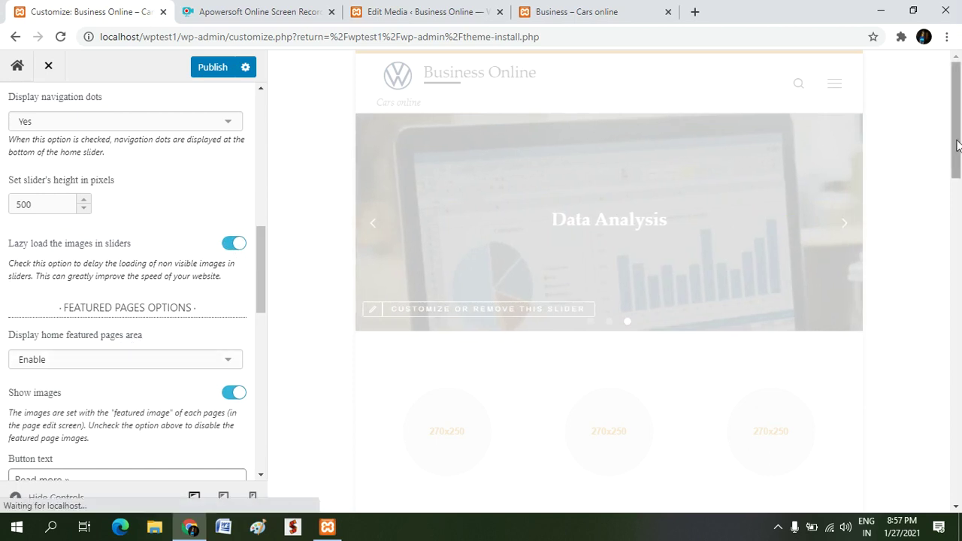
# Replace the featured pages button text with "Click here"
pyautogui.moveTo(957, 145); pyautogui.dragTo(959, 191)
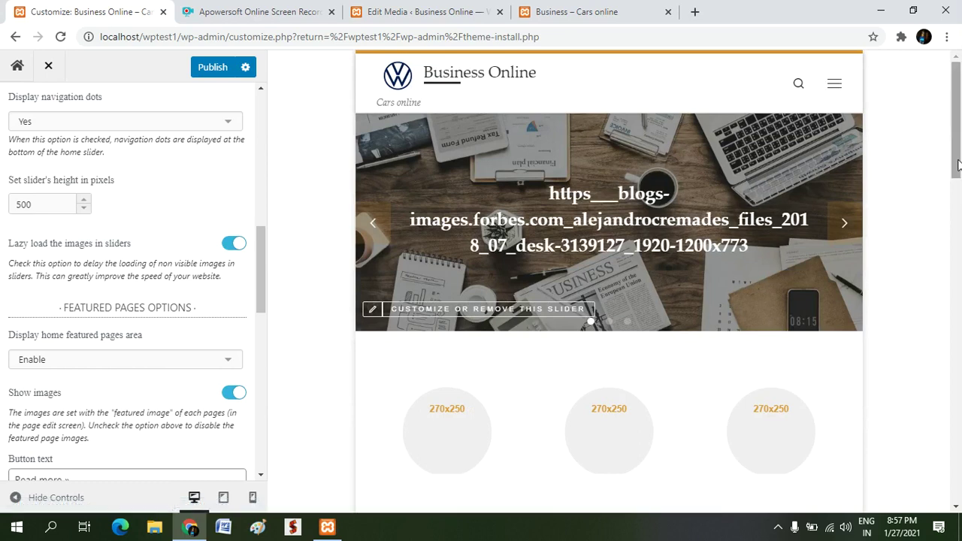
pyautogui.moveTo(958, 166); pyautogui.dragTo(960, 201)
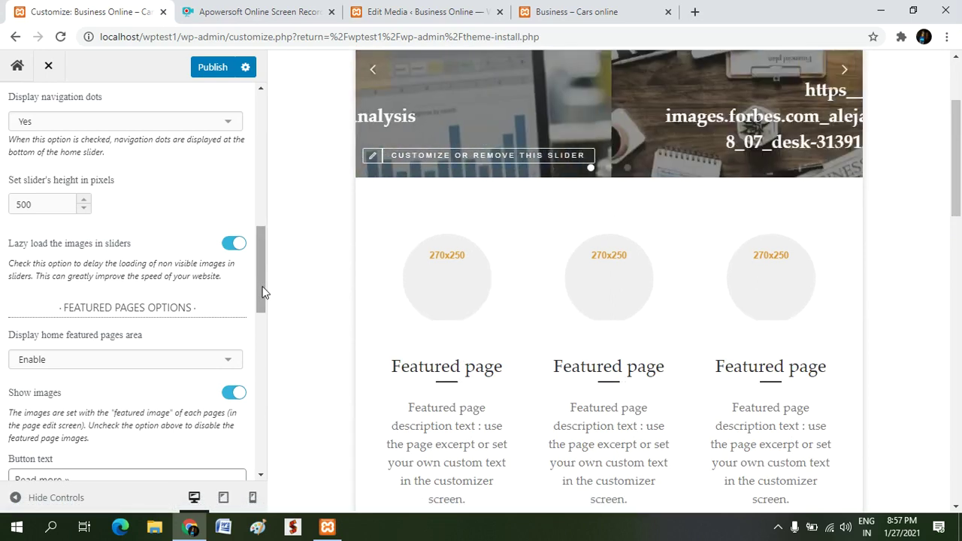
pyautogui.moveTo(261, 295); pyautogui.dragTo(267, 331)
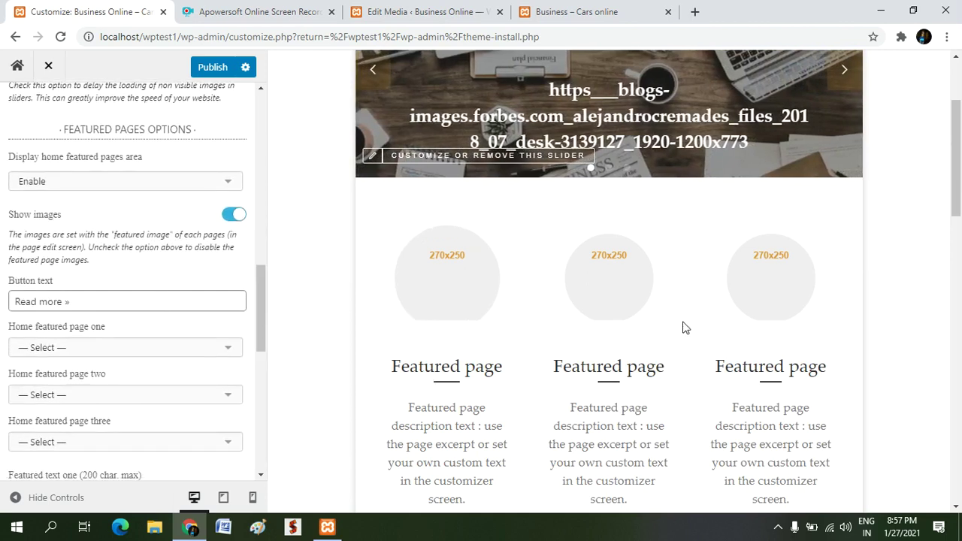
pyautogui.scroll(-2, 959, 183)
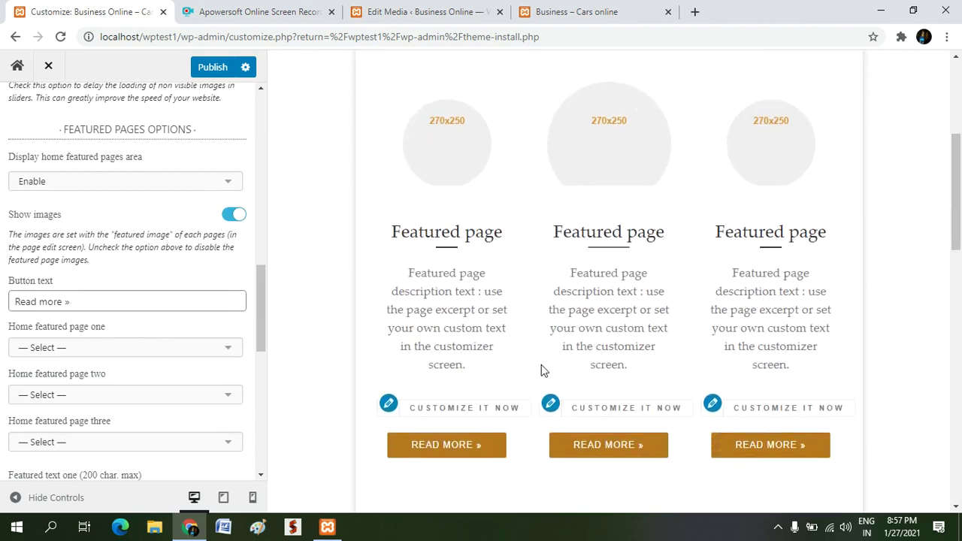
pyautogui.click(108, 303)
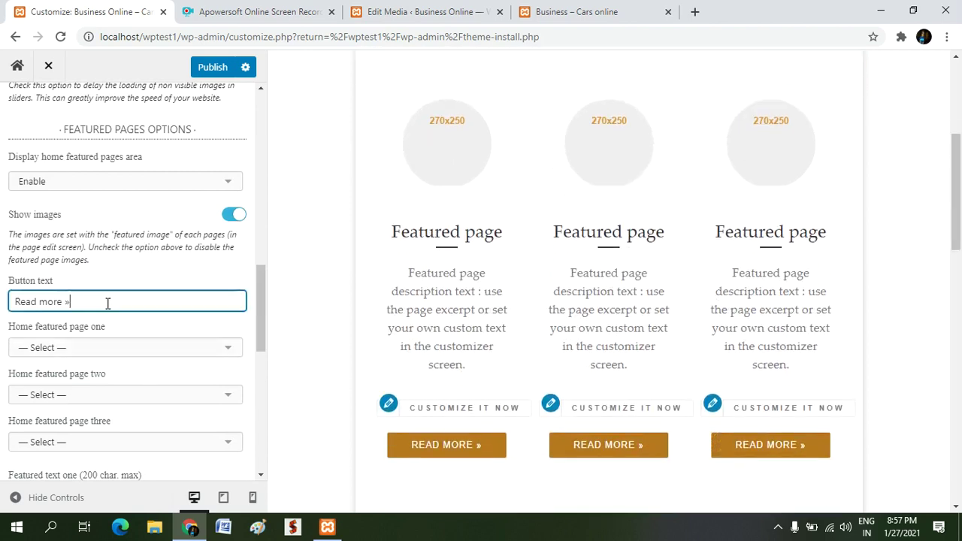
pyautogui.press('BackSpace')
pyautogui.press('BackSpace')
pyautogui.press('BackSpace')
pyautogui.press('BackSpace')
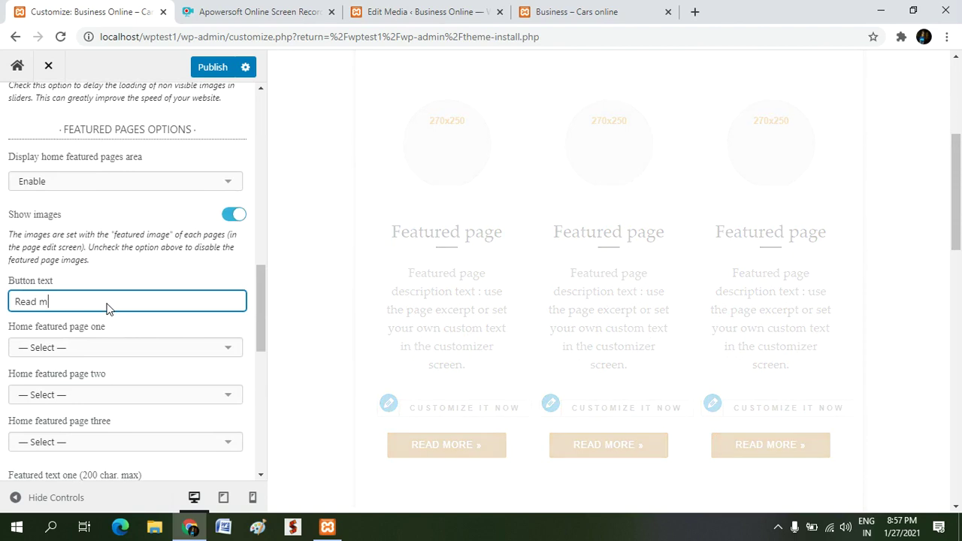
pyautogui.press('BackSpace')
pyautogui.press('BackSpace')
pyautogui.press('BackSpace')
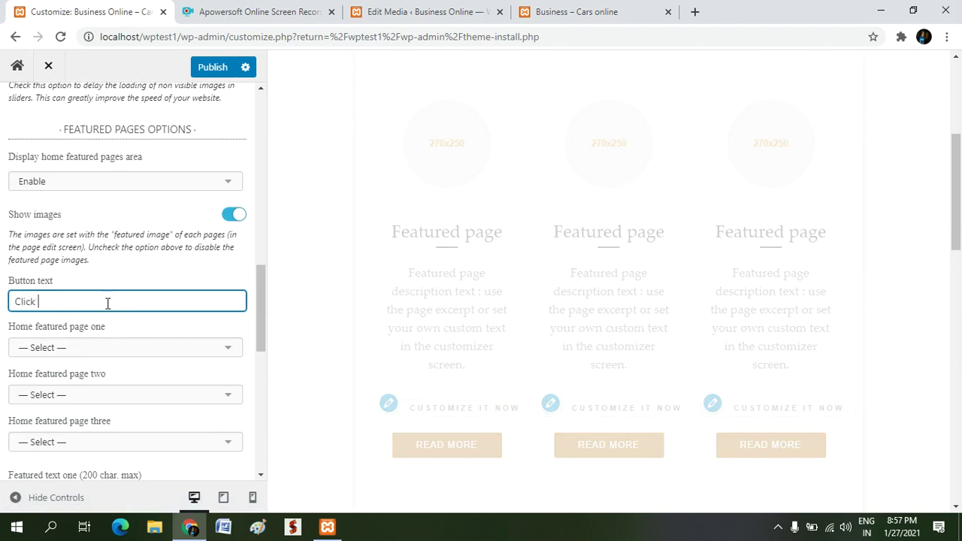
pyautogui.write('Click here')
# Check which pages are available for home featured page one without choosing any
pyautogui.moveTo(263, 303); pyautogui.dragTo(263, 333)
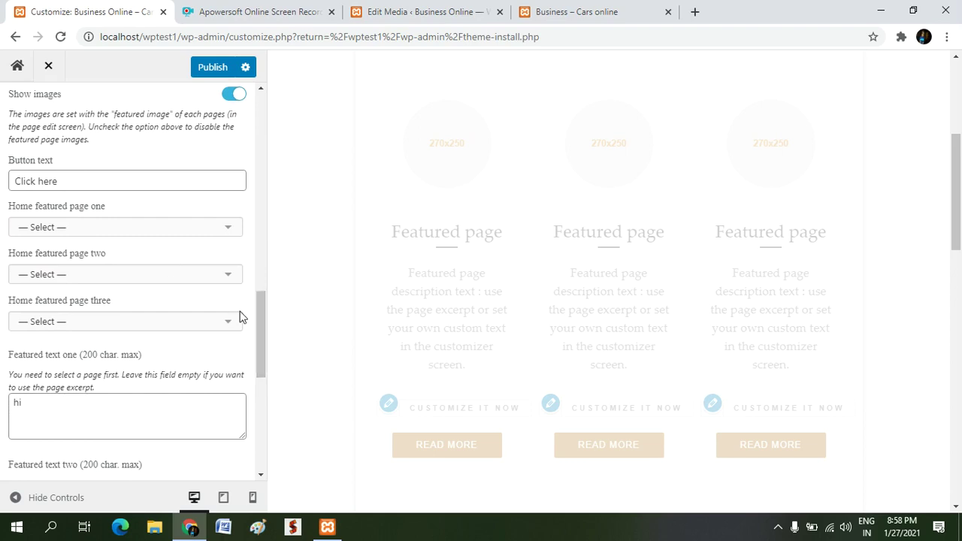
pyautogui.click(228, 229)
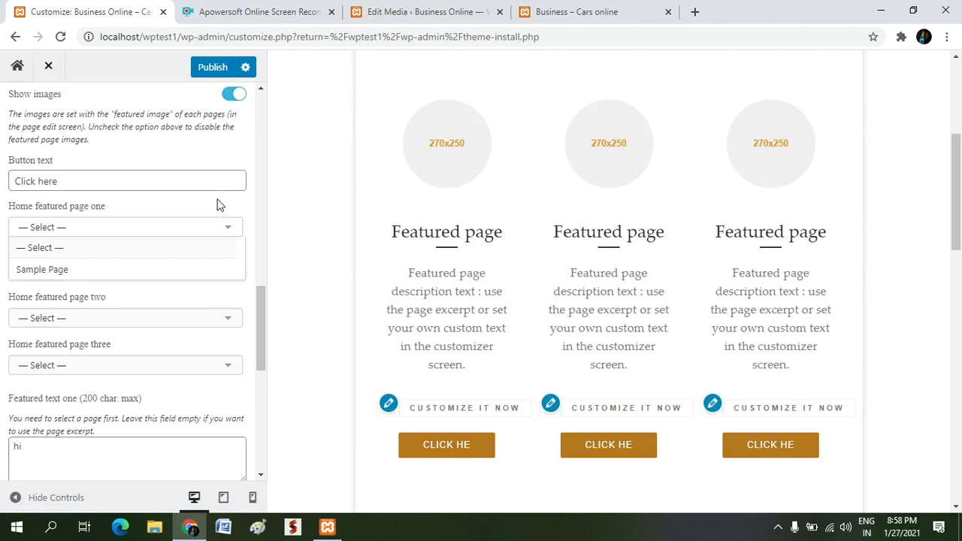
pyautogui.click(218, 205)
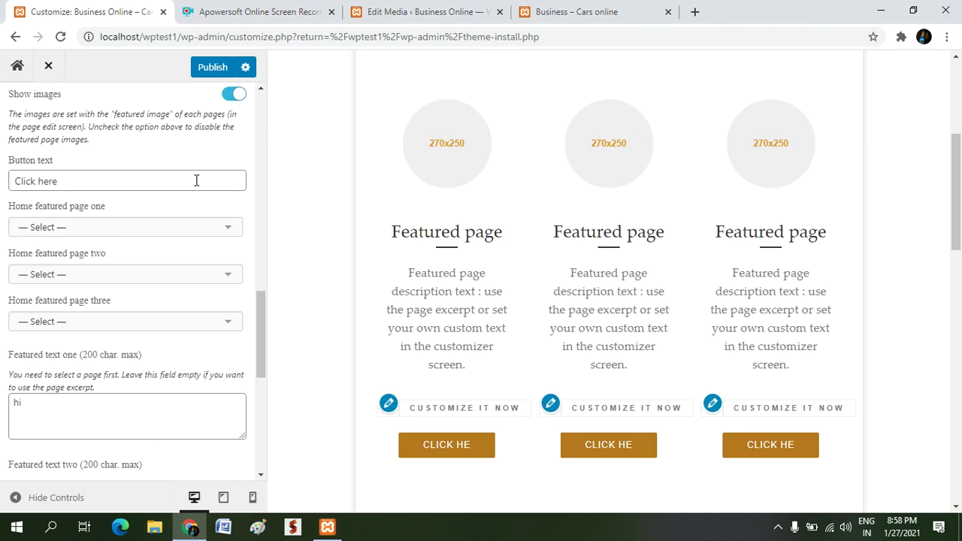
# Shorten the featured pages button text to "Click"
pyautogui.click(175, 173)
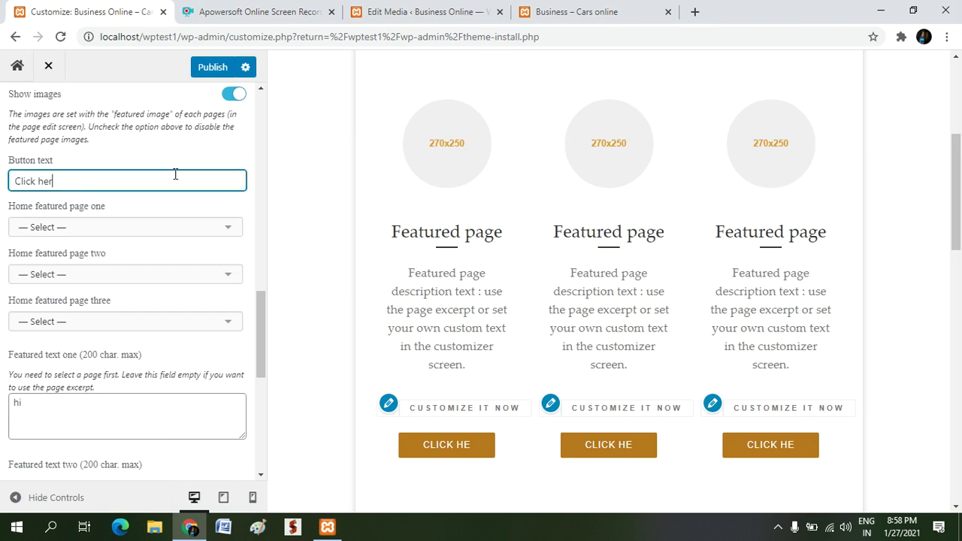
pyautogui.press('BackSpace')
pyautogui.press('BackSpace')
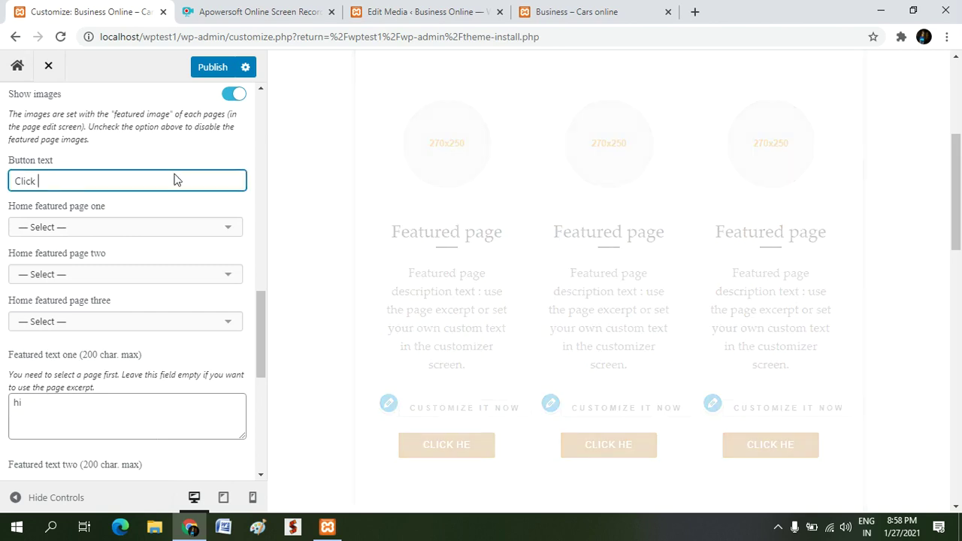
# Set the excerpt length in the global post lists settings to 51 words
pyautogui.moveTo(263, 298); pyautogui.dragTo(268, 345)
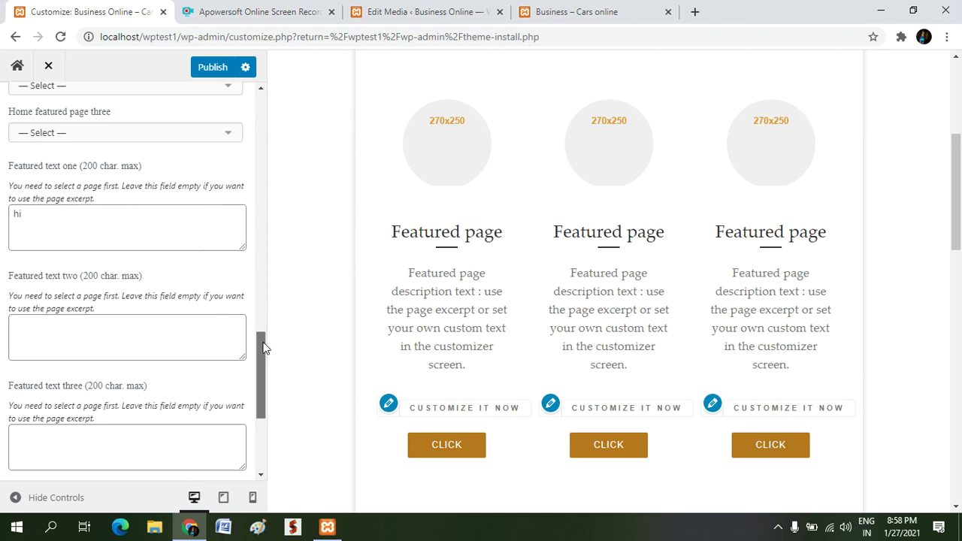
pyautogui.moveTo(263, 348); pyautogui.dragTo(264, 404)
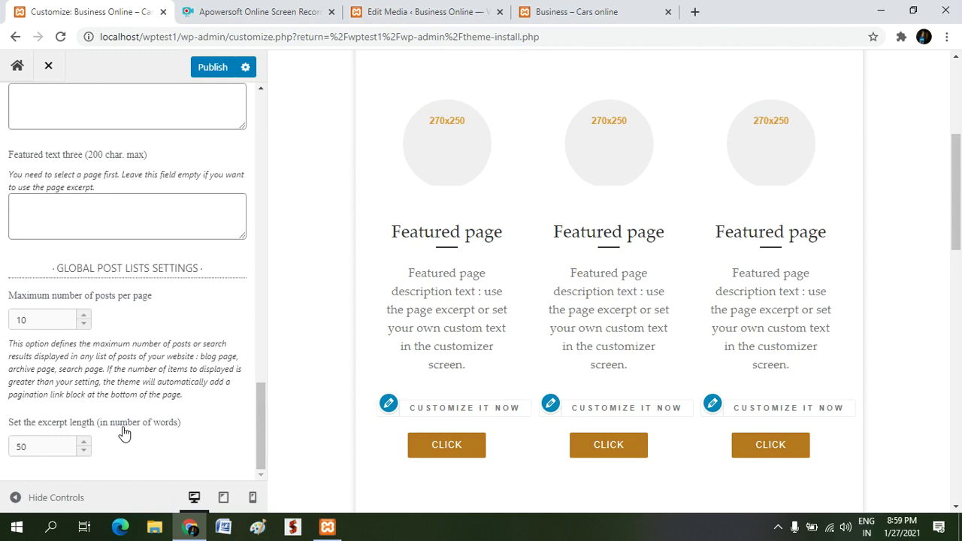
pyautogui.click(83, 453)
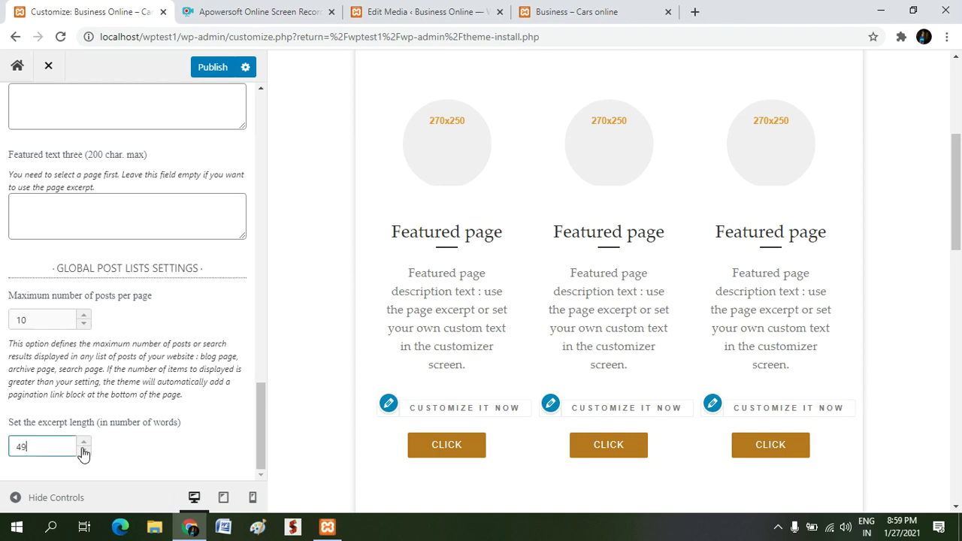
pyautogui.click(85, 443)
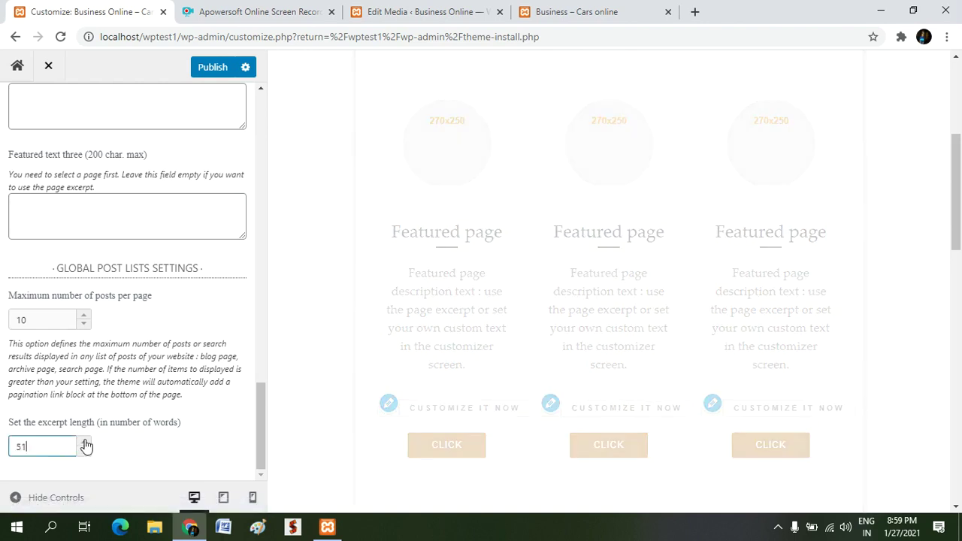
pyautogui.click(85, 443)
# Publish the front page content changes
pyautogui.scroll(15, 229, 321)
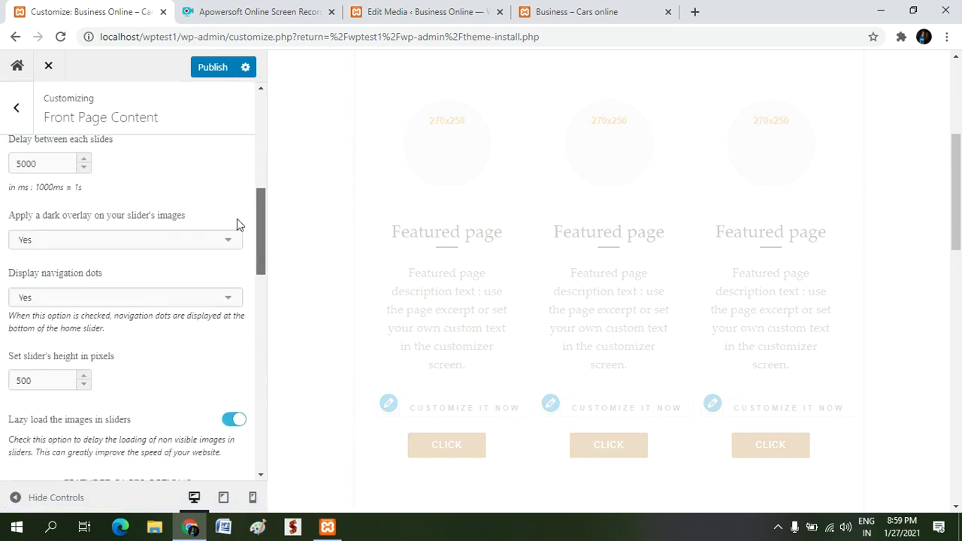
pyautogui.scroll(5, 237, 219)
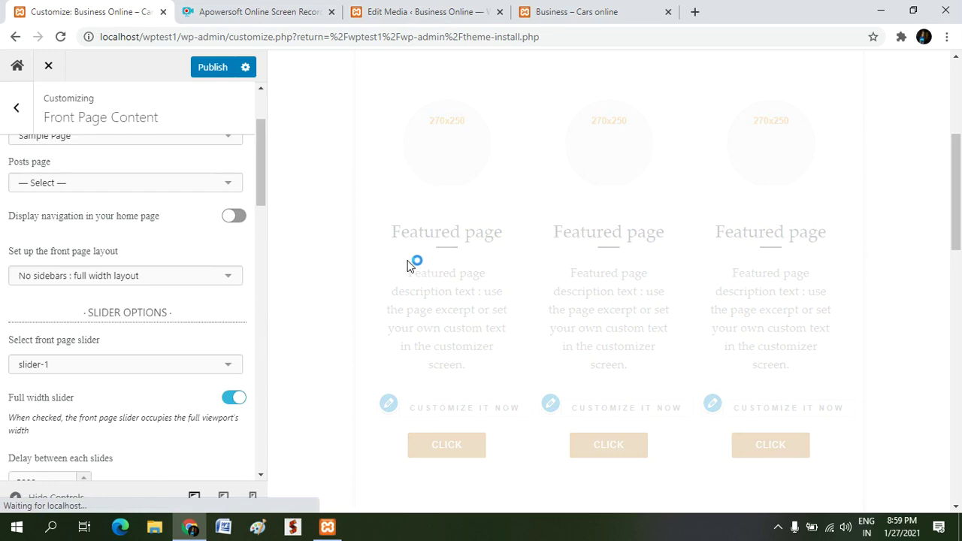
pyautogui.click(210, 70)
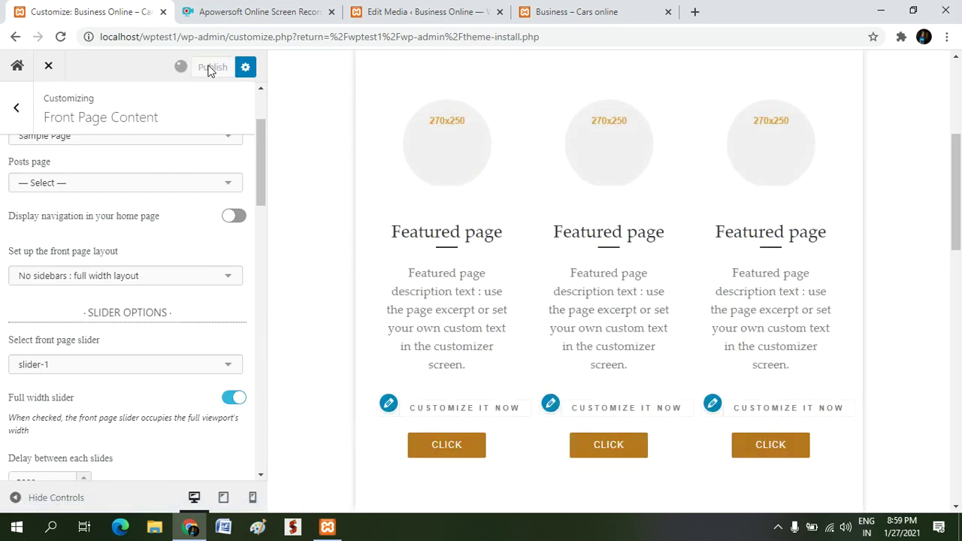
# Leave the front page content settings and open the header's Navigation Menus settings
pyautogui.click(19, 110)
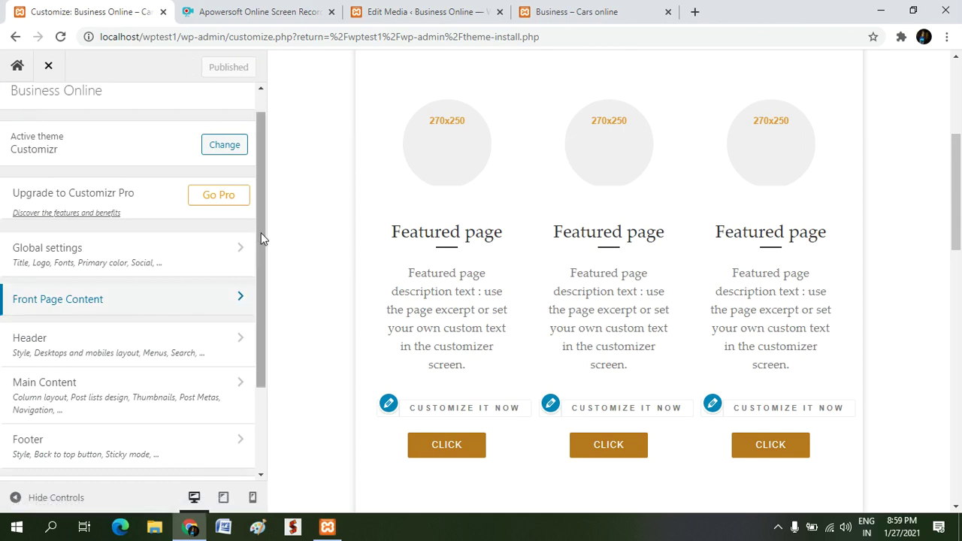
pyautogui.moveTo(262, 238); pyautogui.dragTo(264, 279)
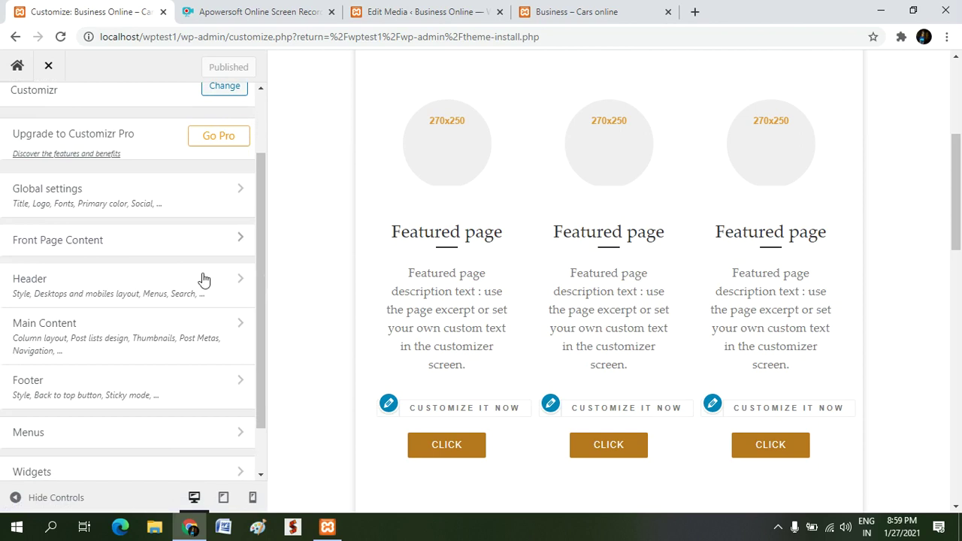
pyautogui.click(154, 281)
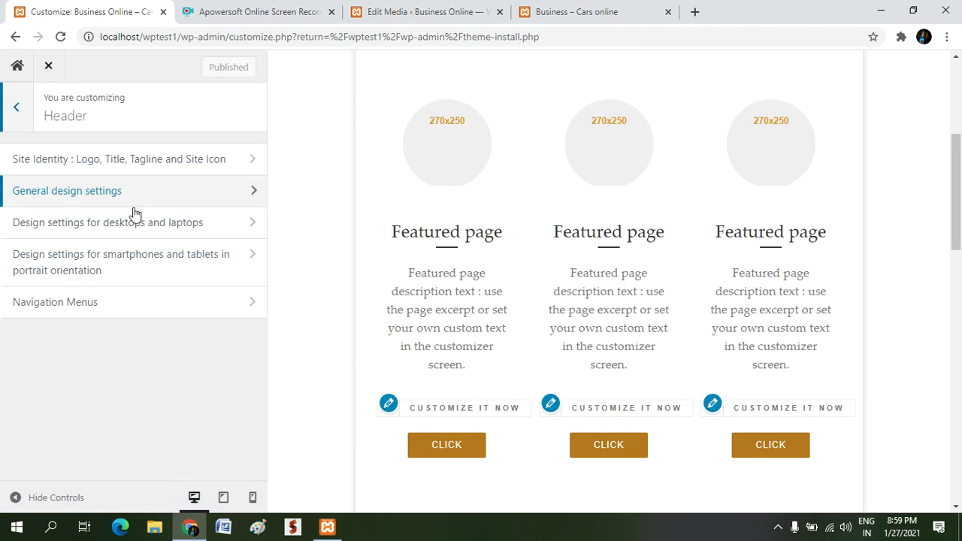
pyautogui.click(109, 303)
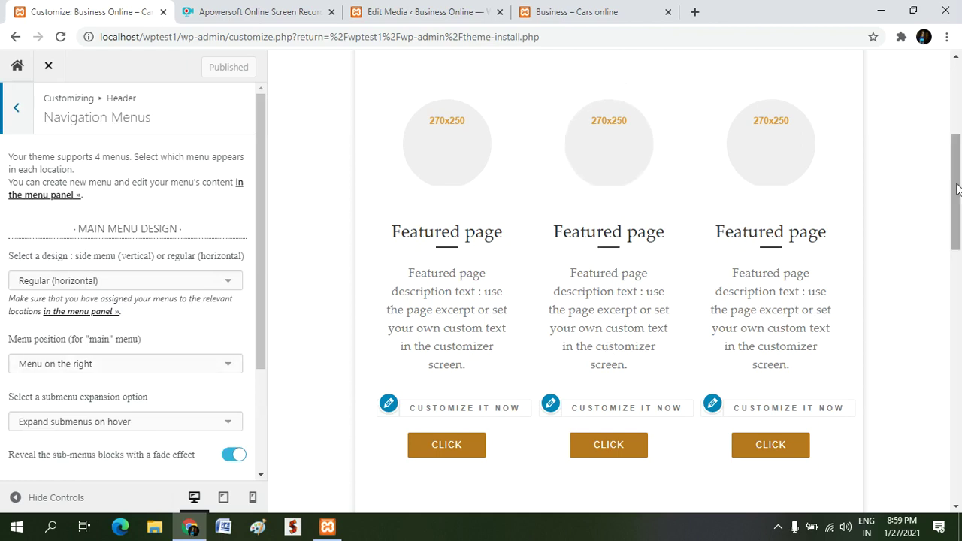
# Expand the header menu in the site preview and review the main menu design and menu removal options
pyautogui.moveTo(957, 188); pyautogui.dragTo(930, 101)
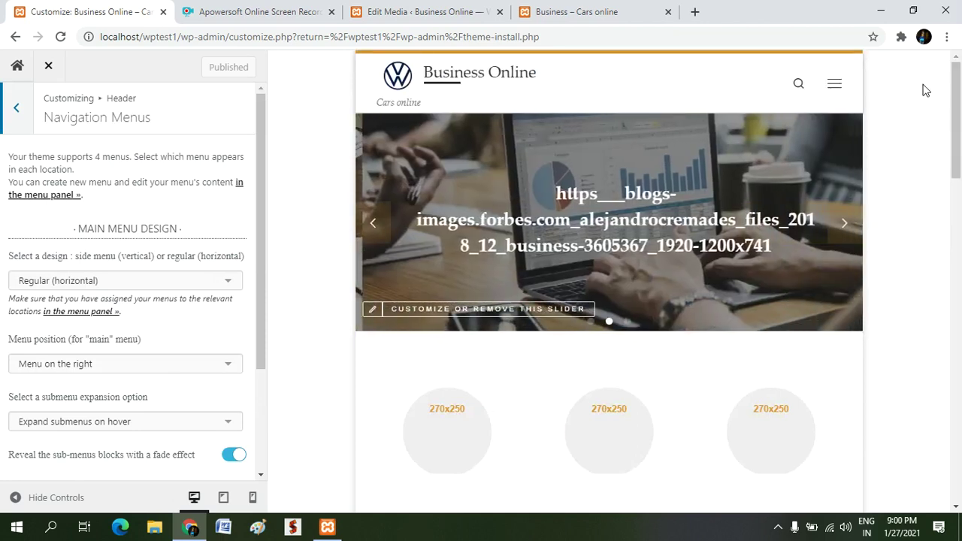
pyautogui.click(836, 86)
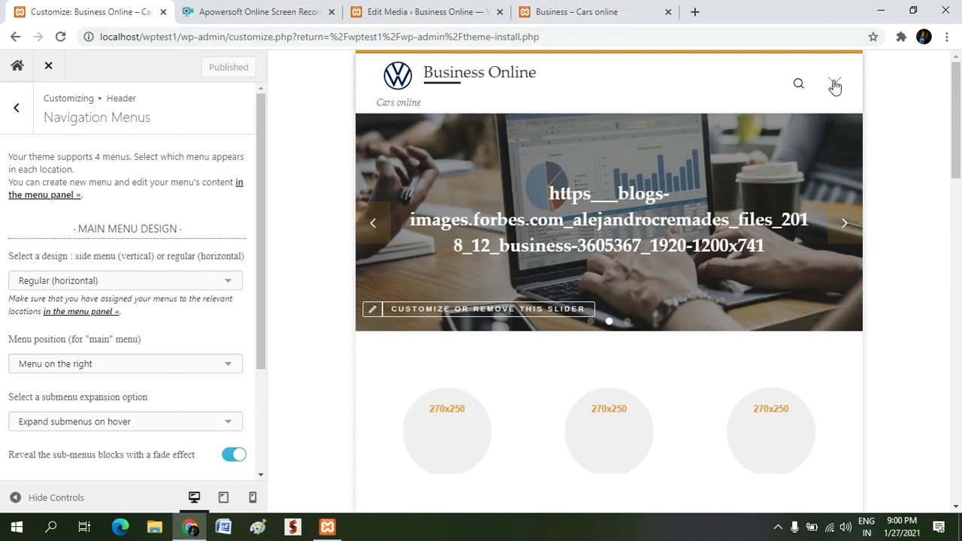
pyautogui.click(835, 85)
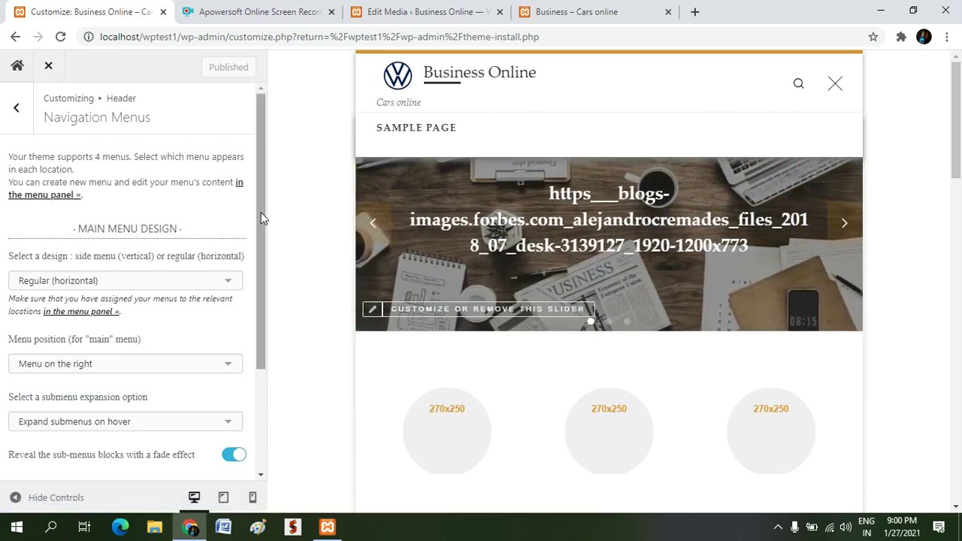
pyautogui.moveTo(261, 212); pyautogui.dragTo(269, 306)
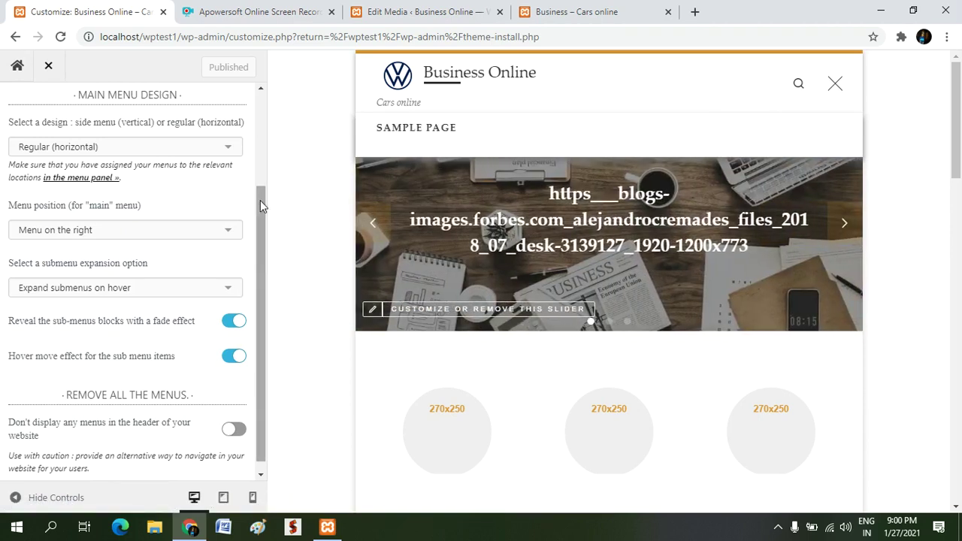
pyautogui.moveTo(260, 200); pyautogui.dragTo(257, 218)
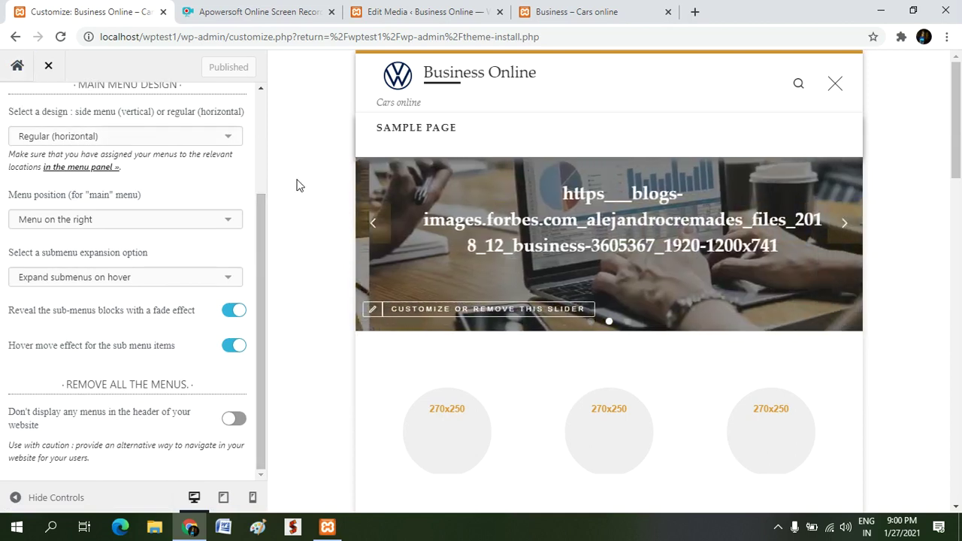
pyautogui.moveTo(262, 198); pyautogui.dragTo(263, 94)
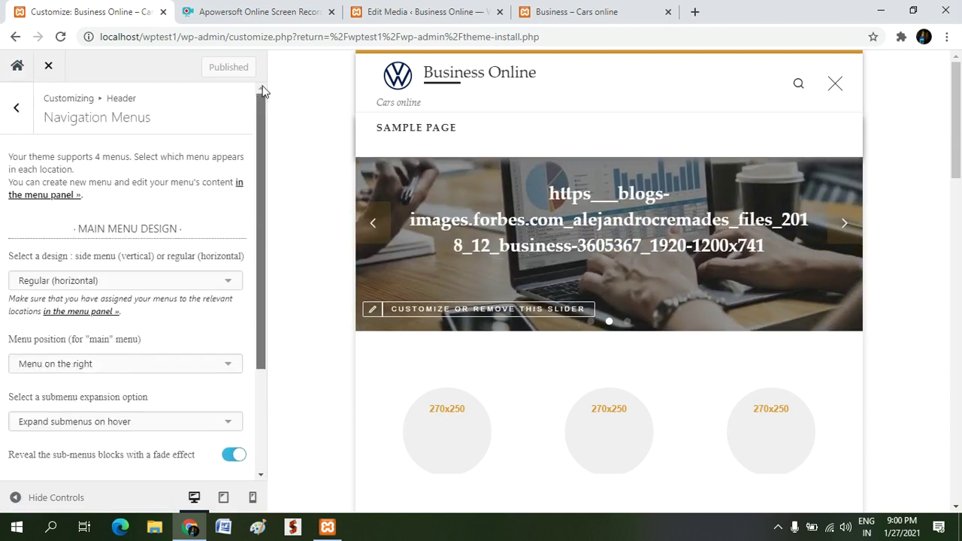
# Leave the header settings and open Front Page Content within the Main Content settings
pyautogui.click(17, 109)
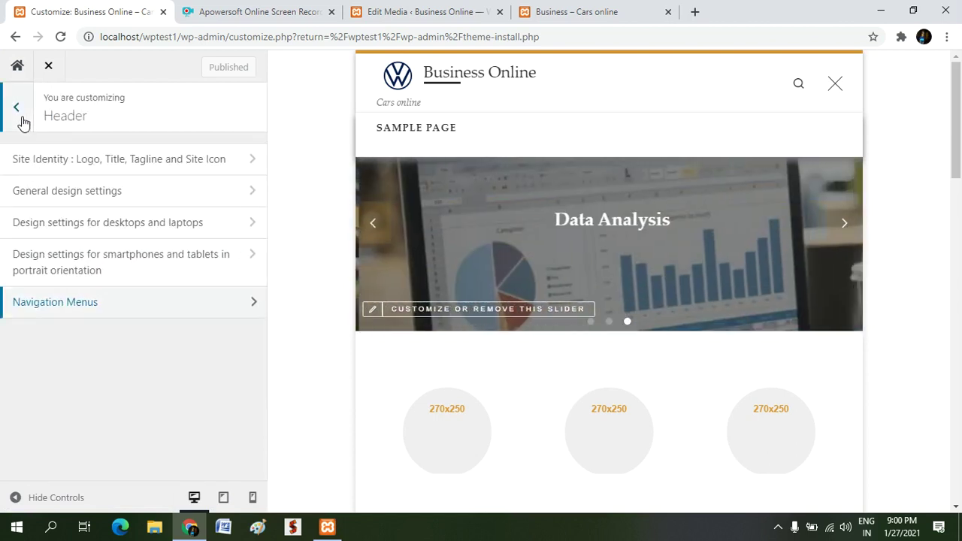
pyautogui.click(21, 119)
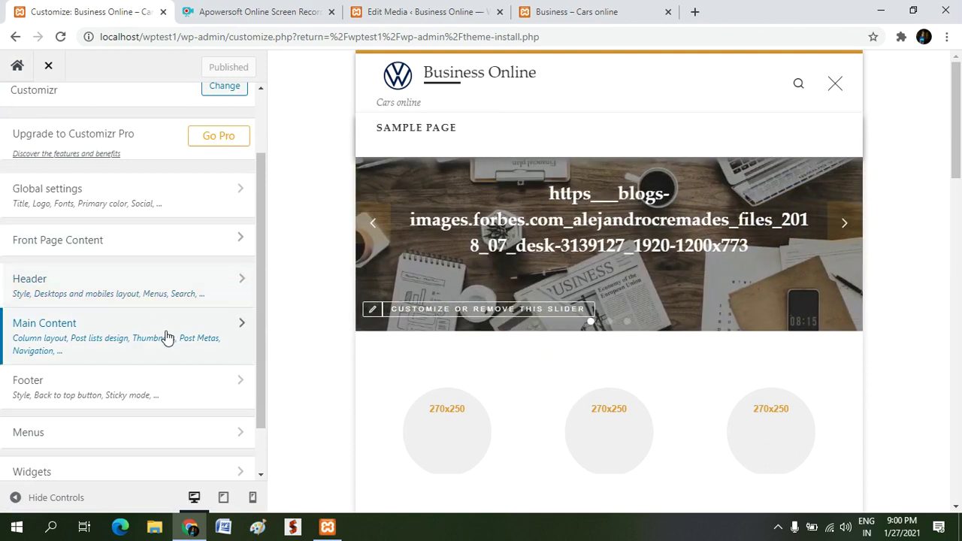
pyautogui.click(166, 337)
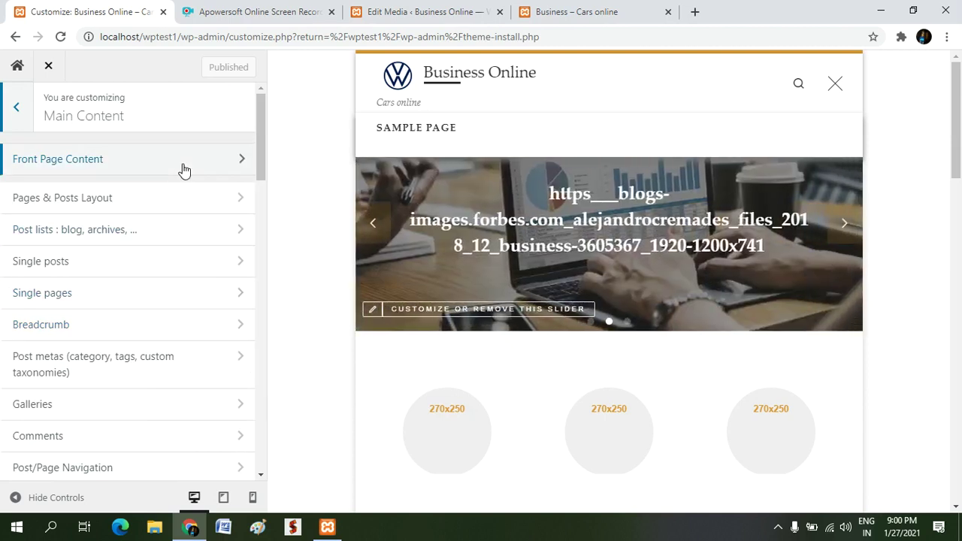
pyautogui.click(185, 170)
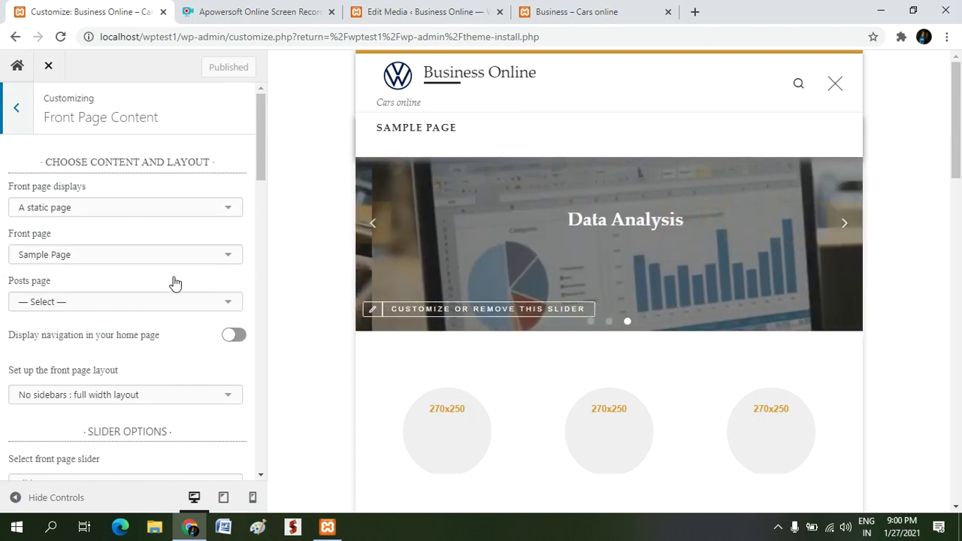
# Leave the Main Content settings and open the footer's global settings
pyautogui.click(11, 107)
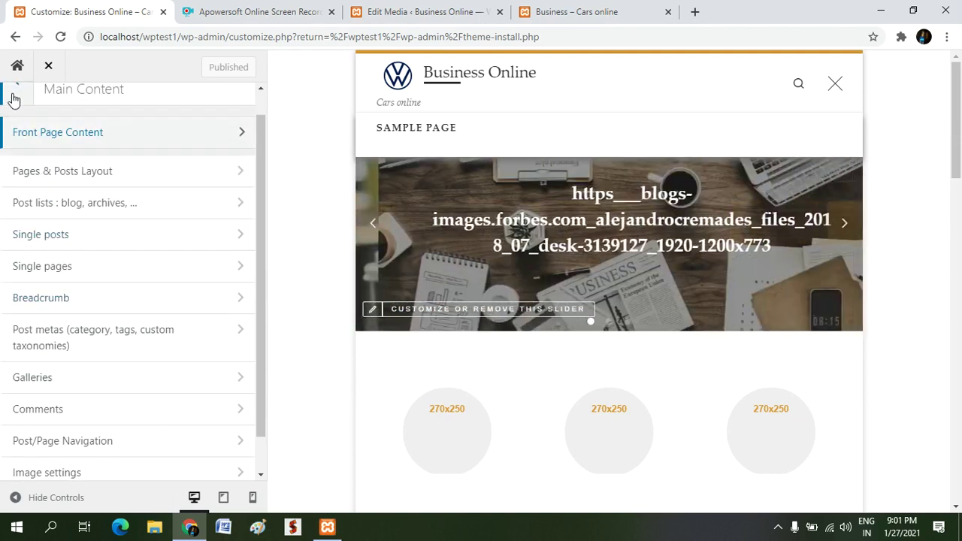
pyautogui.click(12, 98)
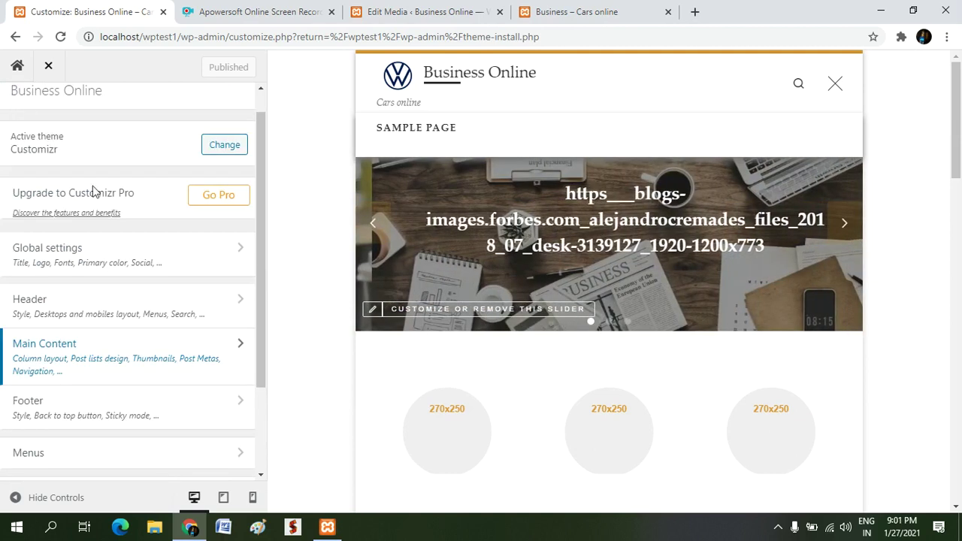
pyautogui.scroll(-1, 198, 249)
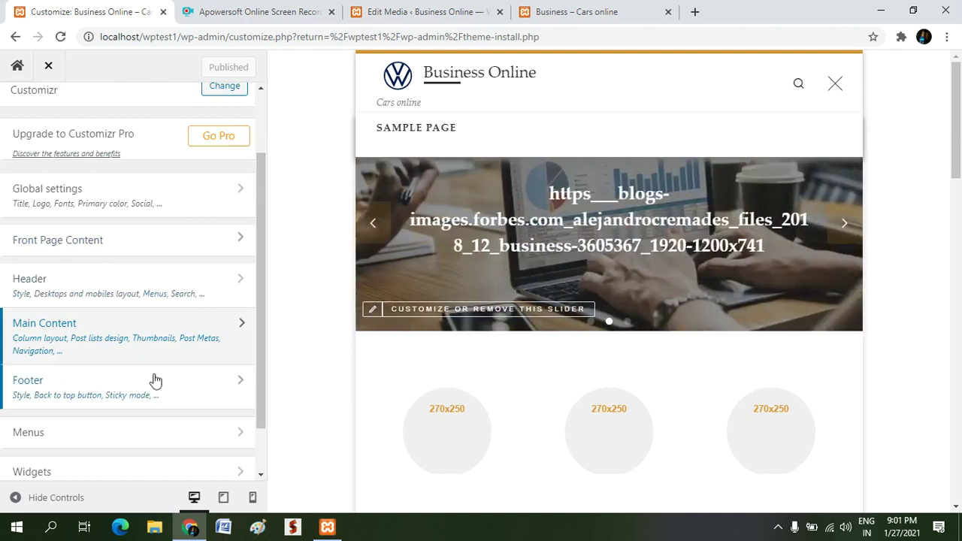
pyautogui.click(148, 385)
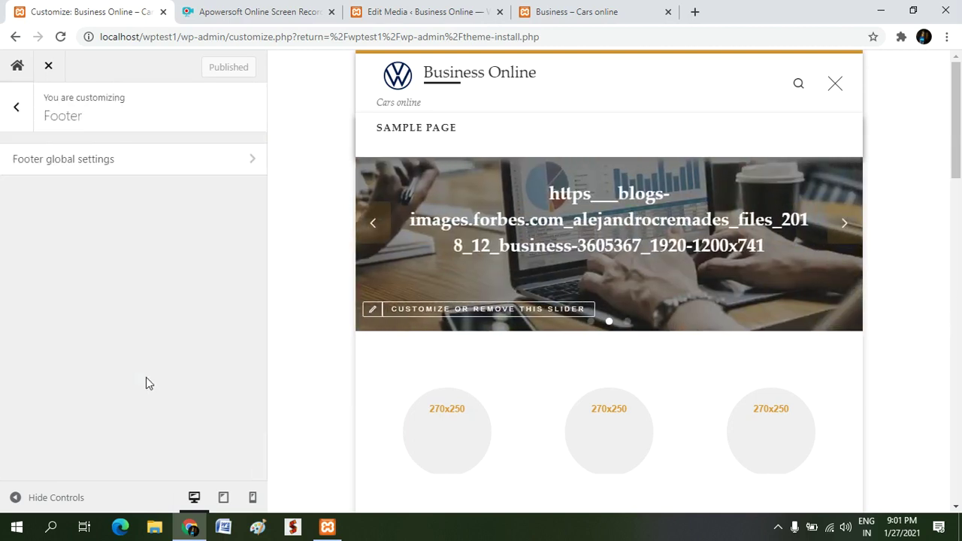
pyautogui.click(173, 156)
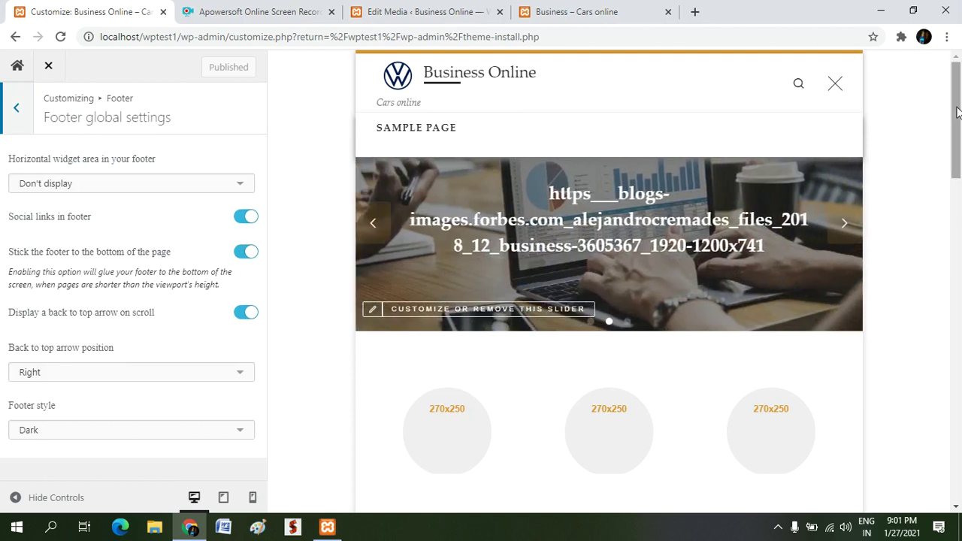
# Try the Light footer style while viewing the footer in the site preview
pyautogui.moveTo(959, 111); pyautogui.dragTo(960, 450)
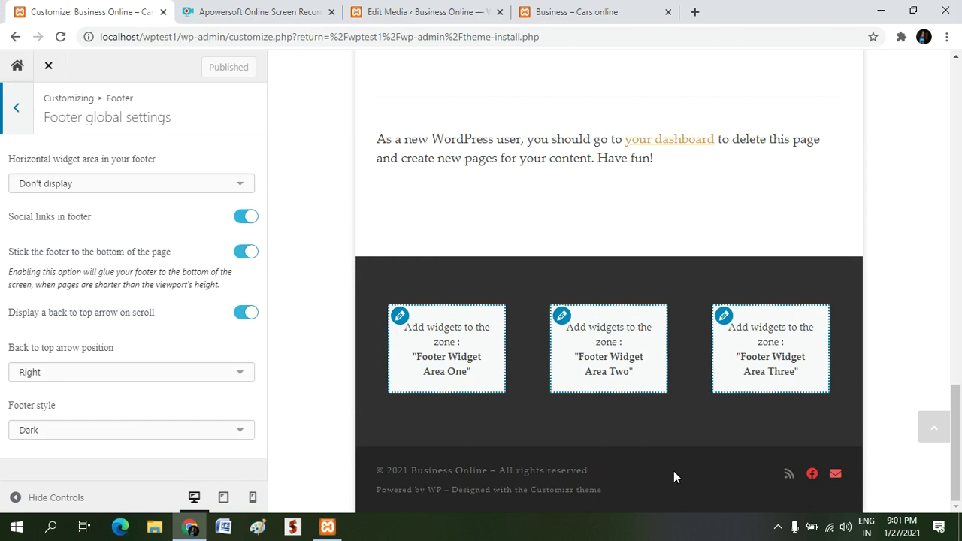
pyautogui.click(241, 430)
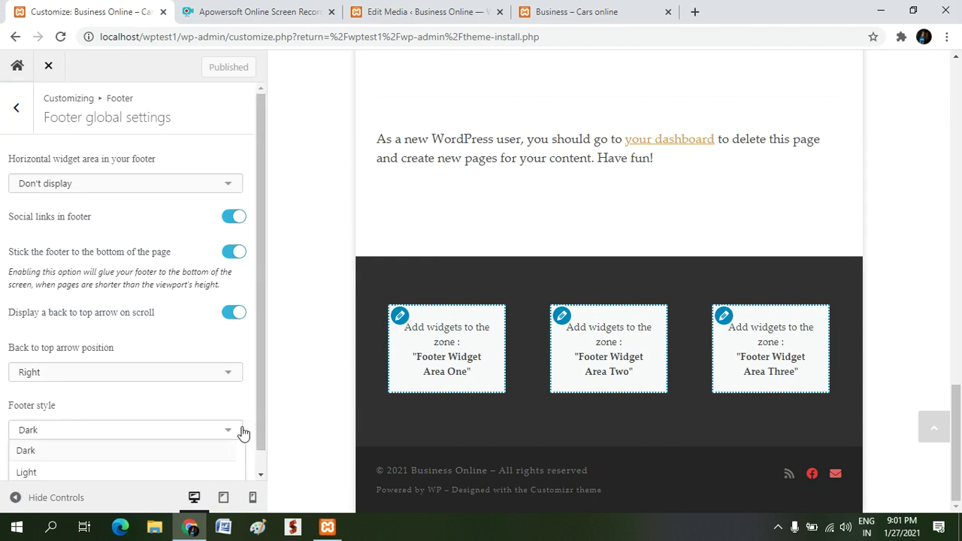
pyautogui.click(172, 461)
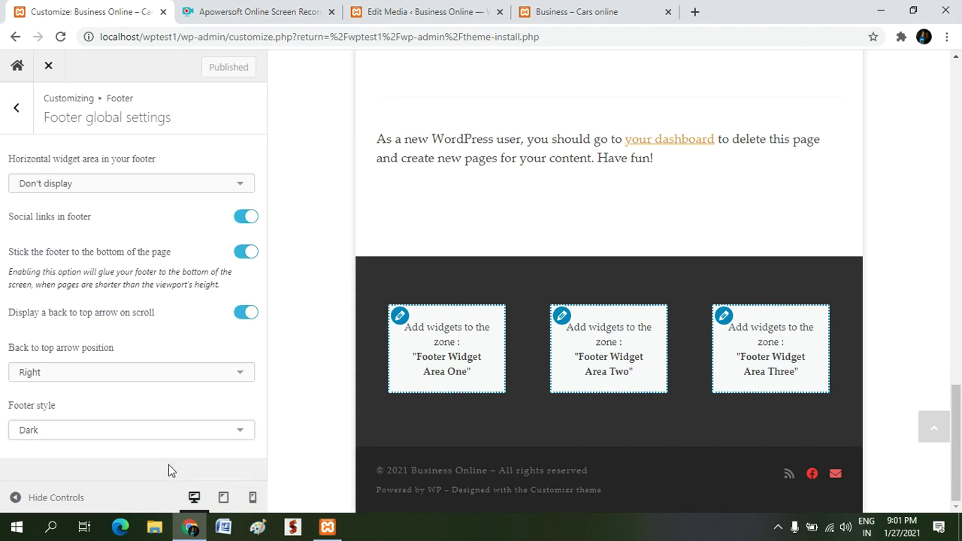
pyautogui.click(204, 432)
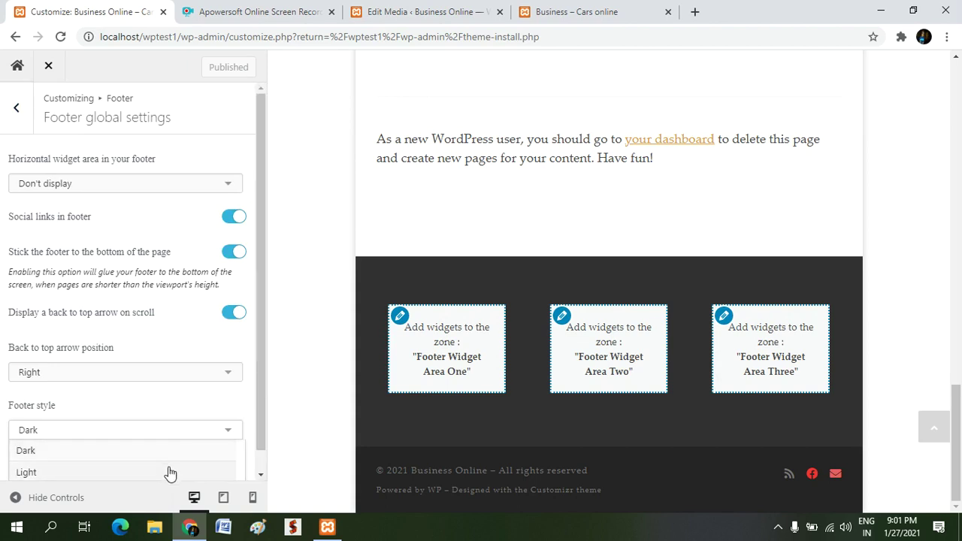
pyautogui.click(170, 472)
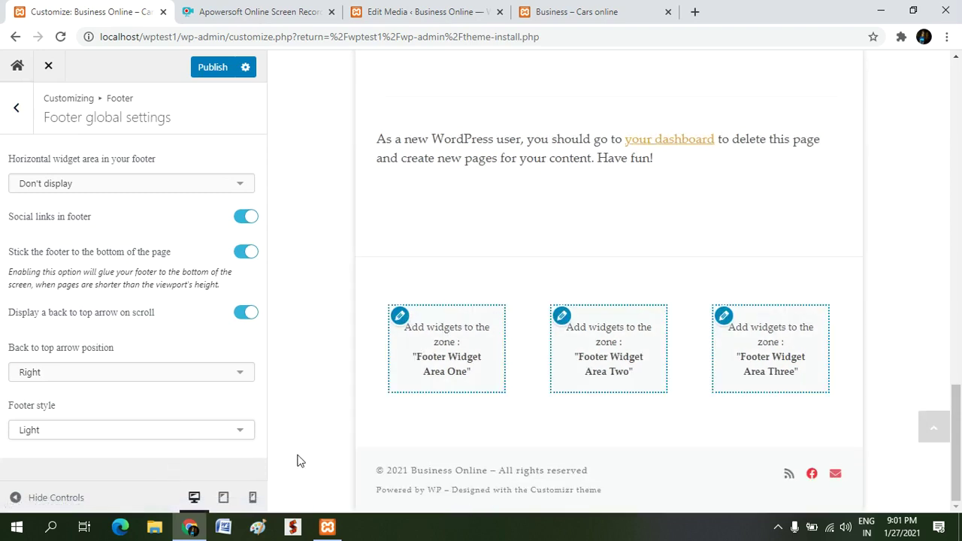
# Set the footer style to Dark and publish the footer settings
pyautogui.click(244, 436)
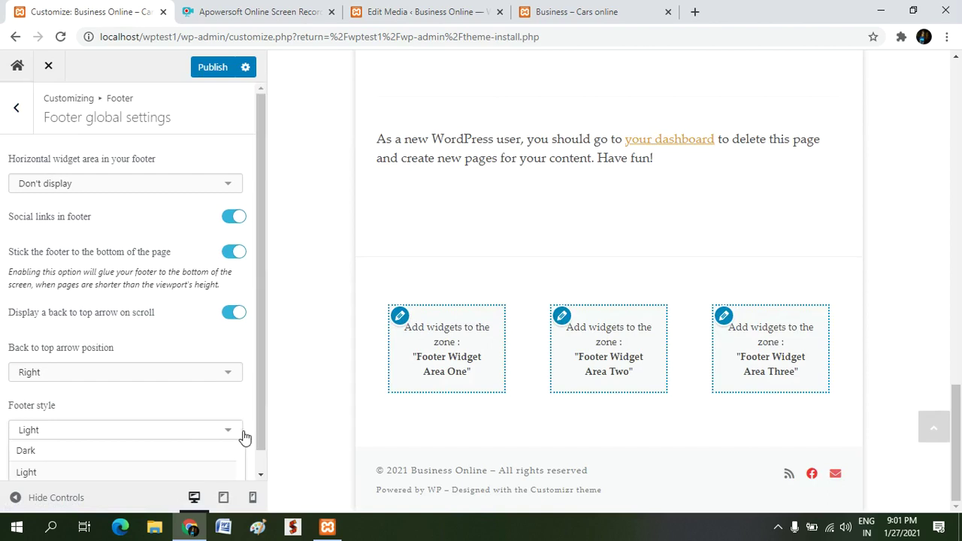
pyautogui.click(182, 450)
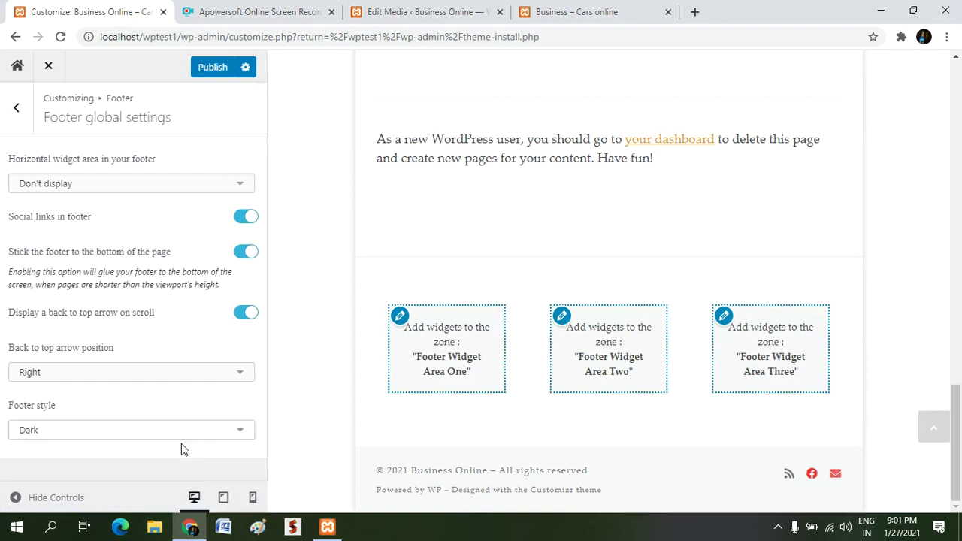
pyautogui.click(212, 68)
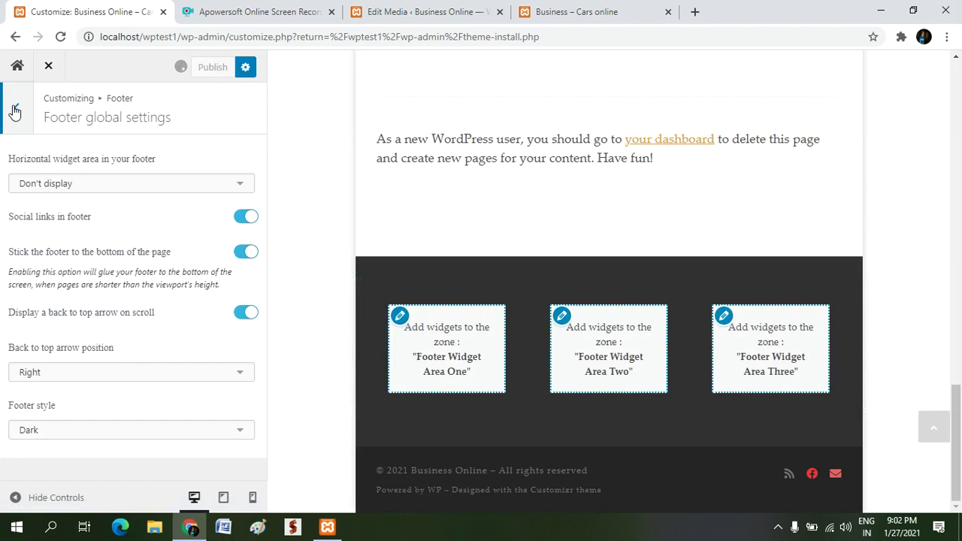
# Leave the footer settings, open Menus and review the new menu form without creating a menu
pyautogui.click(14, 109)
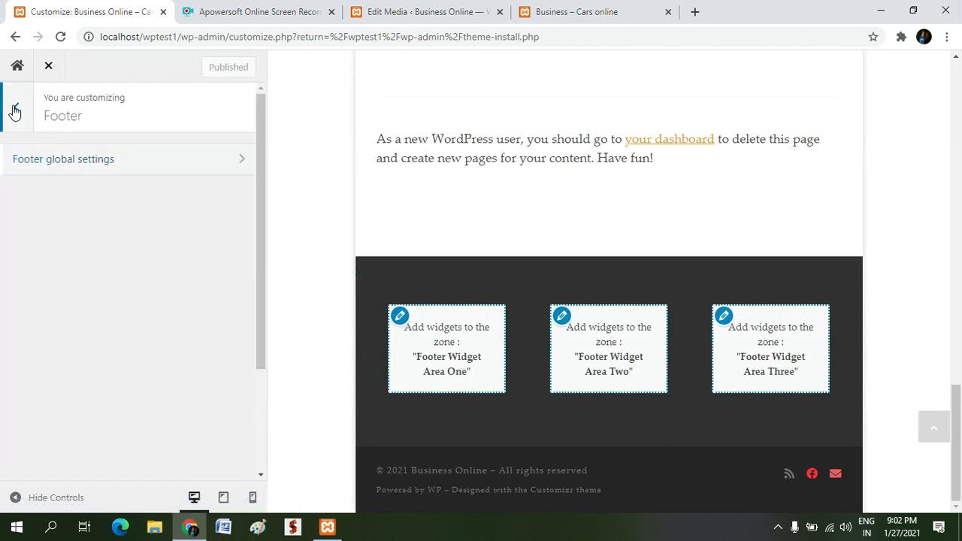
pyautogui.click(14, 108)
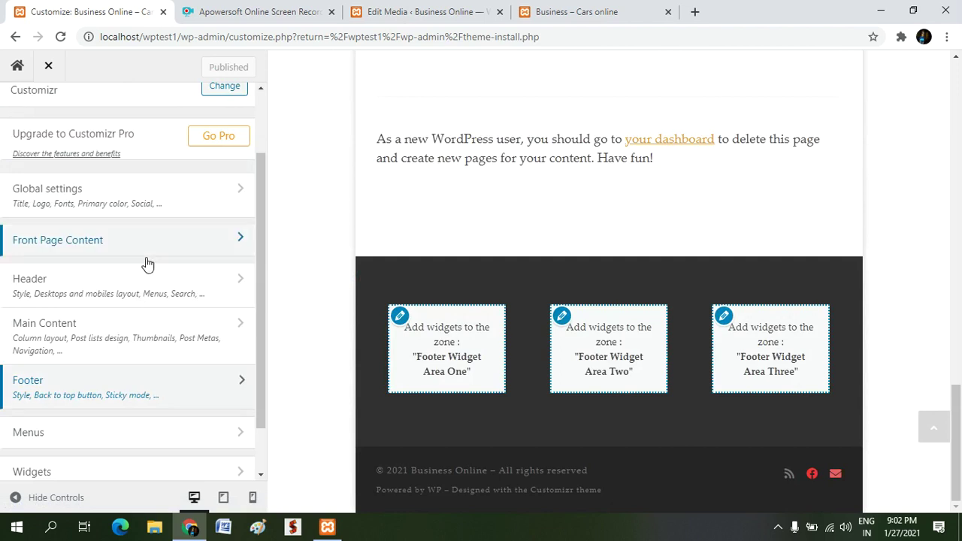
pyautogui.click(144, 434)
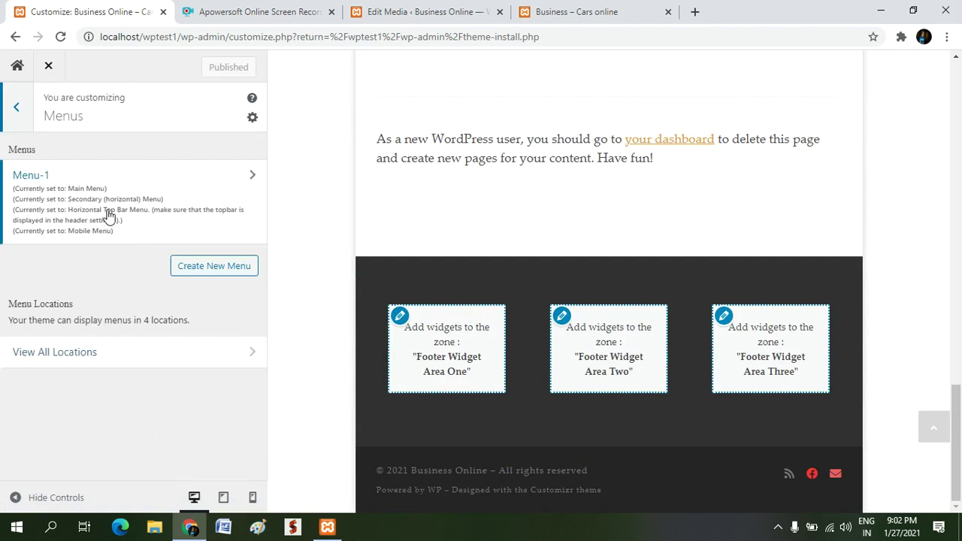
pyautogui.click(198, 273)
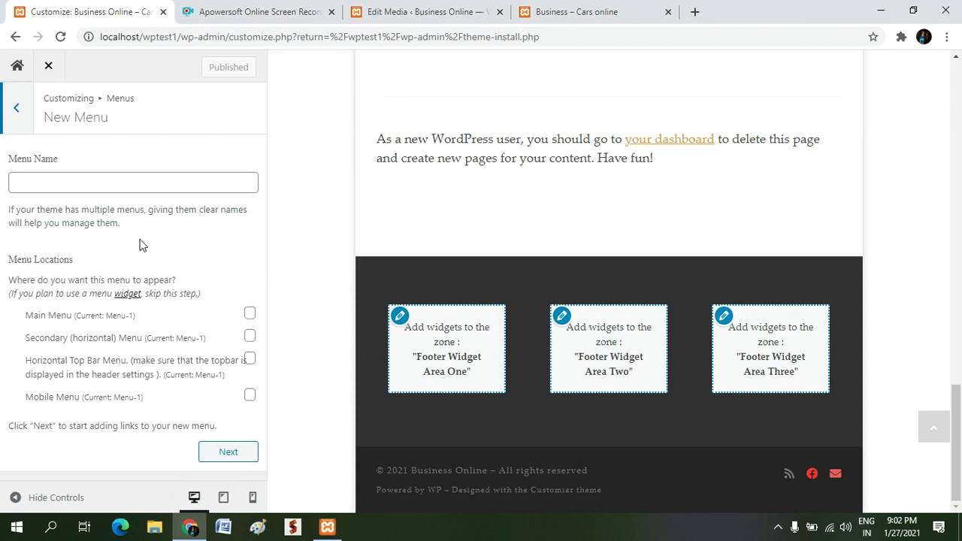
pyautogui.click(17, 110)
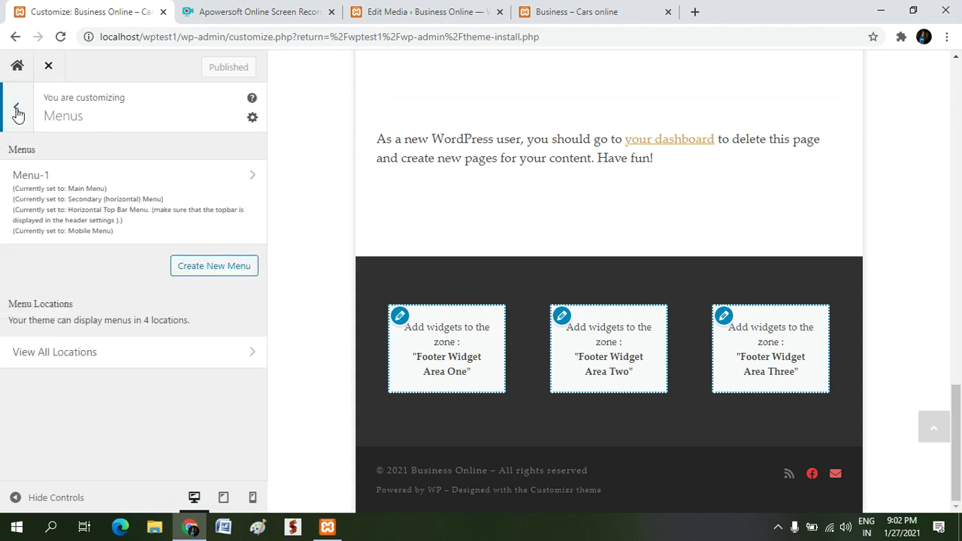
# Try adding a second Sample Page item to Menu-1 and remove the duplicate from the menu
pyautogui.click(180, 174)
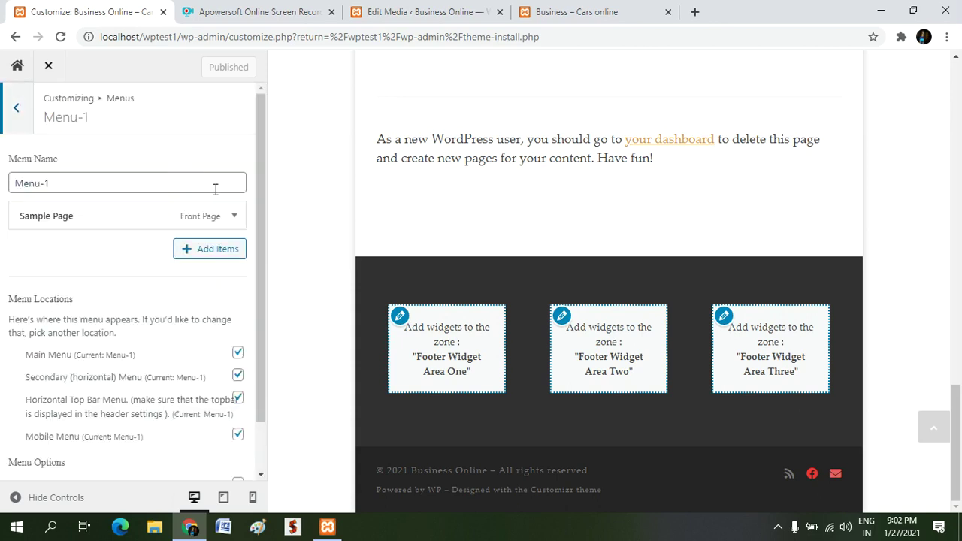
pyautogui.click(209, 253)
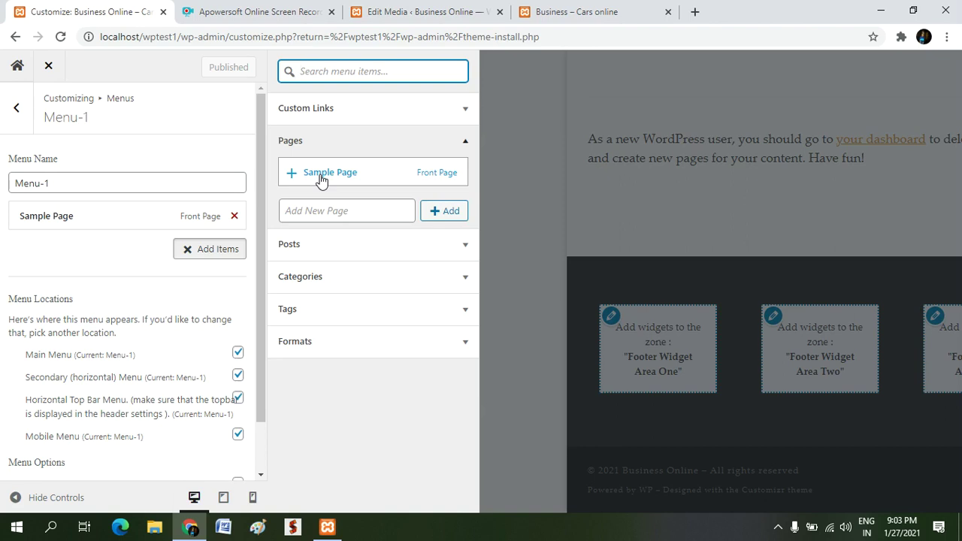
pyautogui.moveTo(321, 181); pyautogui.dragTo(286, 171)
pyautogui.click(286, 172)
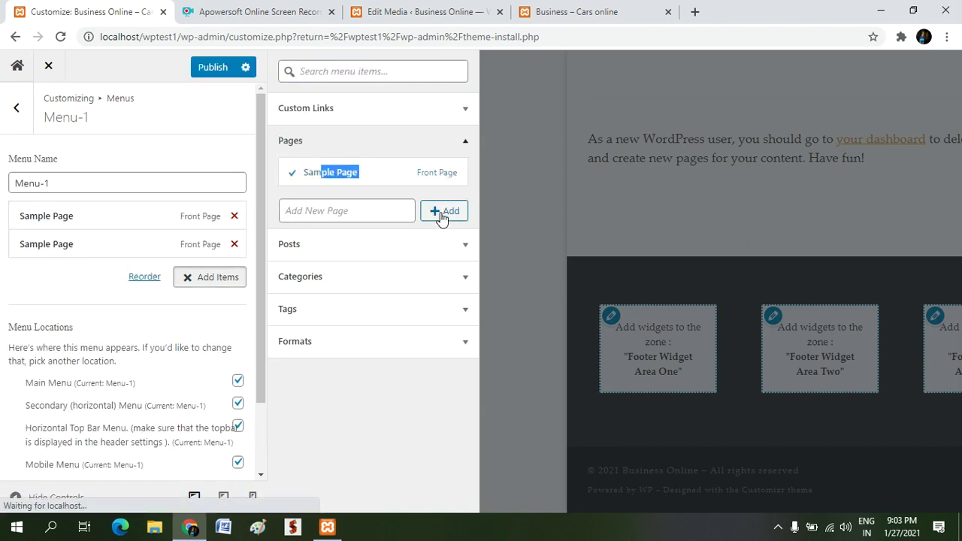
pyautogui.click(442, 217)
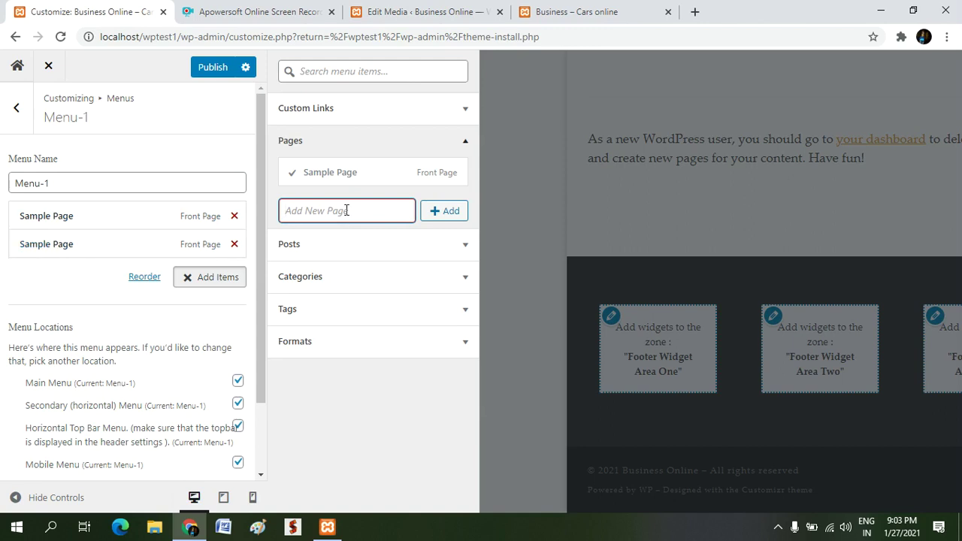
pyautogui.click(235, 245)
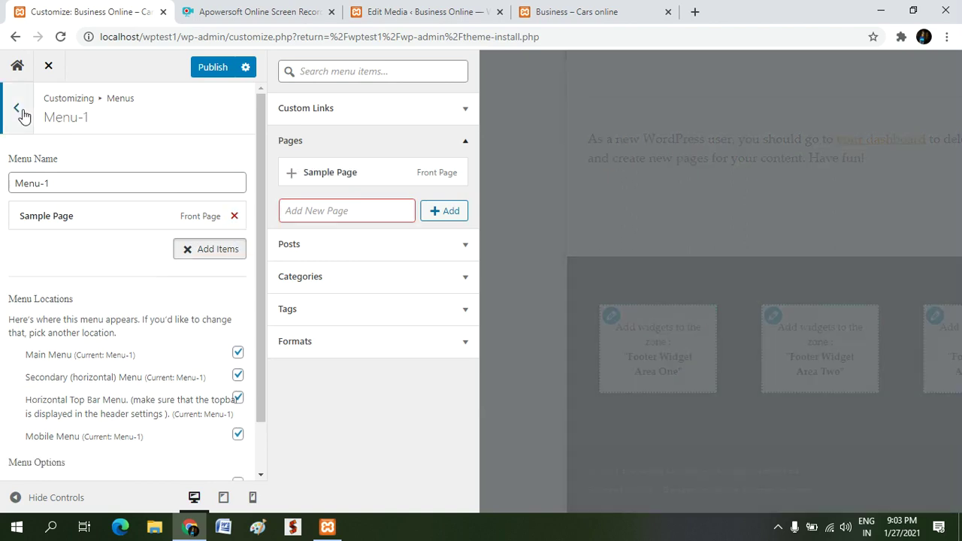
# Leave the Menus settings and open the Widgets settings
pyautogui.click(21, 111)
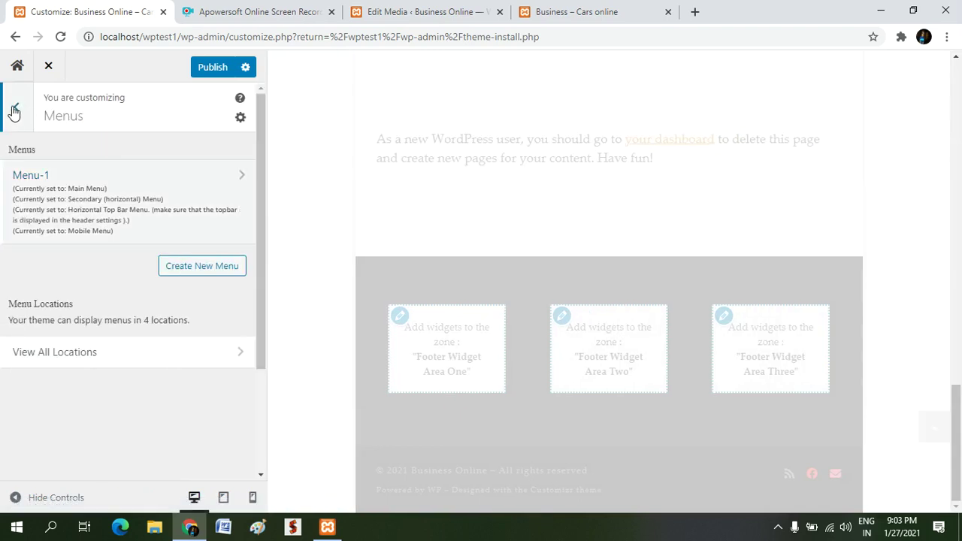
pyautogui.click(14, 111)
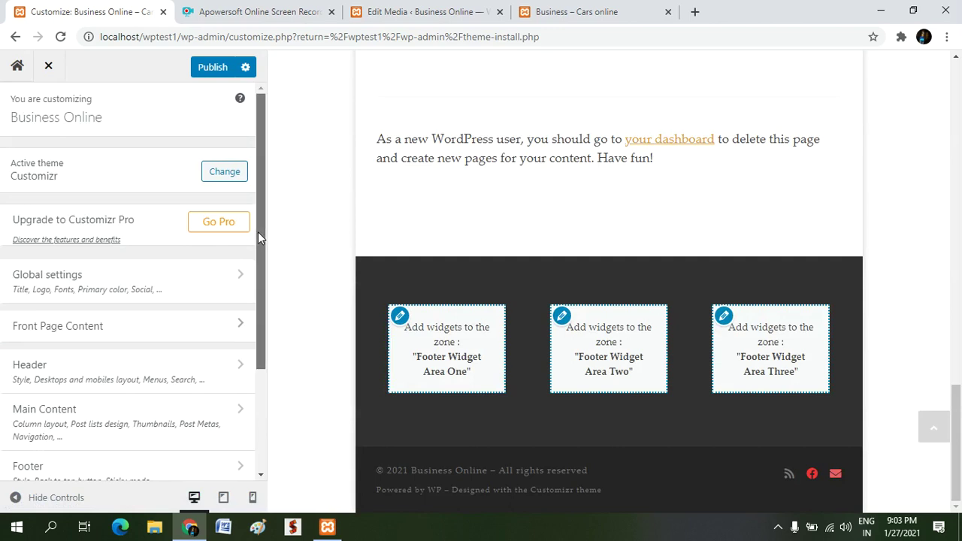
pyautogui.moveTo(258, 231); pyautogui.dragTo(285, 357)
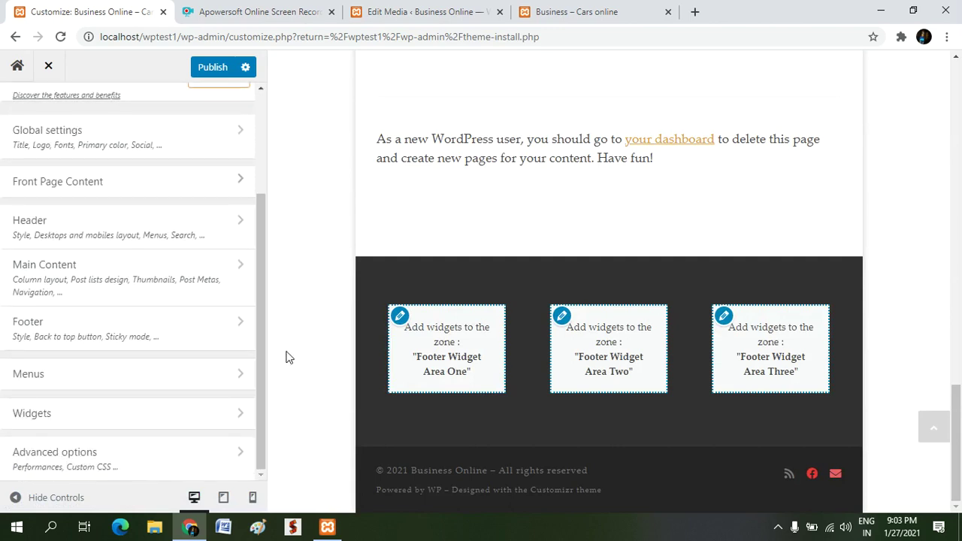
pyautogui.click(174, 414)
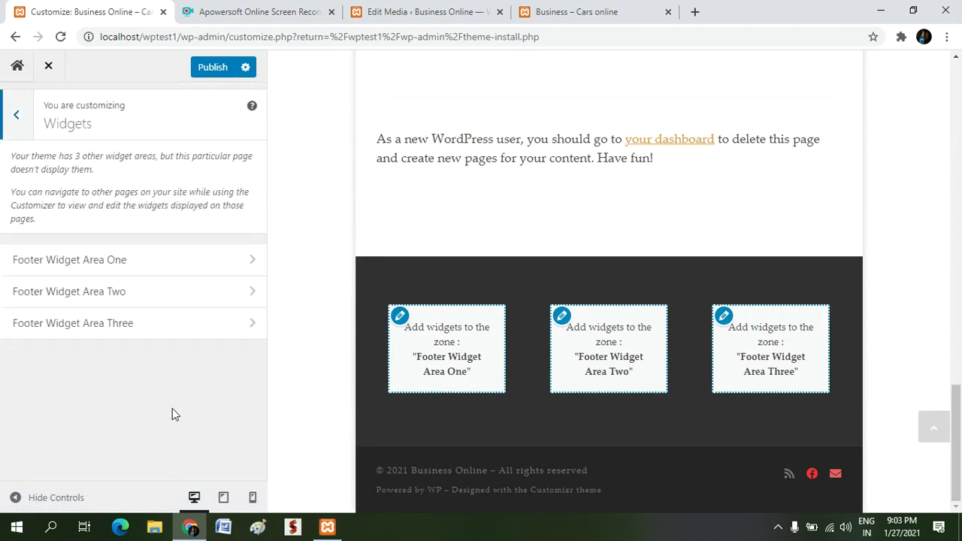
# Review the widgets available for Footer Widget Area One and return to the main customization sections
pyautogui.click(179, 270)
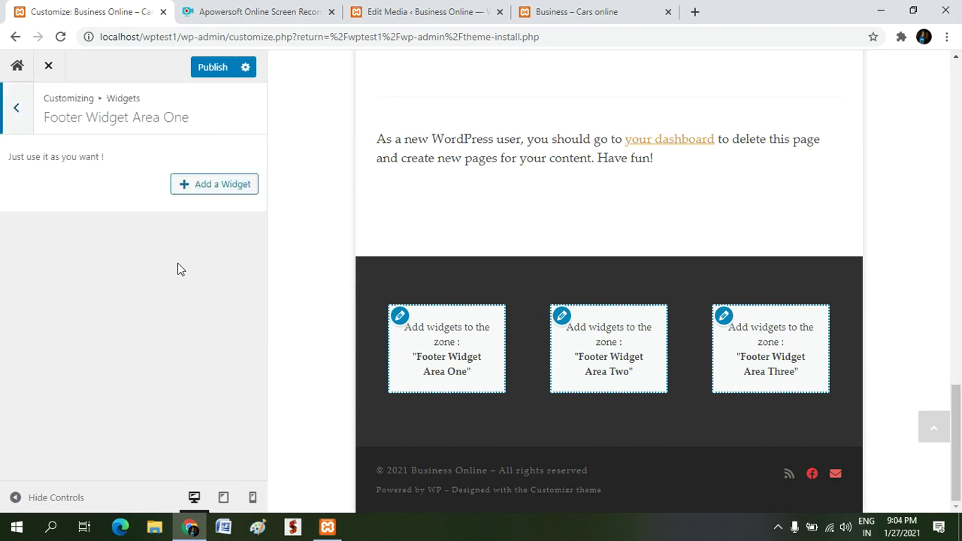
pyautogui.click(201, 186)
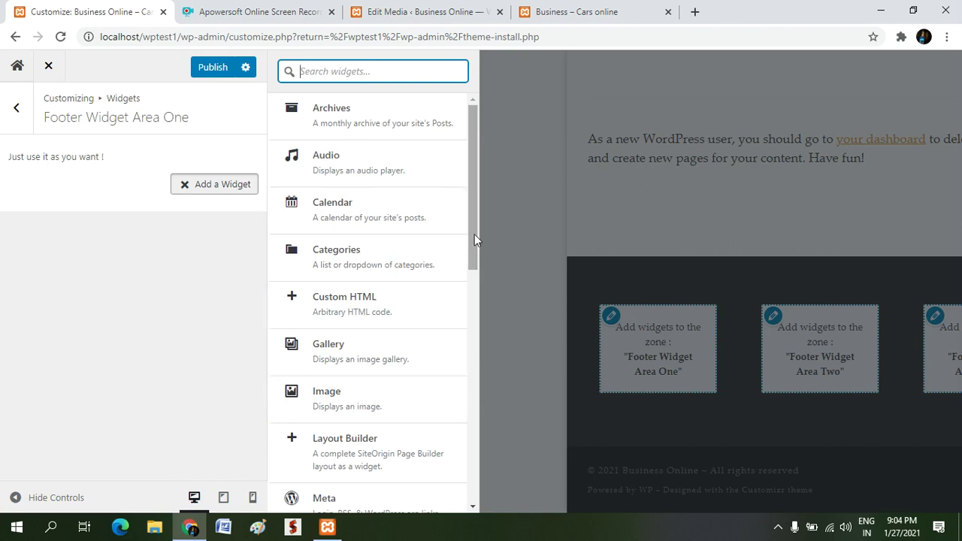
pyautogui.moveTo(474, 234); pyautogui.dragTo(409, 178)
pyautogui.click(20, 107)
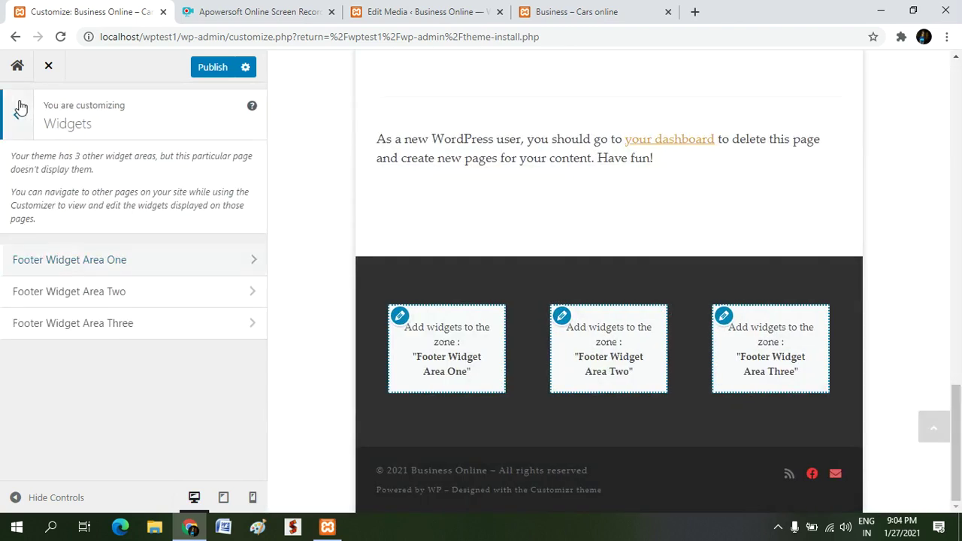
pyautogui.click(21, 108)
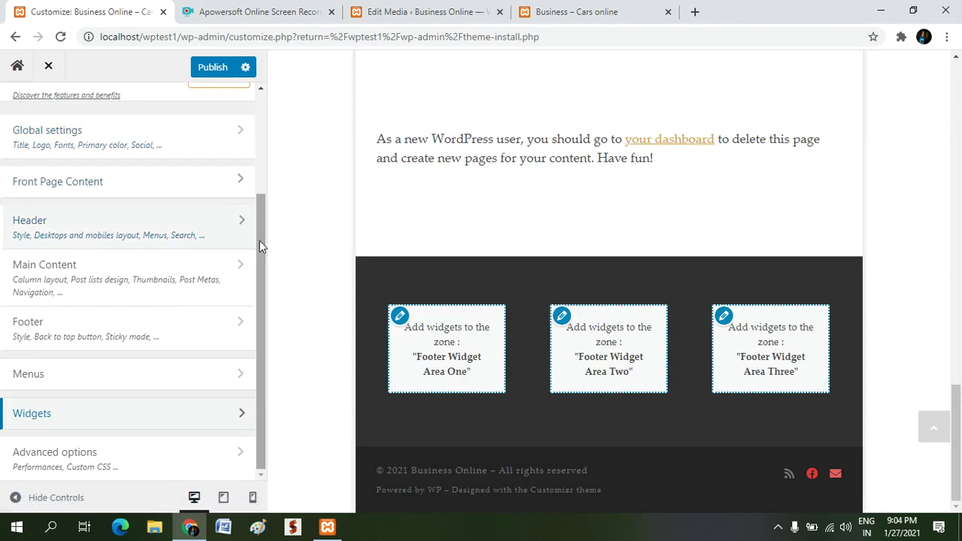
# Close the theme customizer, discarding unsaved changes, and switch to the browser tab showing the live site
pyautogui.moveTo(262, 239); pyautogui.dragTo(256, 146)
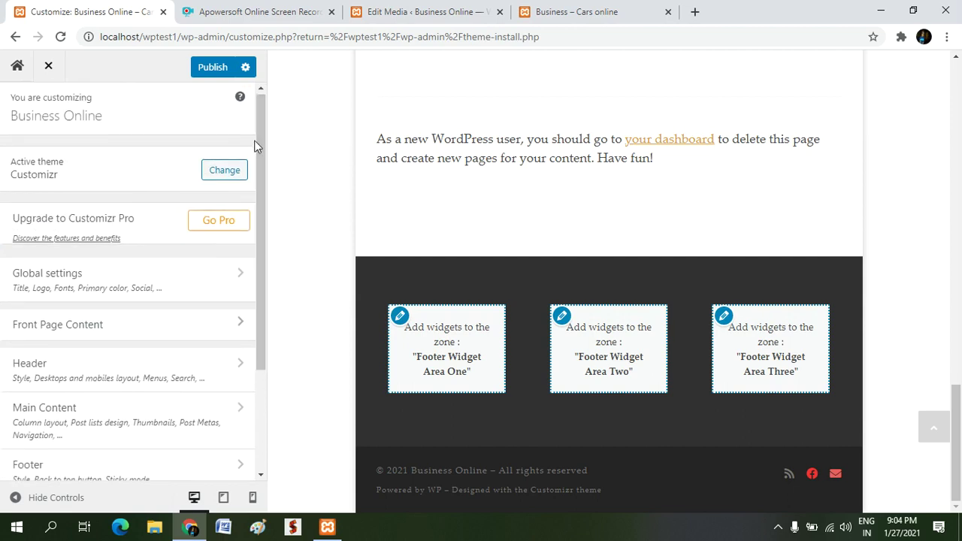
pyautogui.click(49, 66)
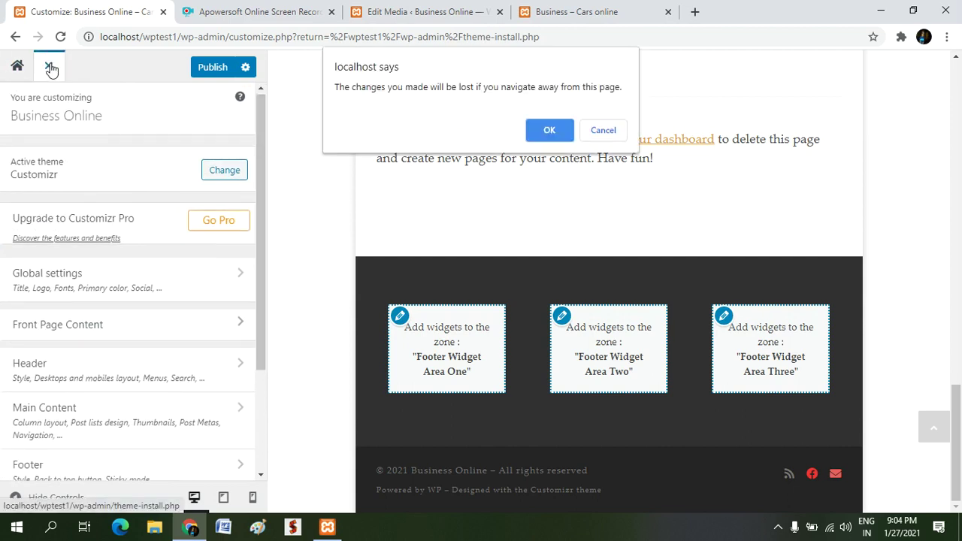
pyautogui.click(548, 131)
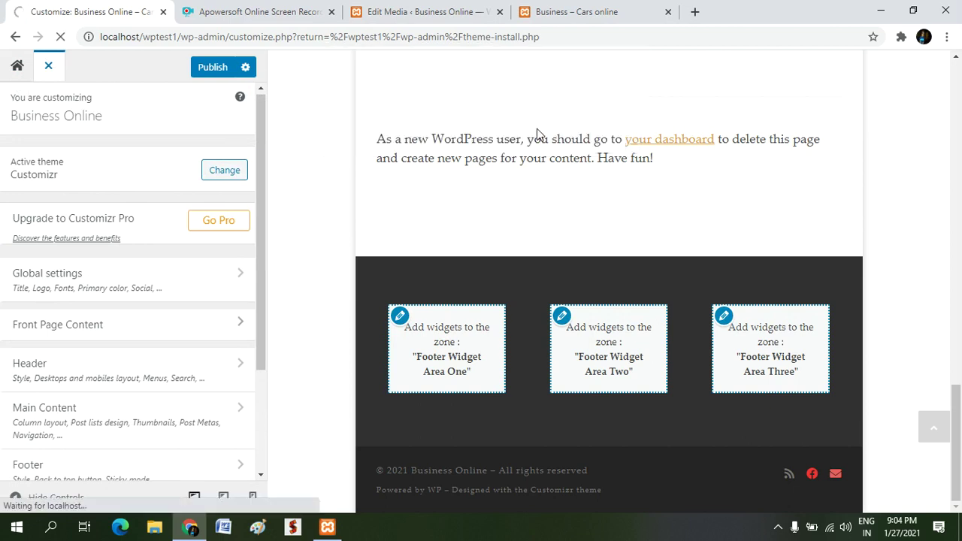
pyautogui.click(621, 11)
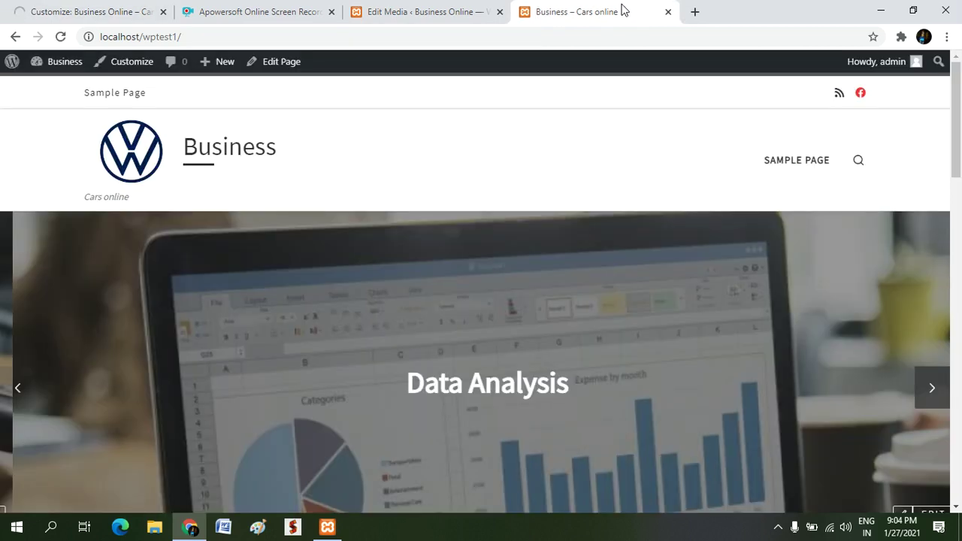
# Reload the live site and step through the front page slider images
pyautogui.click(61, 37)
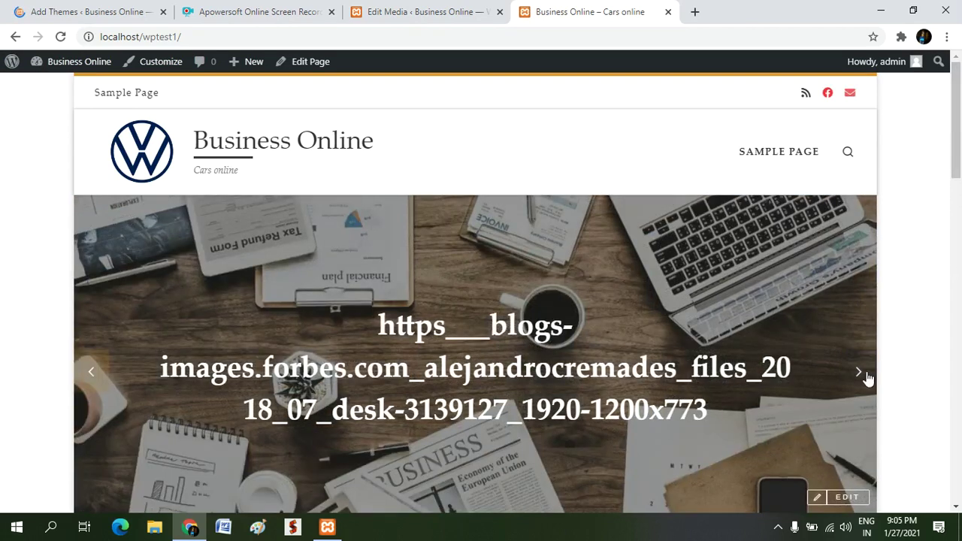
pyautogui.click(856, 372)
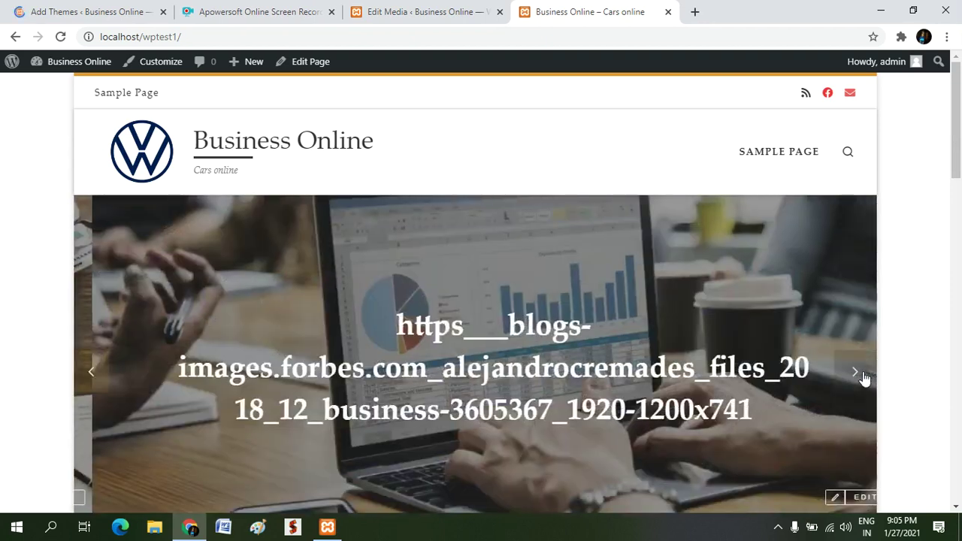
pyautogui.click(855, 372)
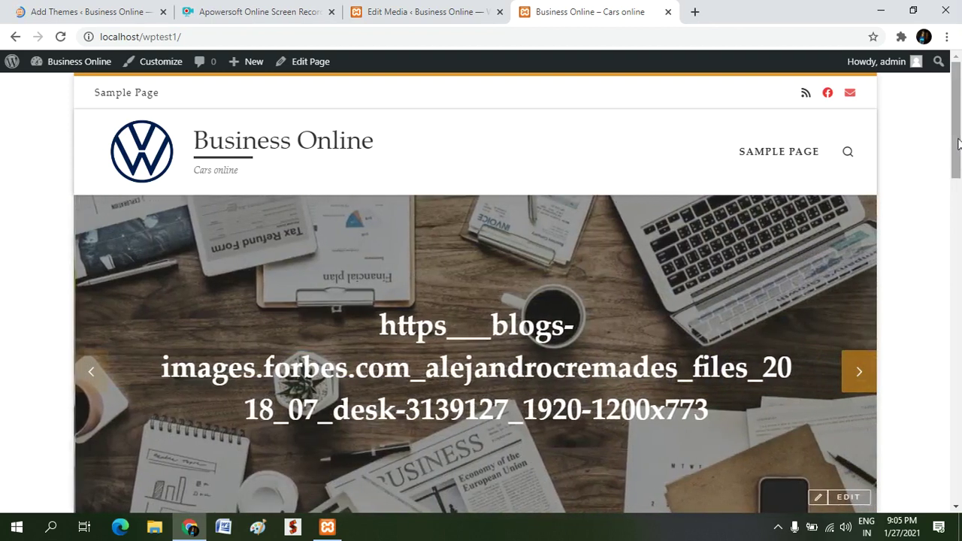
# Examine the live front page from the featured pages to the footer and return to the header
pyautogui.moveTo(958, 143); pyautogui.dragTo(960, 266)
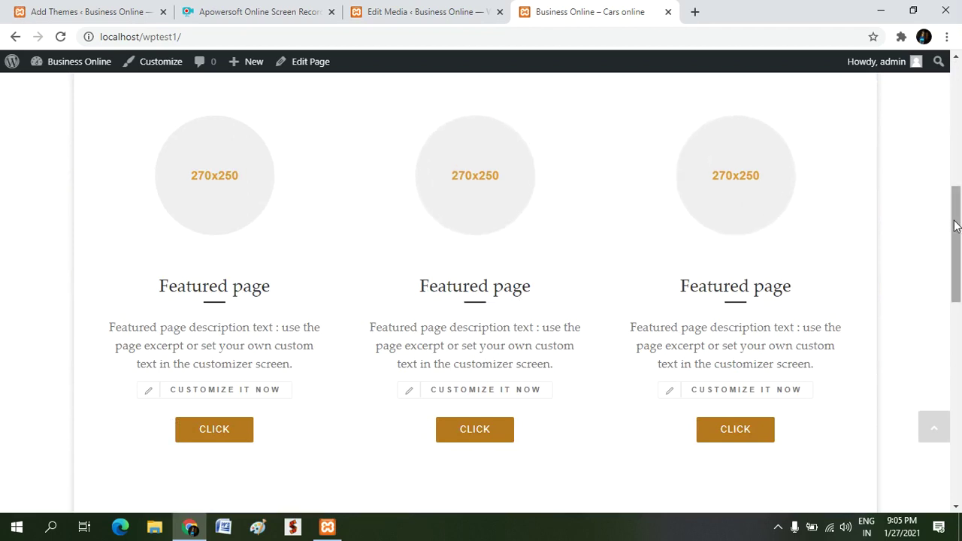
pyautogui.moveTo(956, 226); pyautogui.dragTo(960, 439)
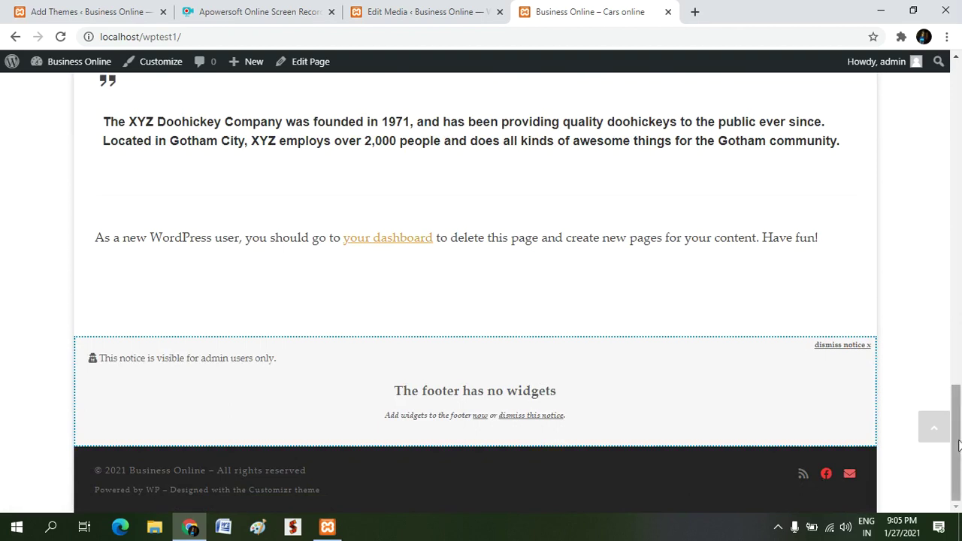
pyautogui.moveTo(958, 445); pyautogui.dragTo(960, 122)
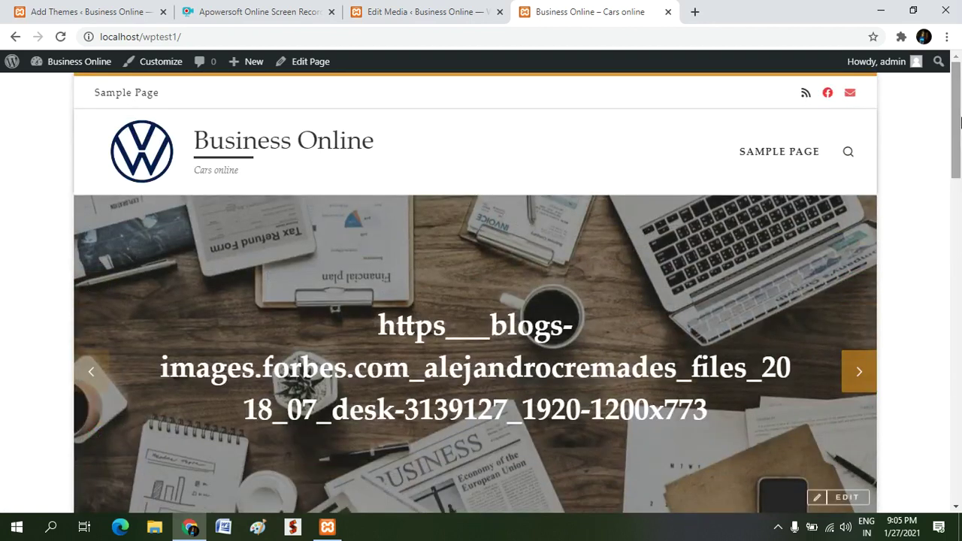